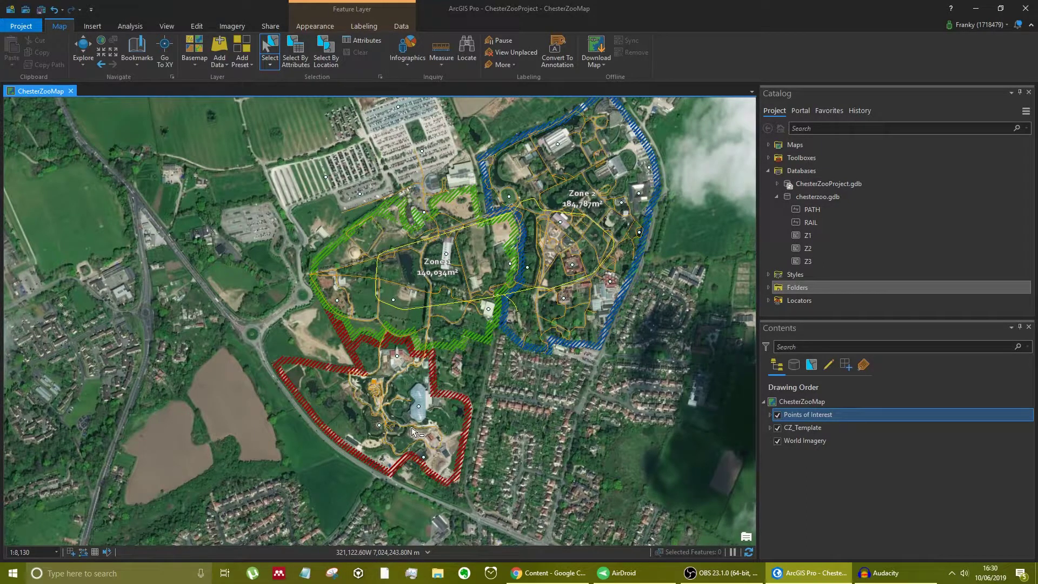
Step: Collapse the contents of chesterzoo.gdb and expand the CZ_Template group to list its layers
left_click(769, 416)
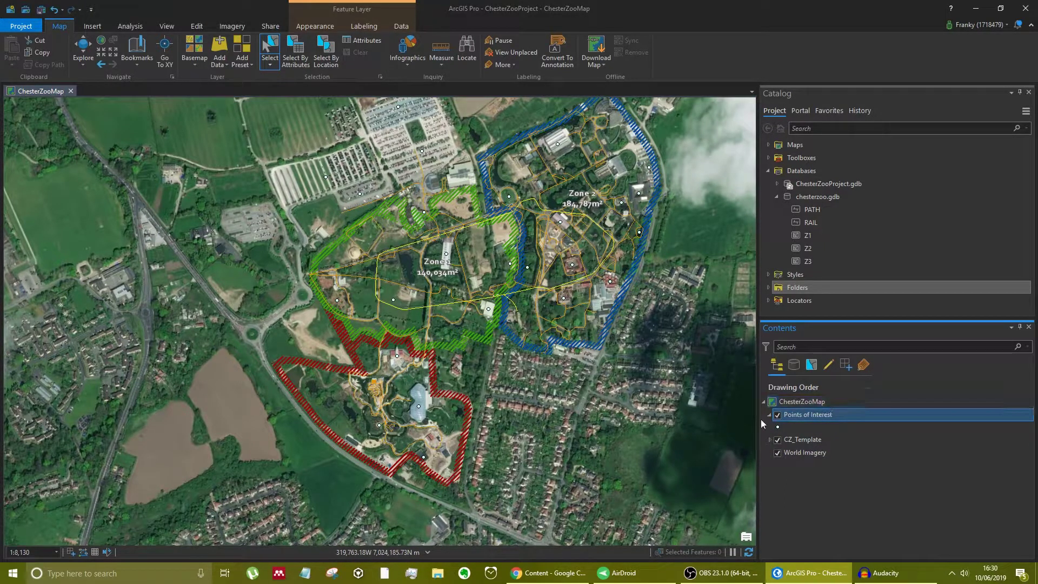
left_click(769, 416)
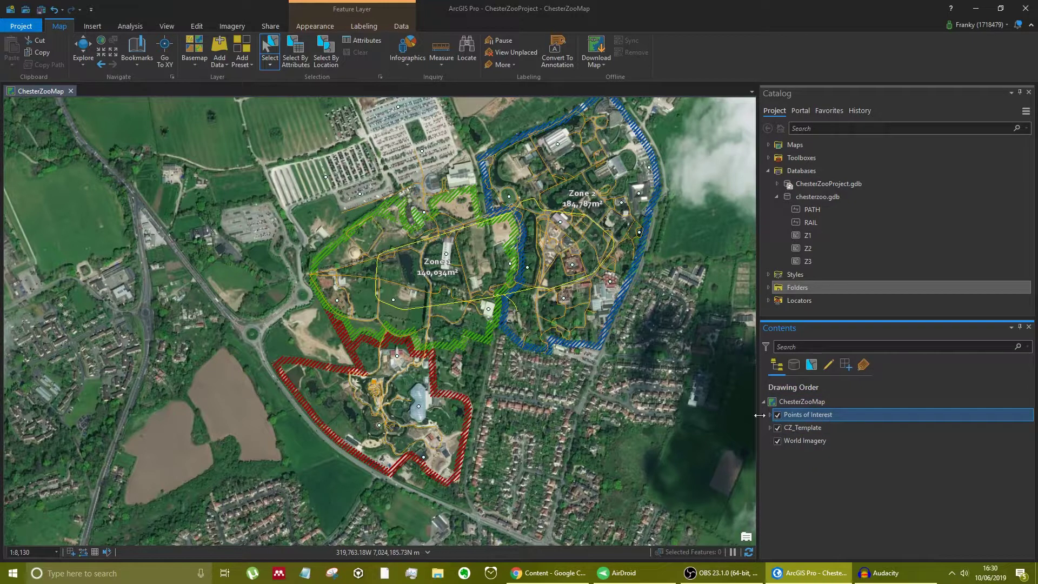
left_click(777, 196)
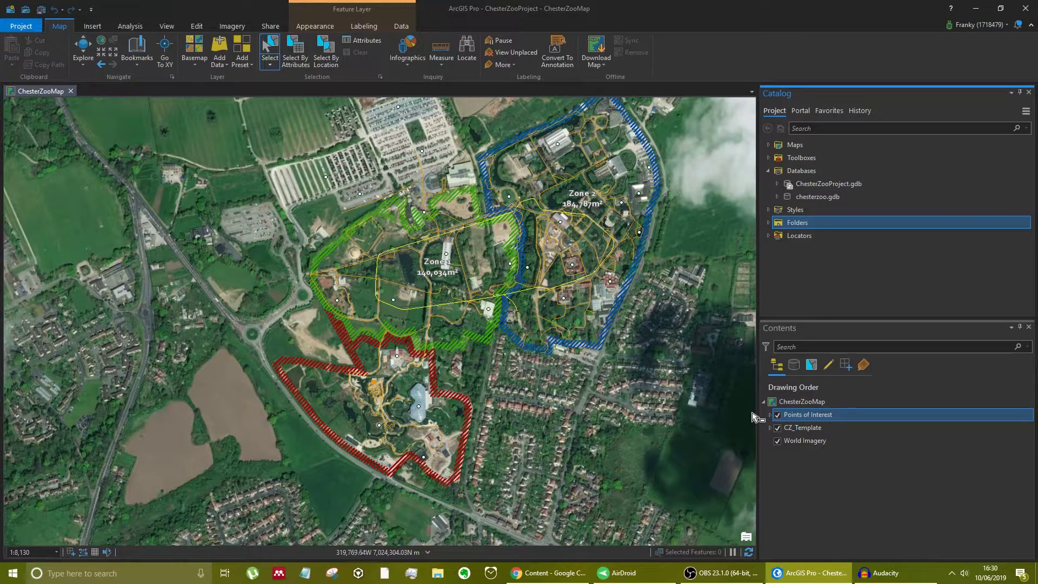
left_click(787, 430)
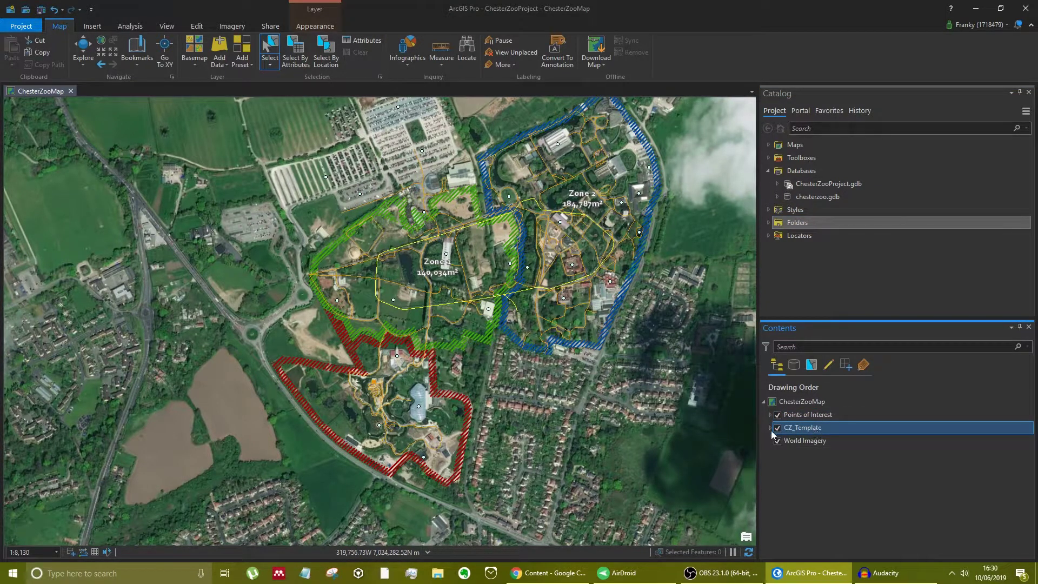
left_click(769, 429)
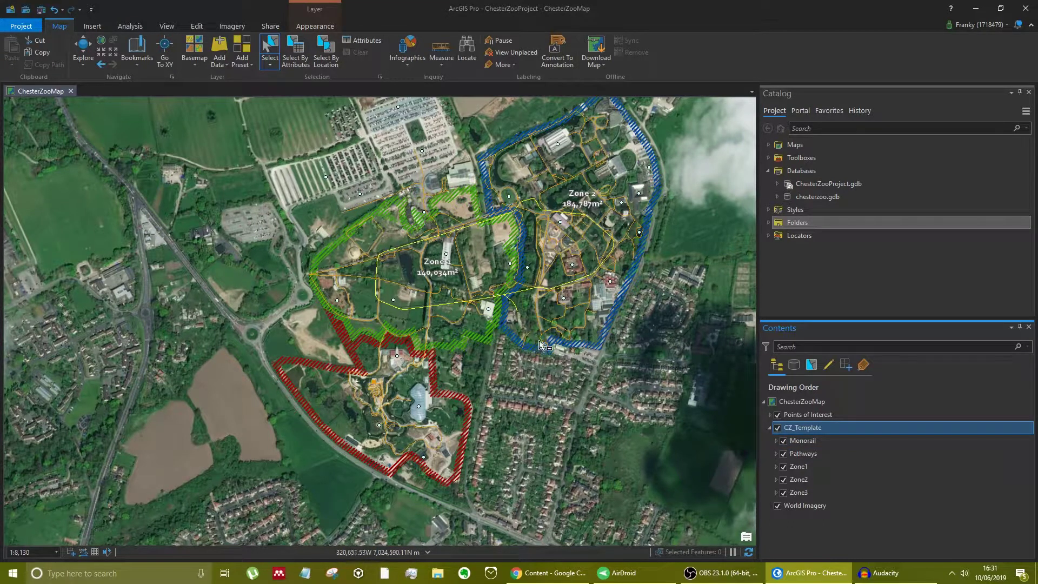
Step: Open the Zone1 attribute table, examine its area, area text and name values, and close the table
left_click(822, 492)
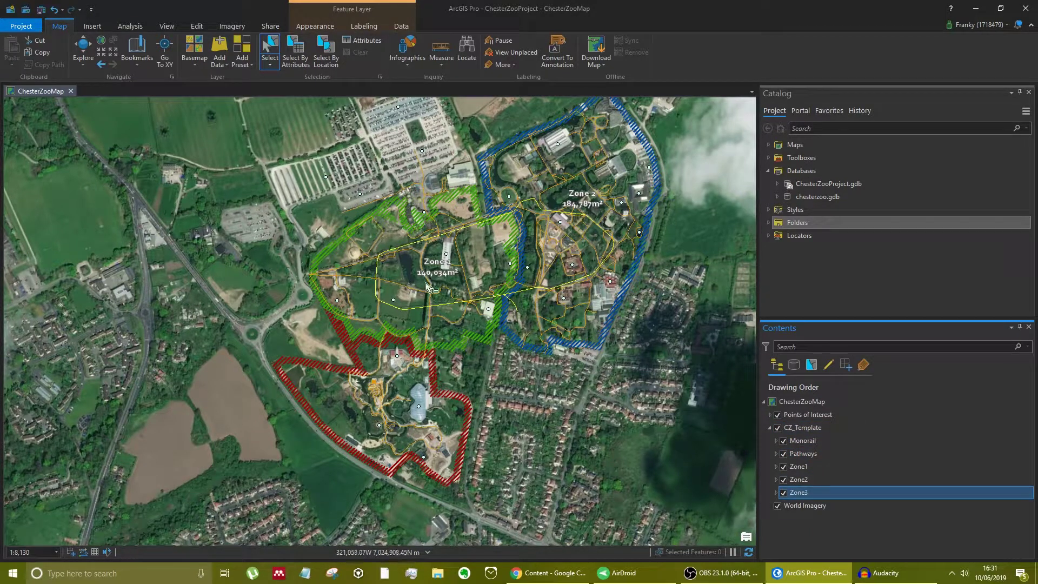
left_click(814, 481, "ctrl")
left_click(807, 468)
right_click(808, 471)
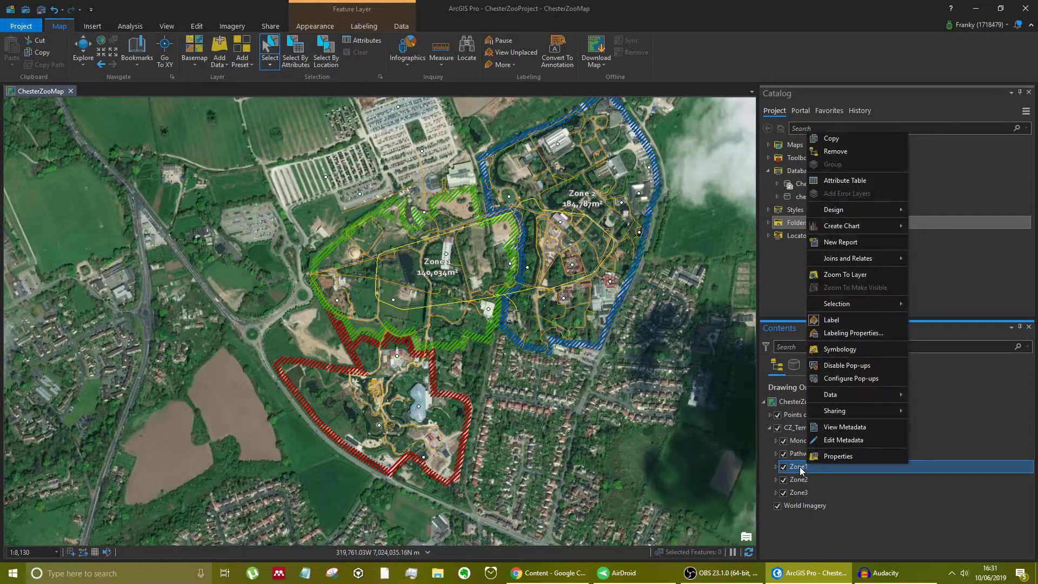
left_click(833, 182)
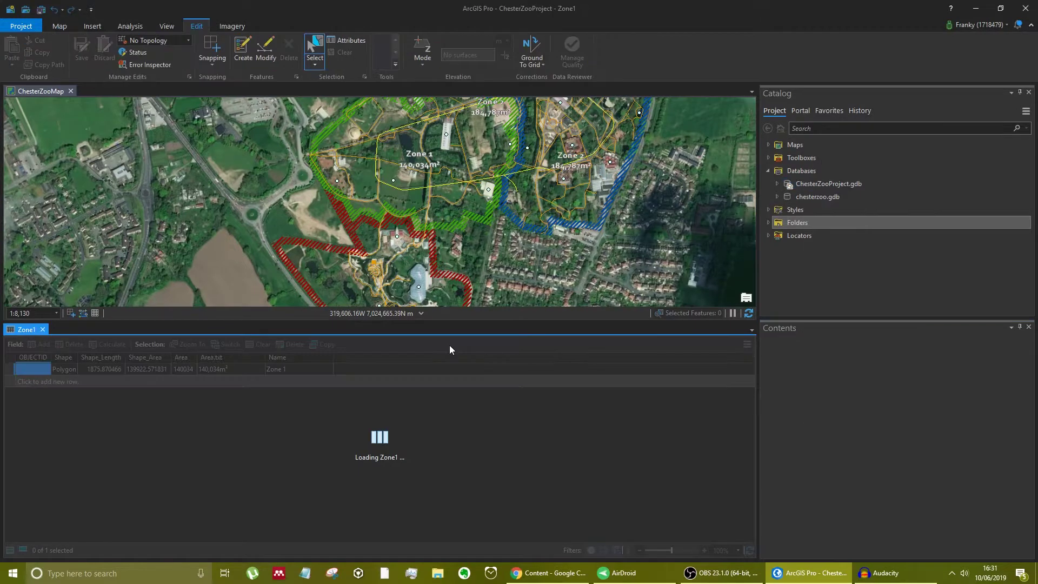
left_click(184, 369)
left_click(225, 366)
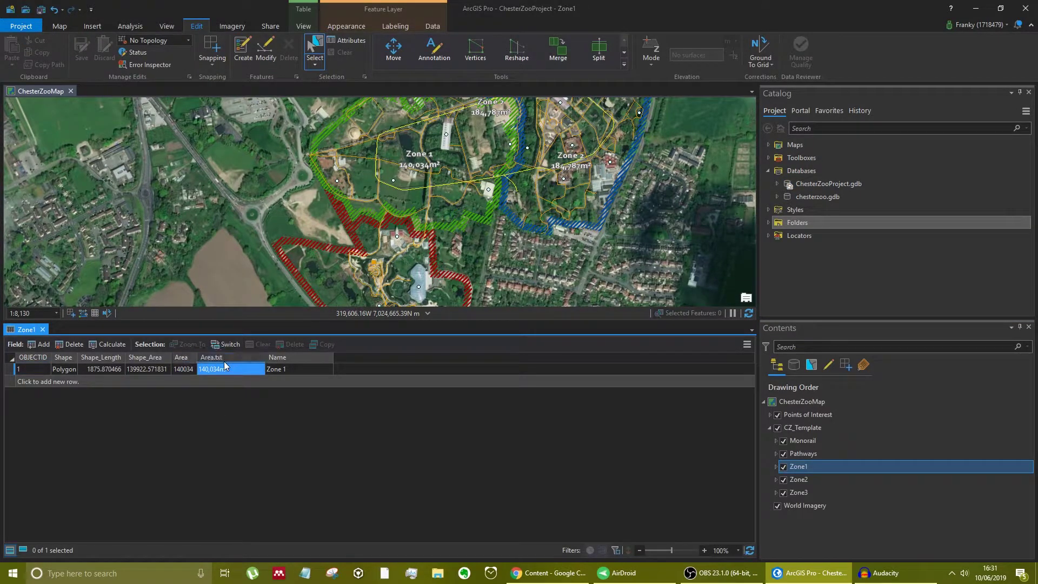
left_click(302, 368)
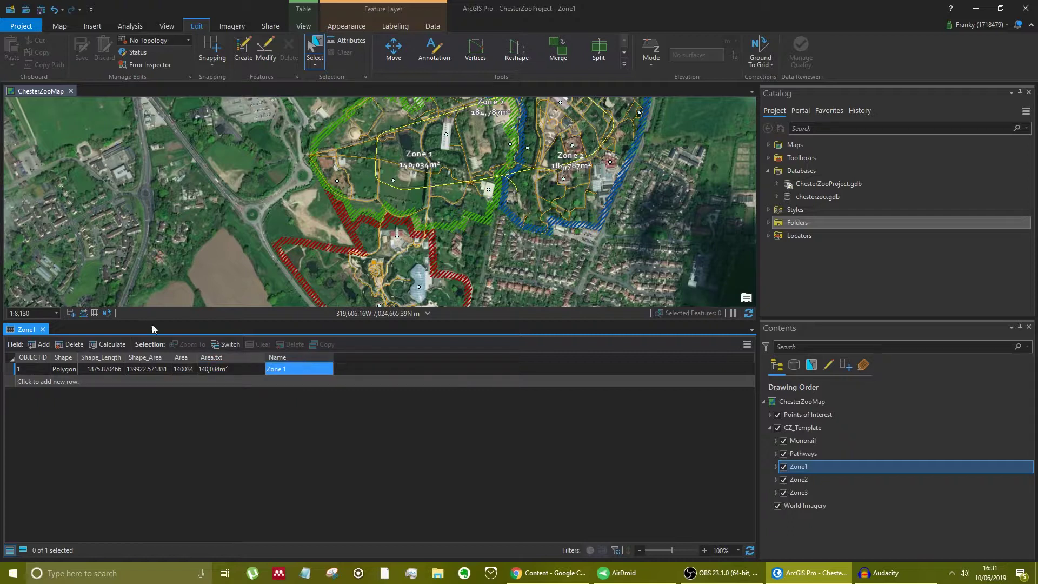
left_click(42, 329)
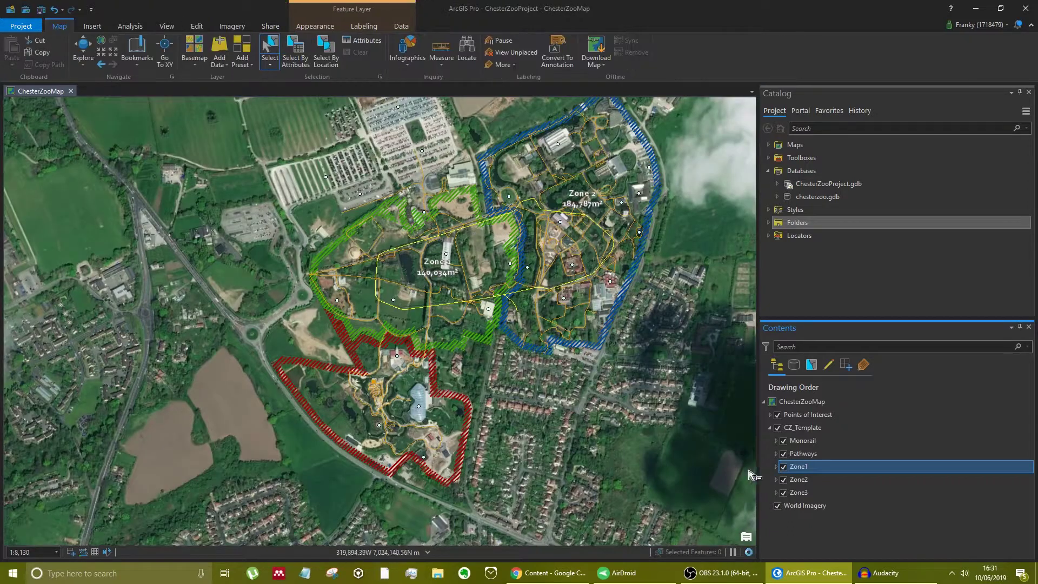
Step: Open the Zone3 layer's attribute table and its Fields design view
right_click(809, 493)
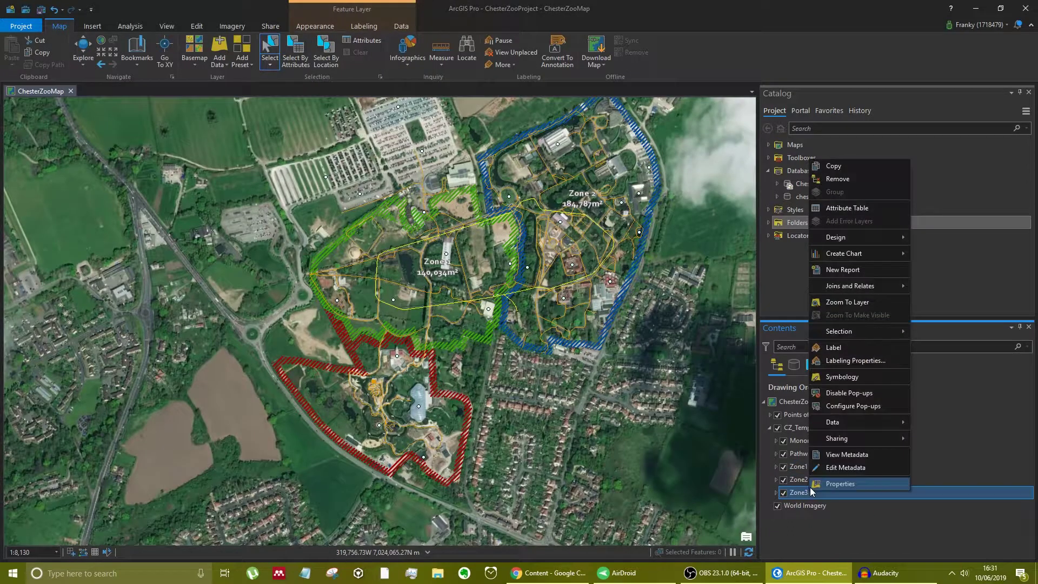
left_click(841, 209)
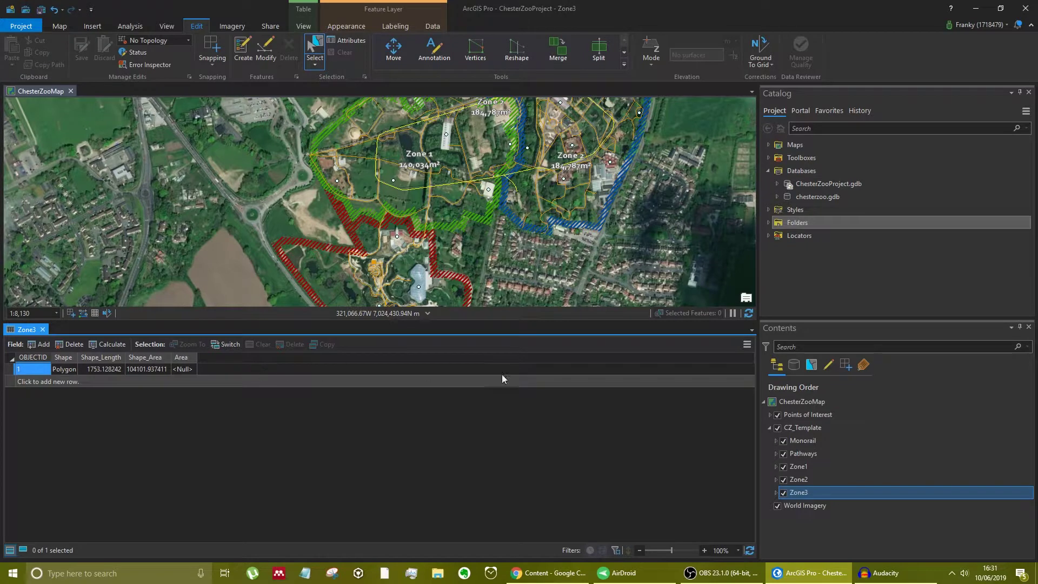
left_click(809, 493)
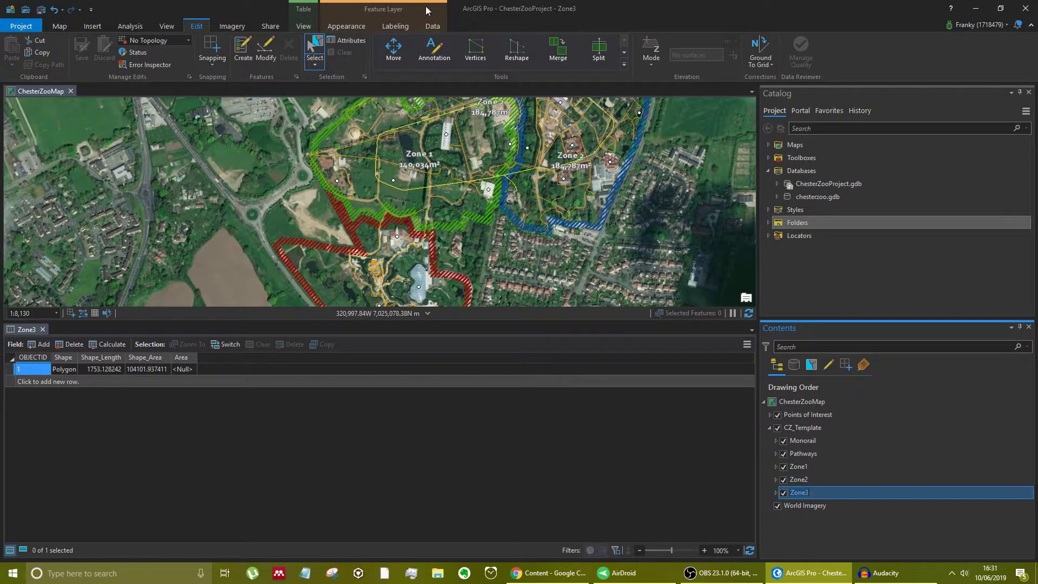
left_click(433, 24)
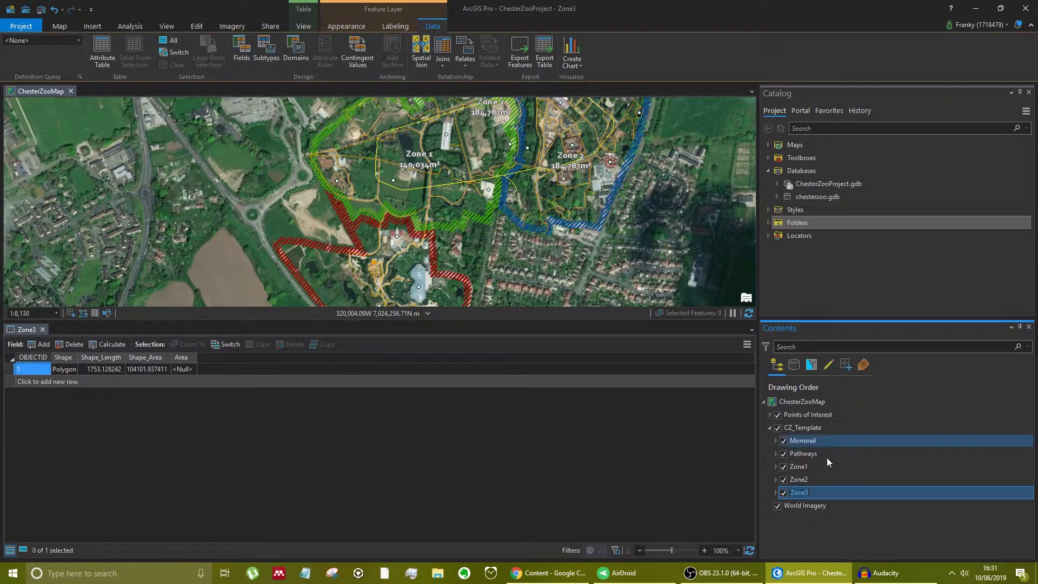
right_click(822, 493)
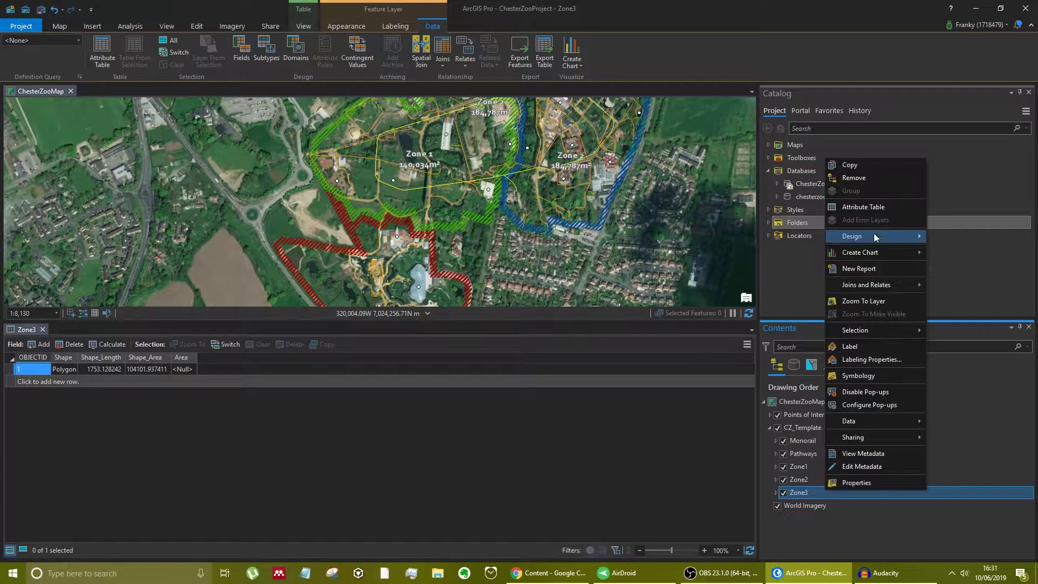
mouse_move(876, 241)
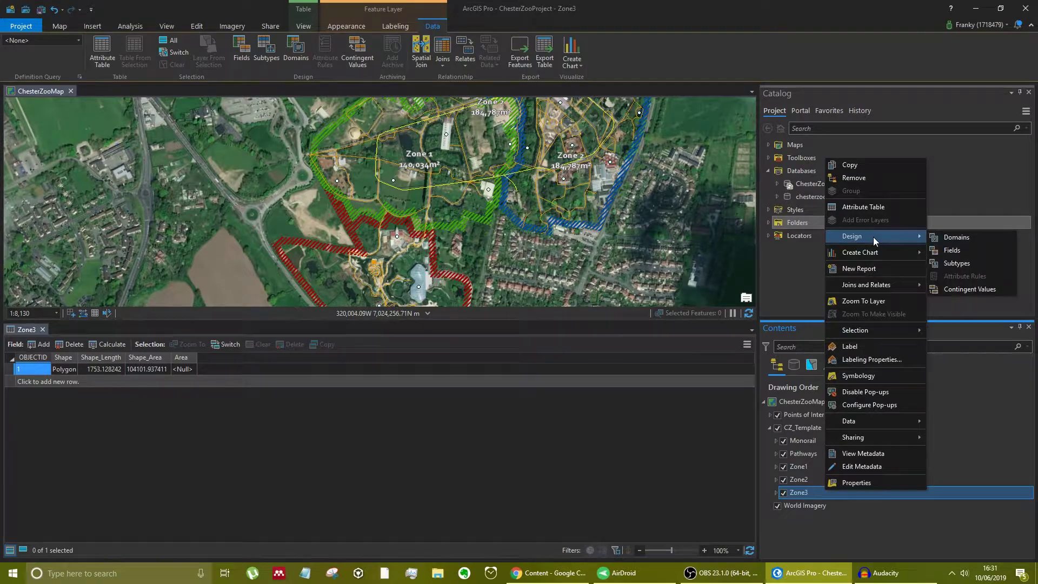
left_click(940, 250)
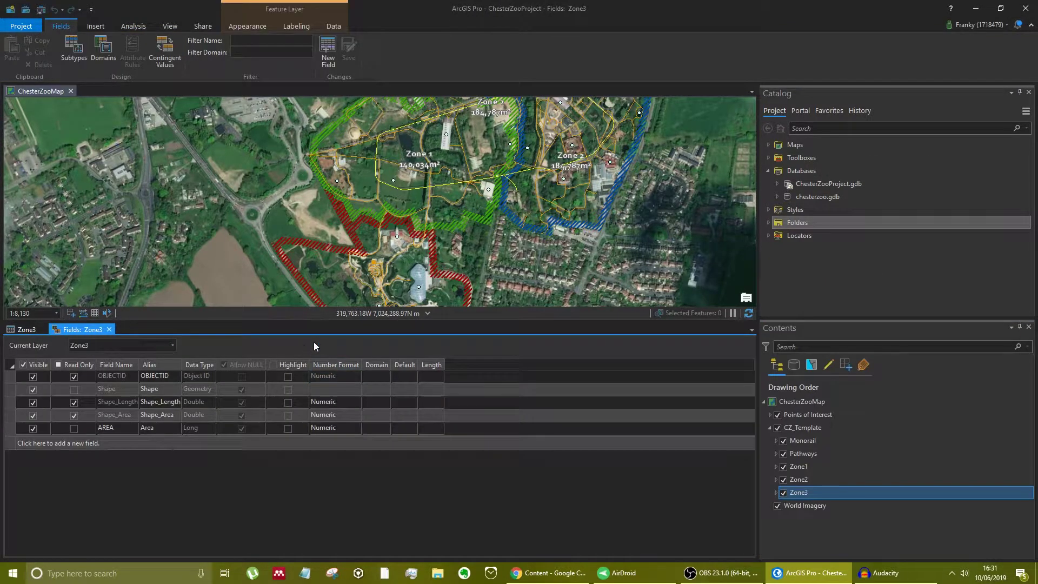
Step: Add two new fields to Zone3, giving the first one the name ATXT and the alias Area Text
left_click(151, 440)
left_click(8, 445)
left_click(14, 459)
left_click(123, 440)
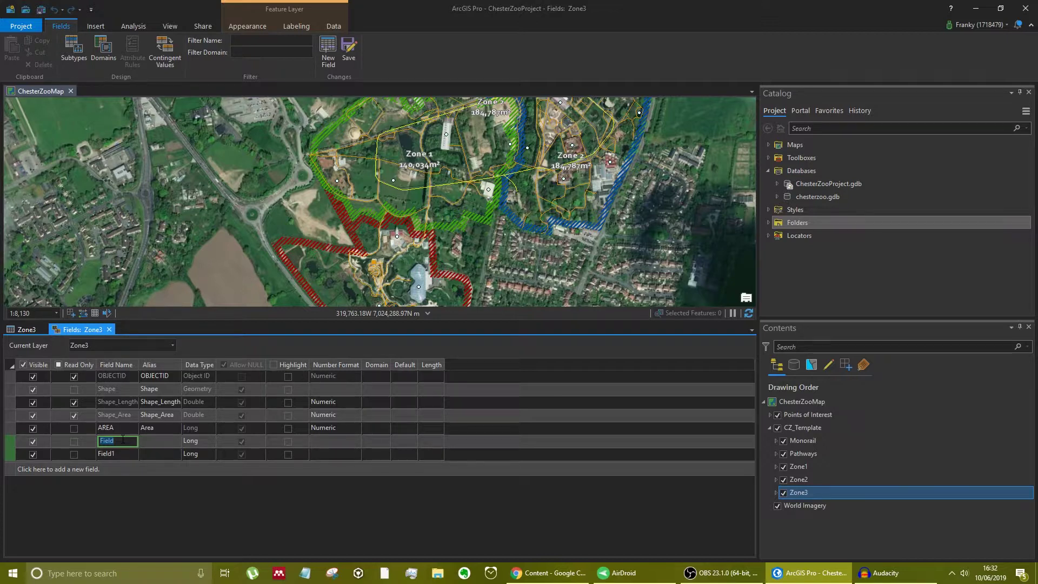
type("ATXT")
key("Tab")
type("A")
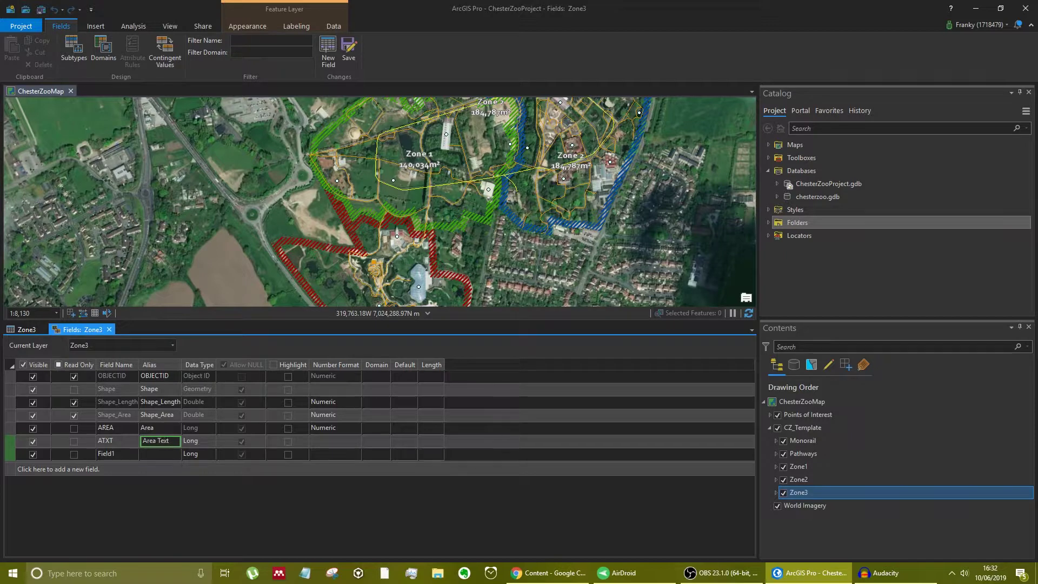
left_click(169, 454)
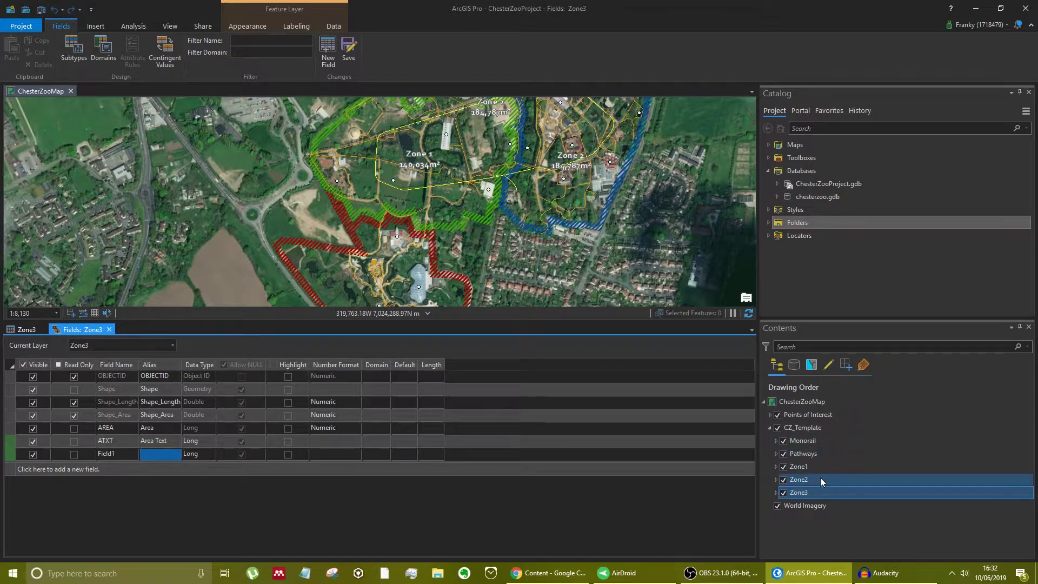
Step: Set the ATXT field's data type to Text with a length of 20
left_click(777, 196)
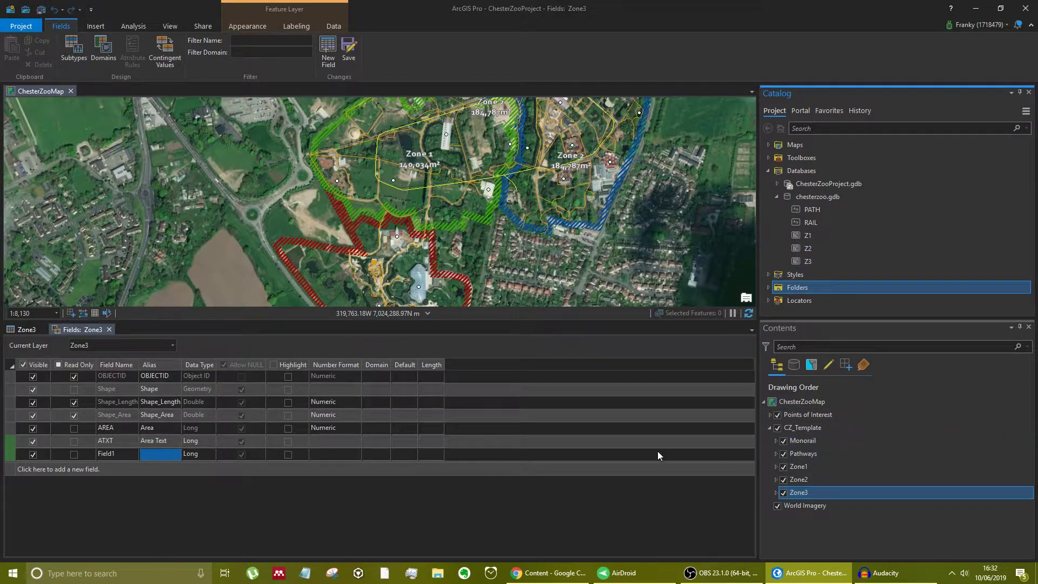
left_click(106, 455)
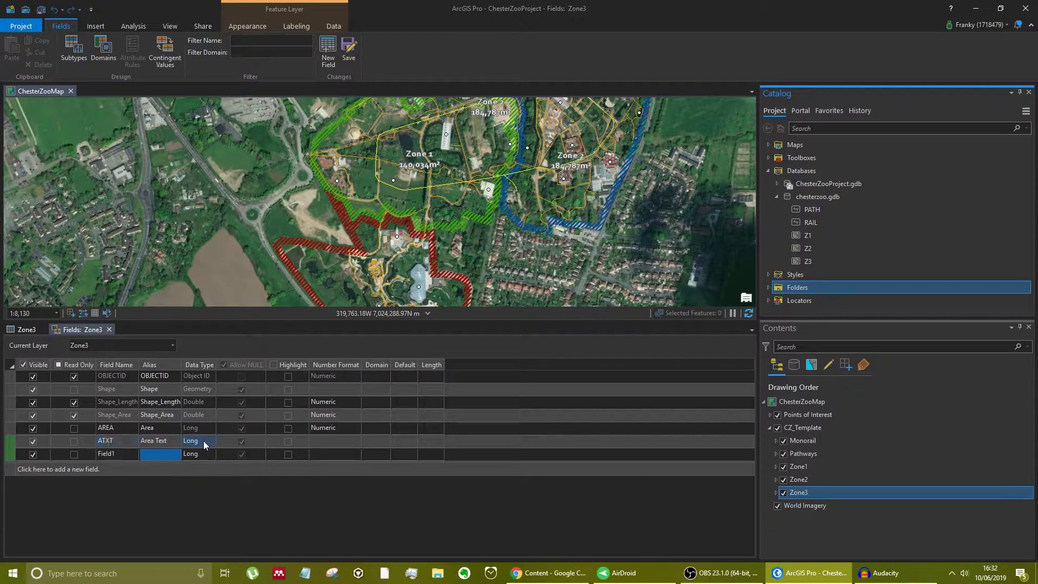
left_click(178, 443)
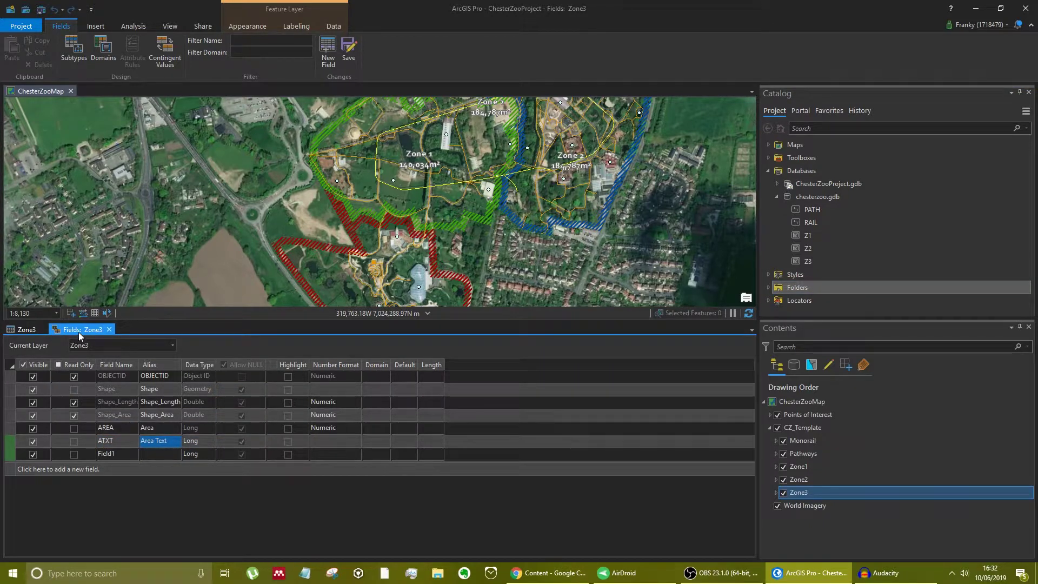
left_click(209, 443)
left_click(210, 443)
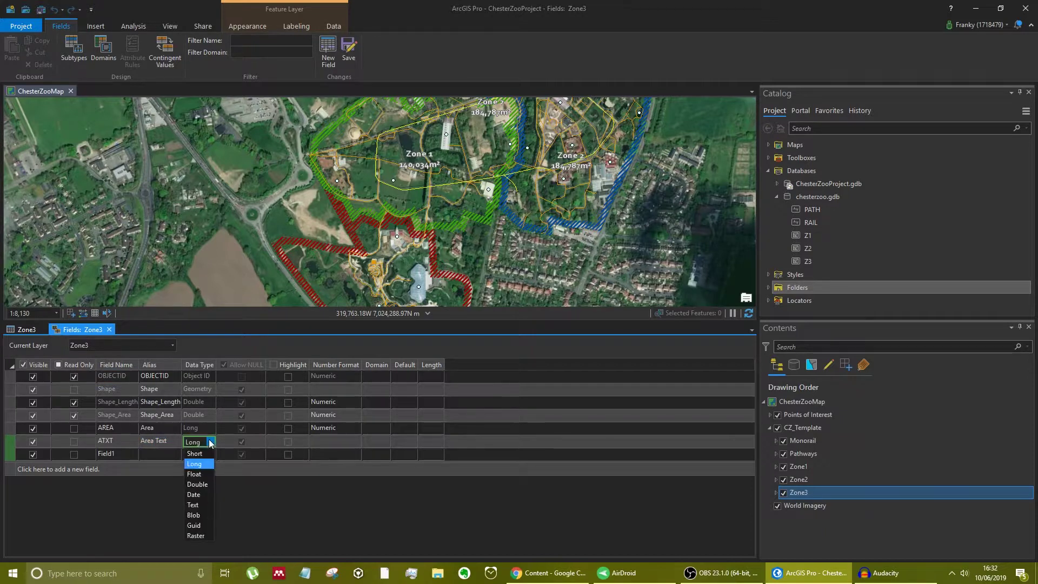
left_click(199, 508)
left_click(434, 443)
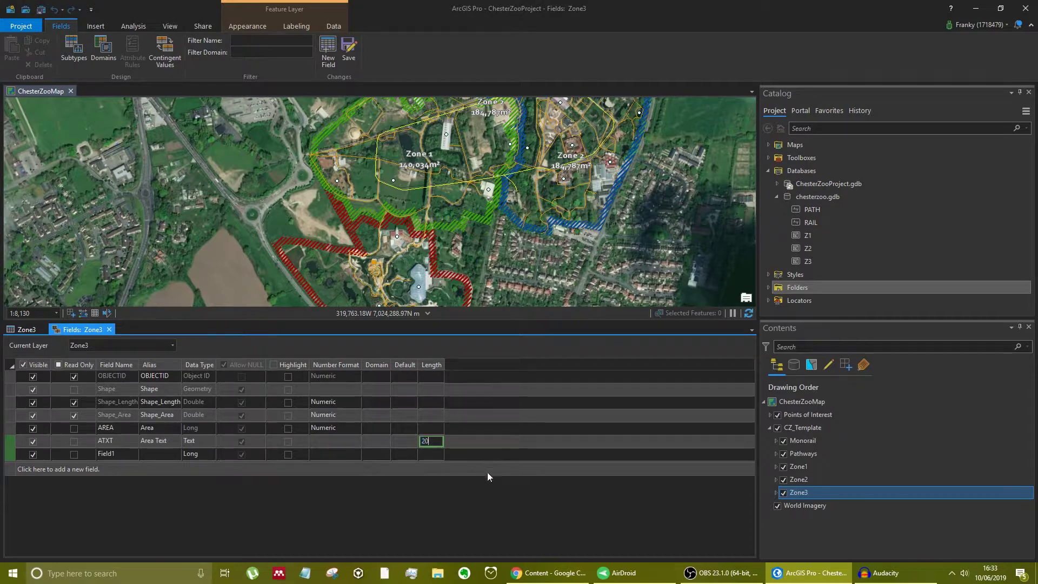
Step: Name the second new Zone3 field NOM with the alias Name, data type Text and a length of 20
left_click(125, 455)
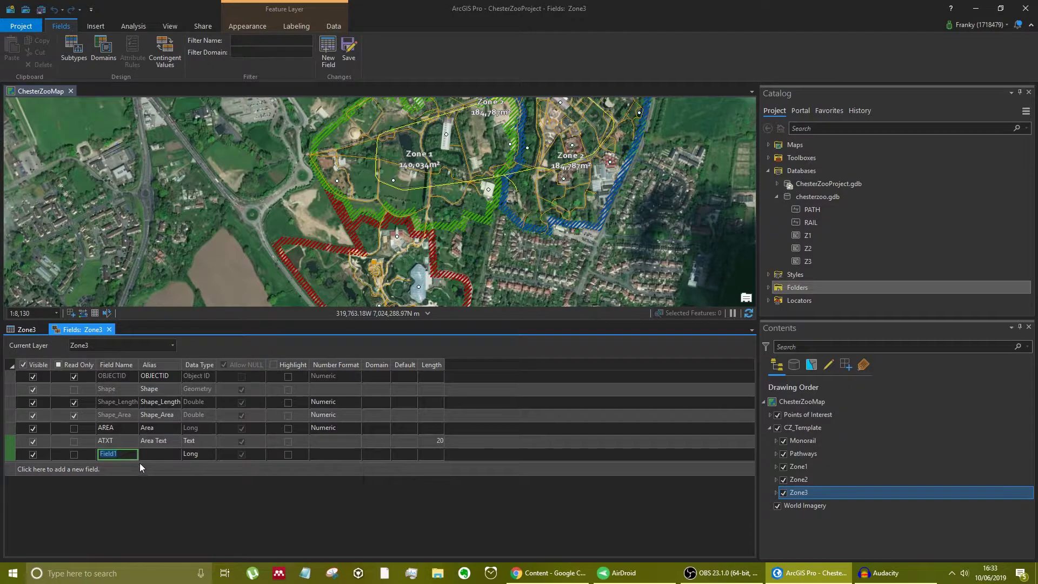
type("NOM")
left_click(155, 455)
left_click(201, 454)
left_click(201, 456)
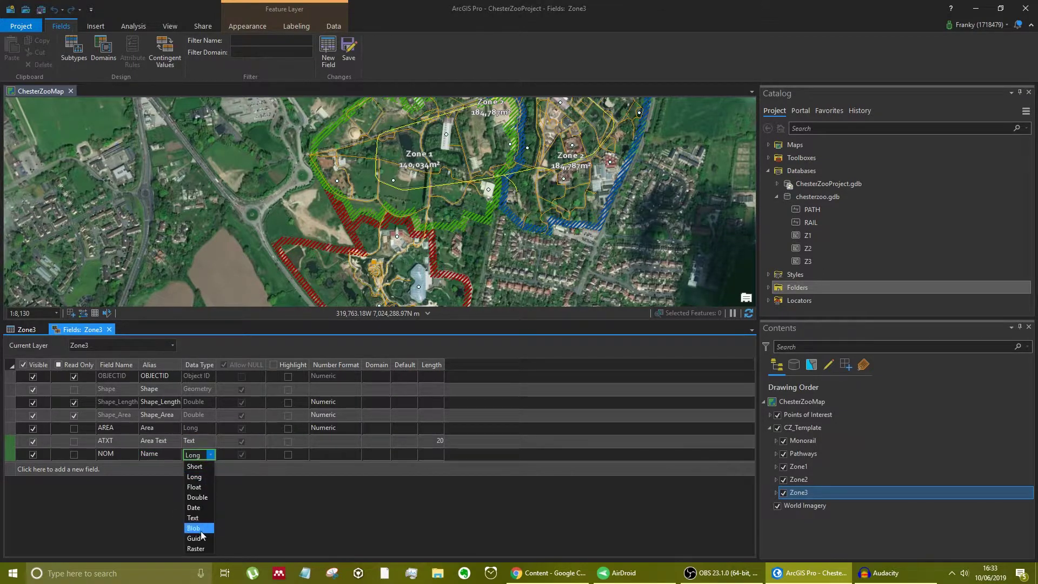
left_click(193, 517)
left_click(435, 455)
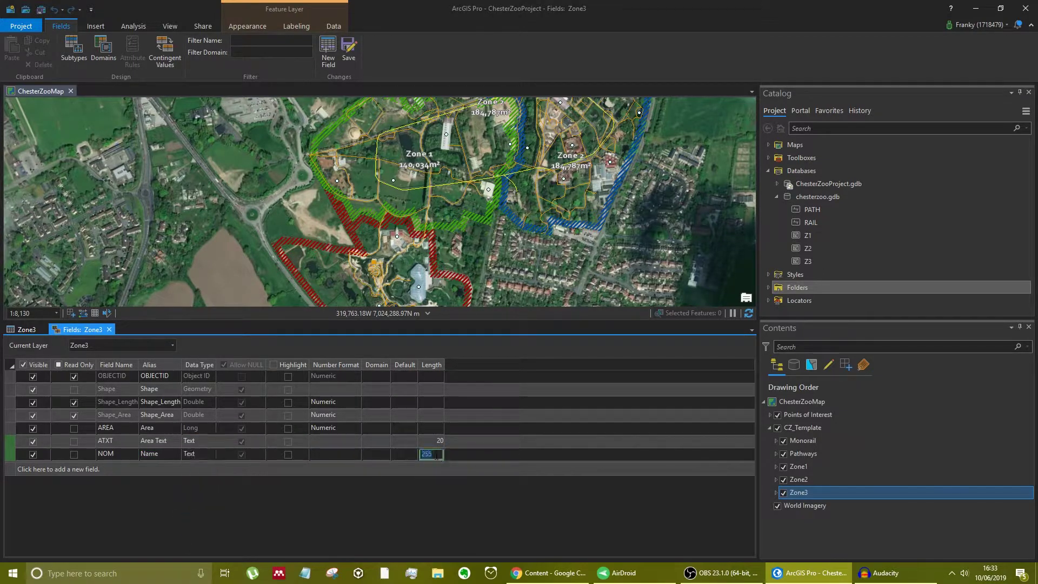
type("20")
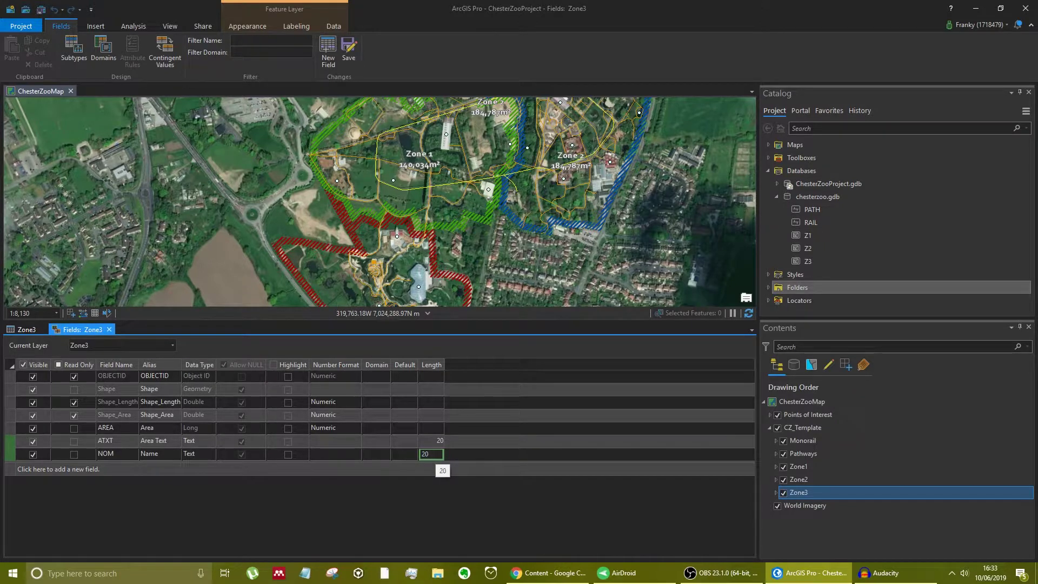
left_click(540, 469)
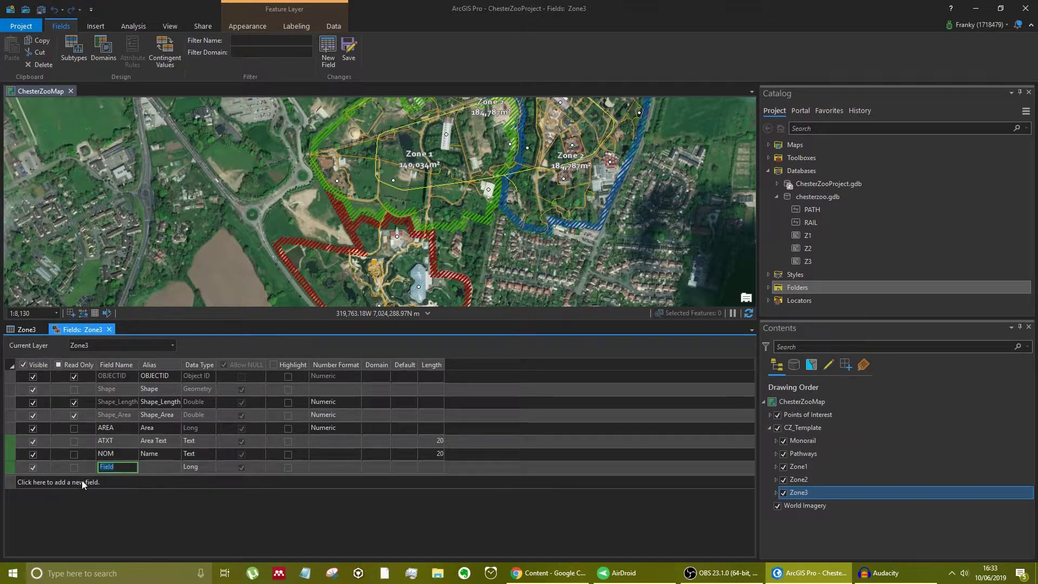
right_click(9, 468)
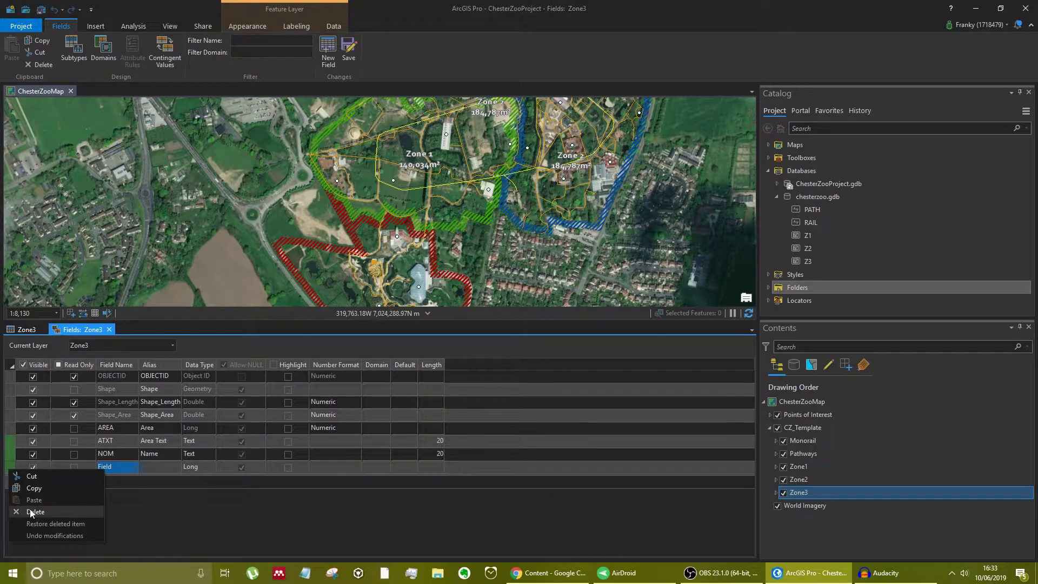
left_click(31, 511)
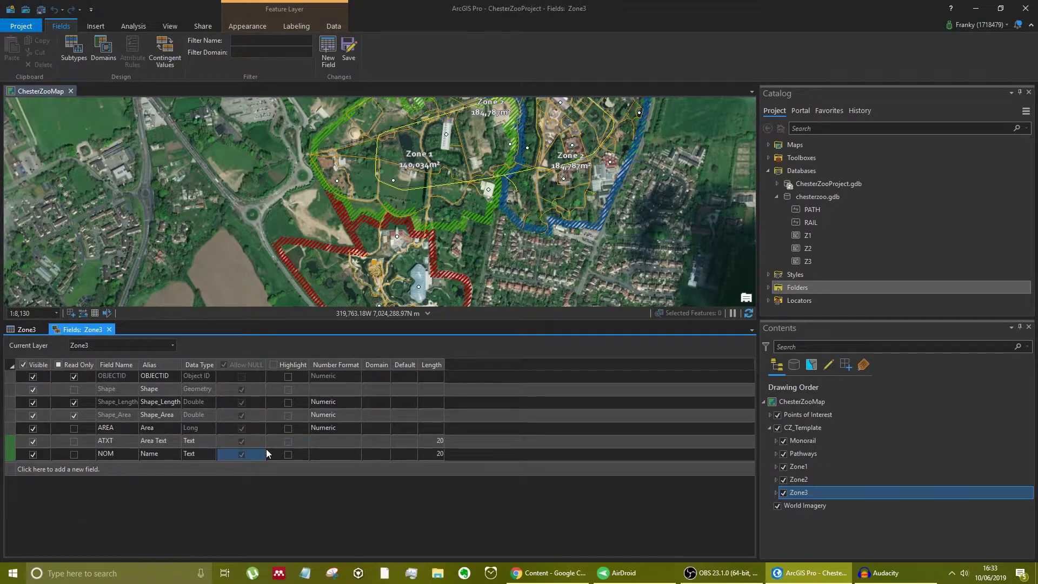
Step: Save the field changes made to Zone3 and return to the ChesterZooMap view
left_click(350, 49)
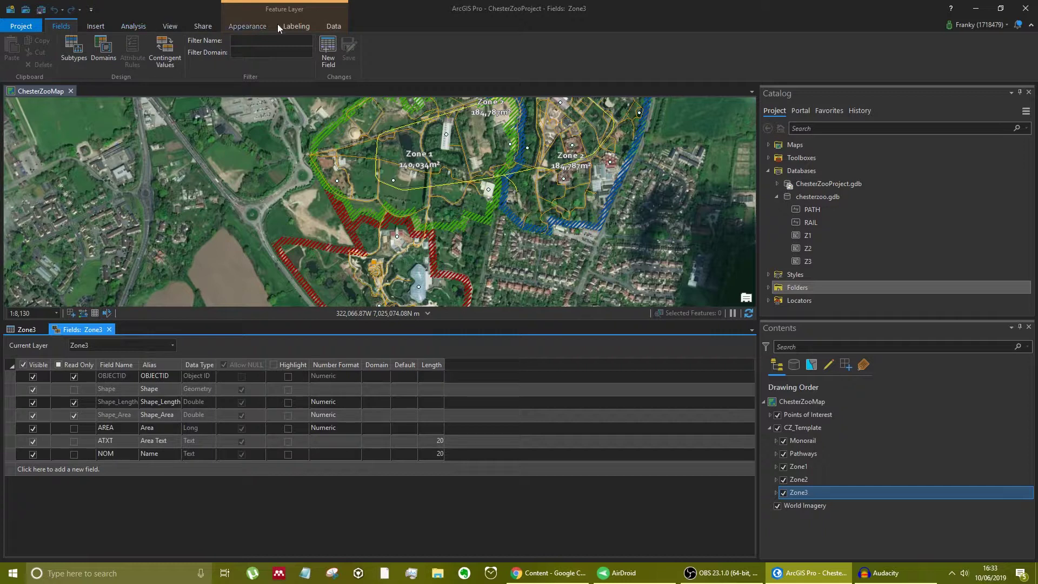
left_click(31, 93)
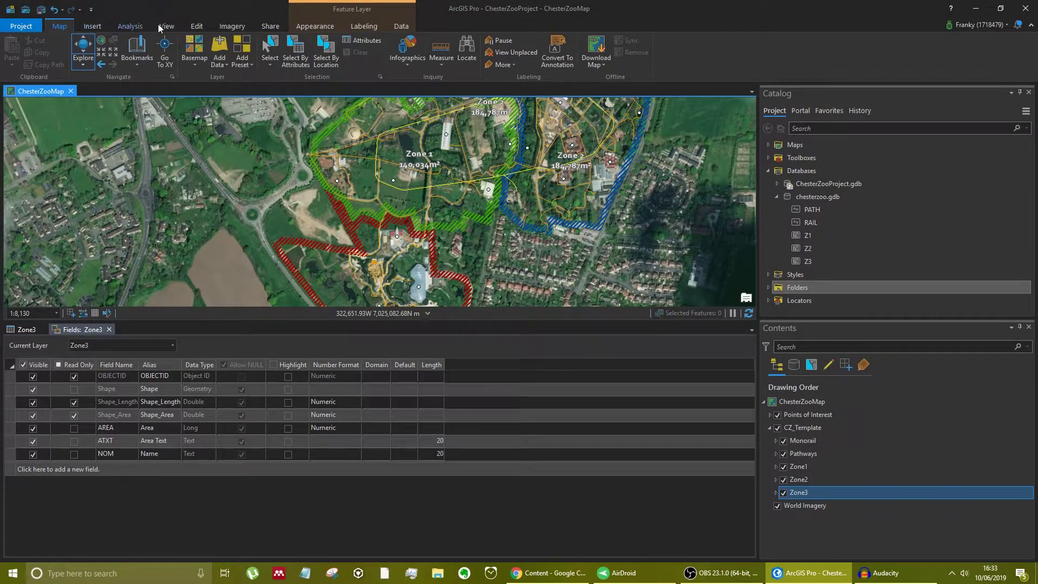
Step: Close the Zone3 fields view and return to the layer's attribute table
left_click(89, 329)
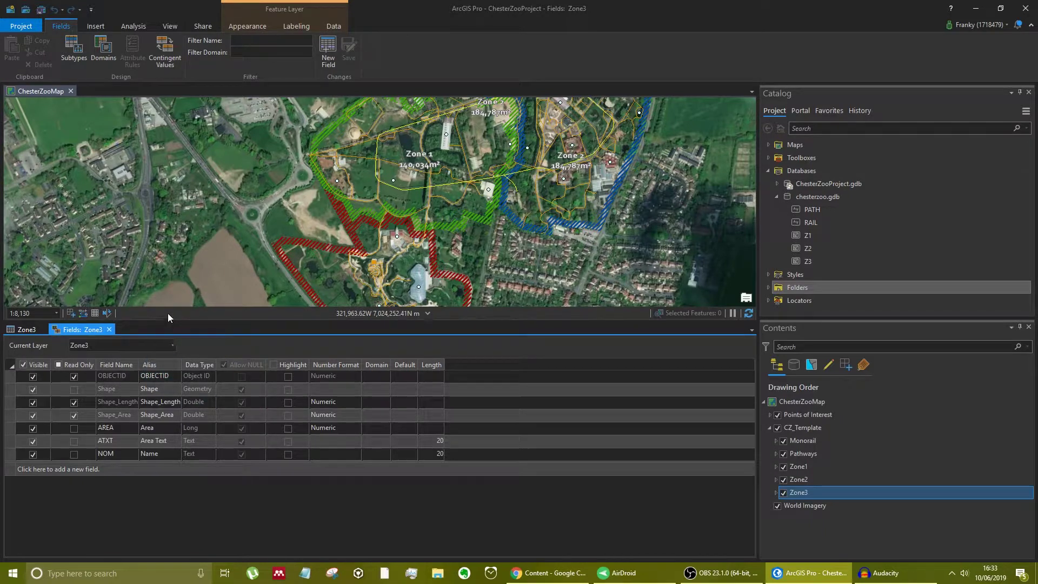
left_click(109, 329)
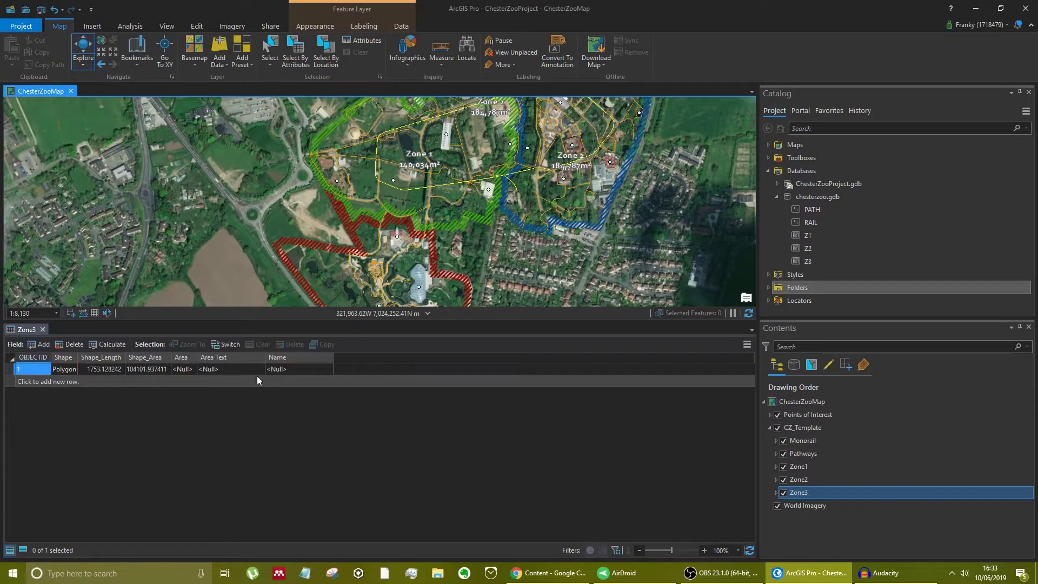
left_click(287, 369)
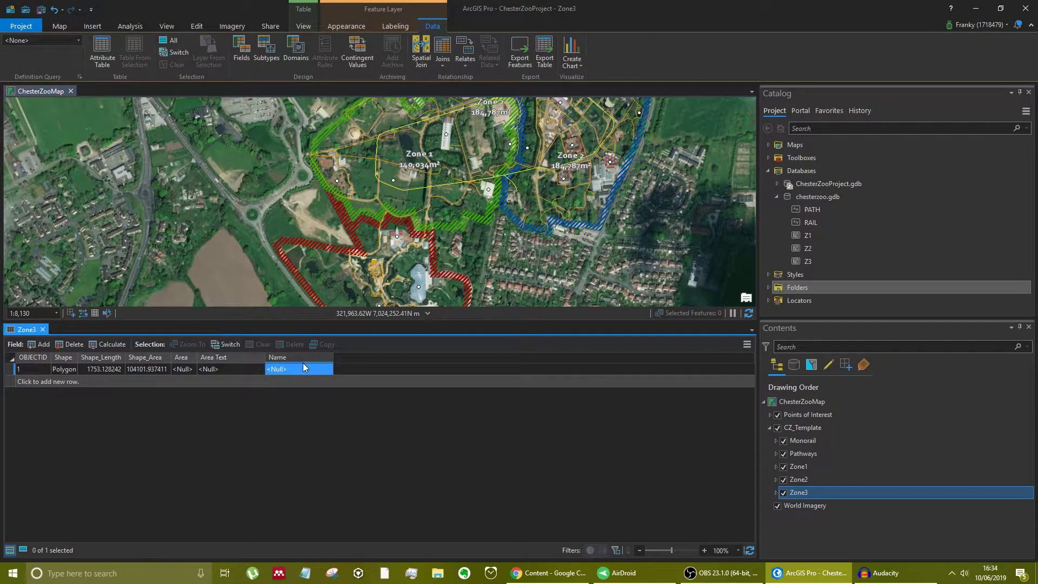
left_click(184, 369)
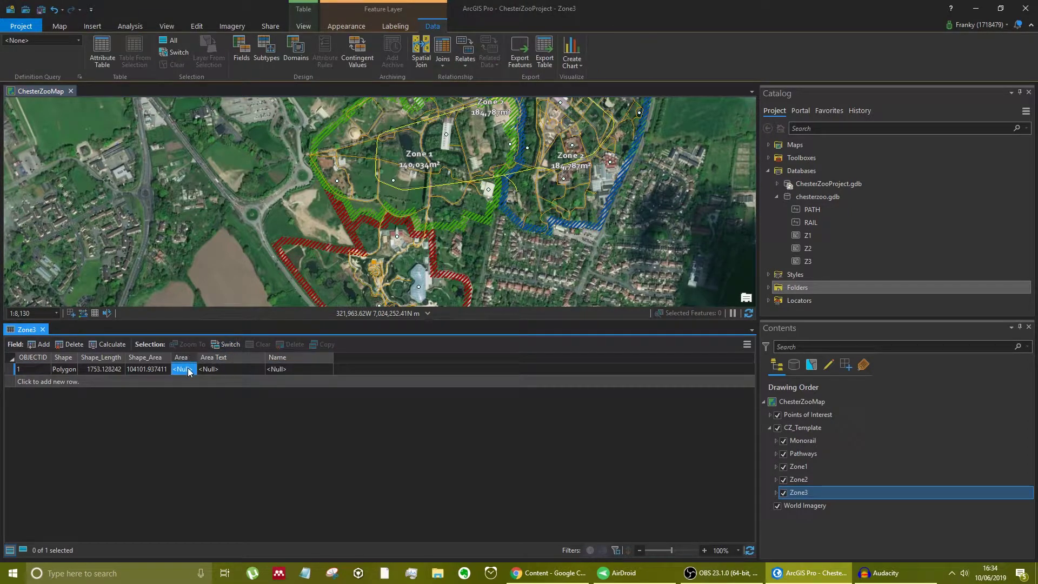
Step: Run Calculate Geometry on Zone3's Area field with the Area property in square meters
left_click(332, 280)
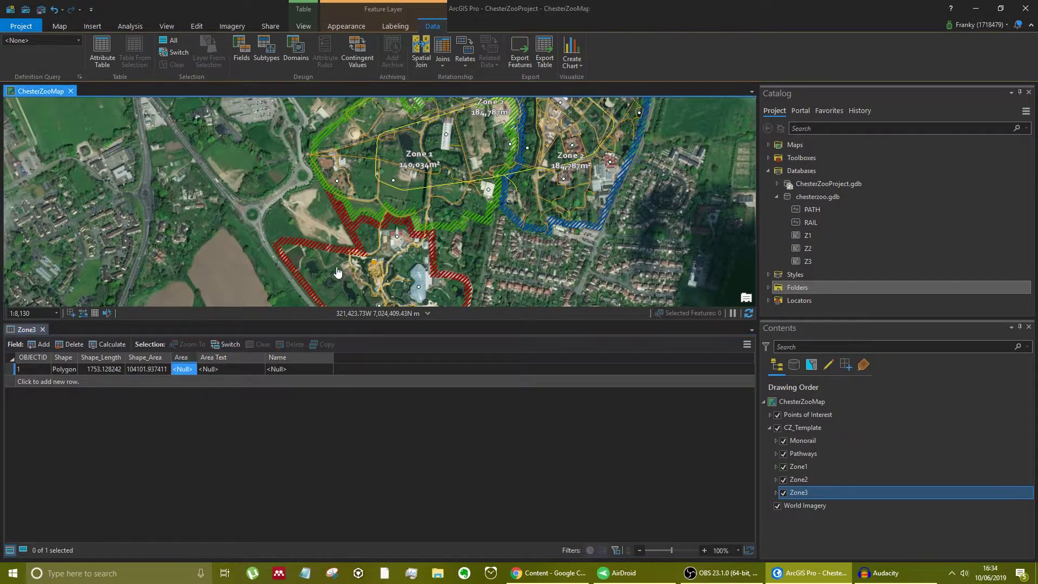
left_click_drag(333, 280, 354, 196)
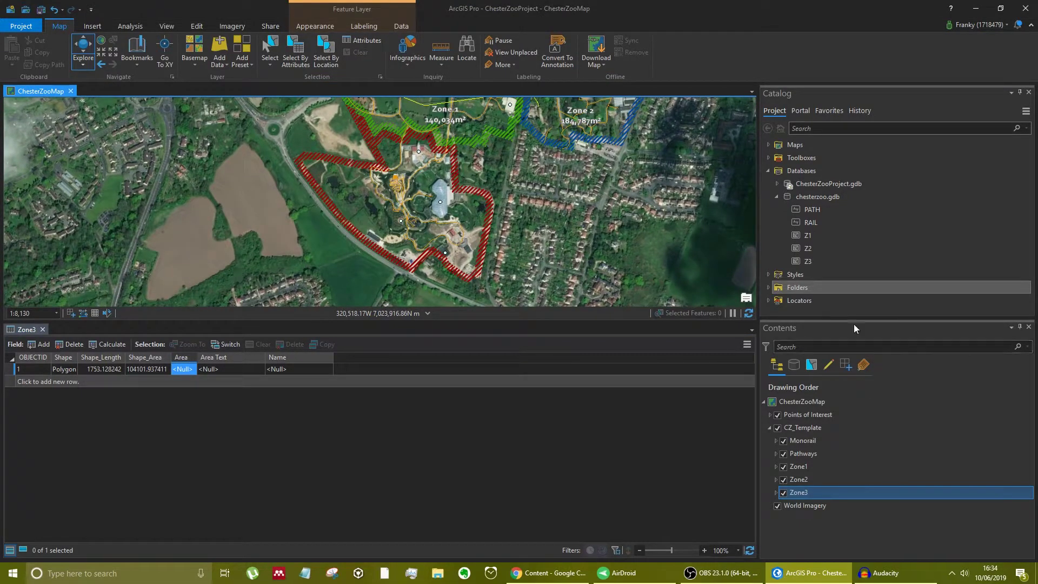
right_click(178, 359)
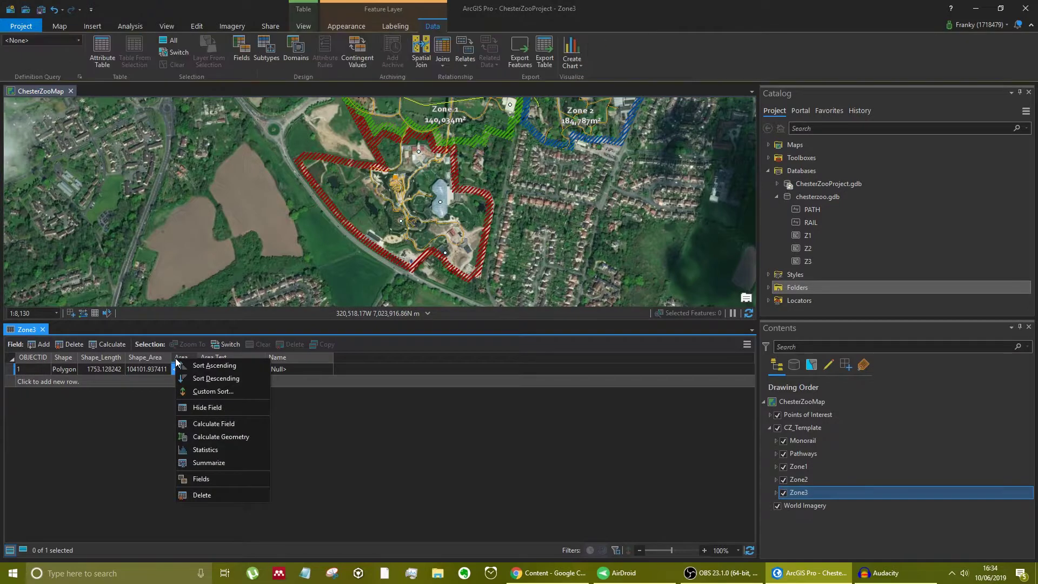
left_click(239, 439)
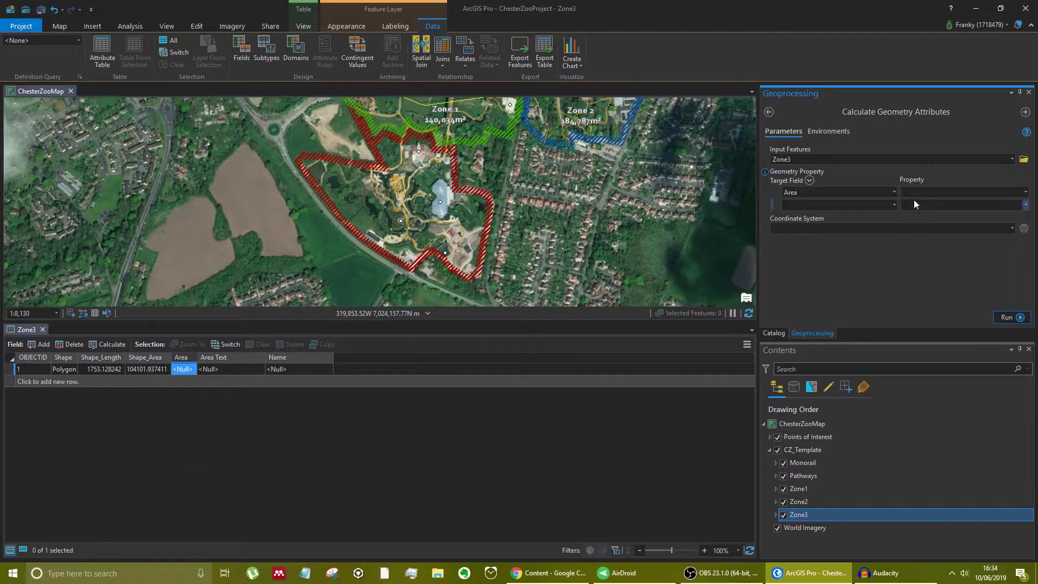
left_click(1026, 193)
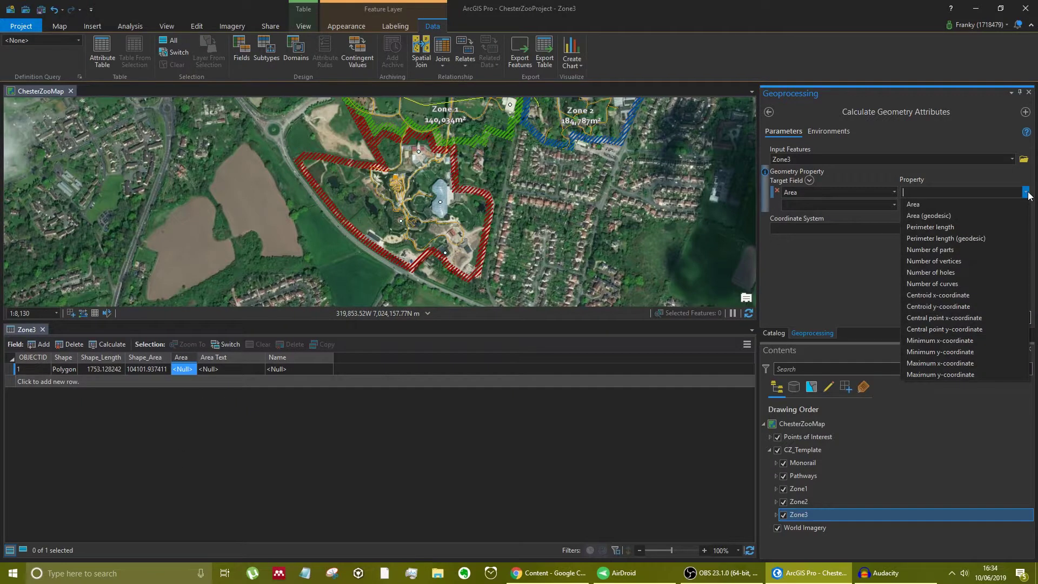
left_click(1015, 202)
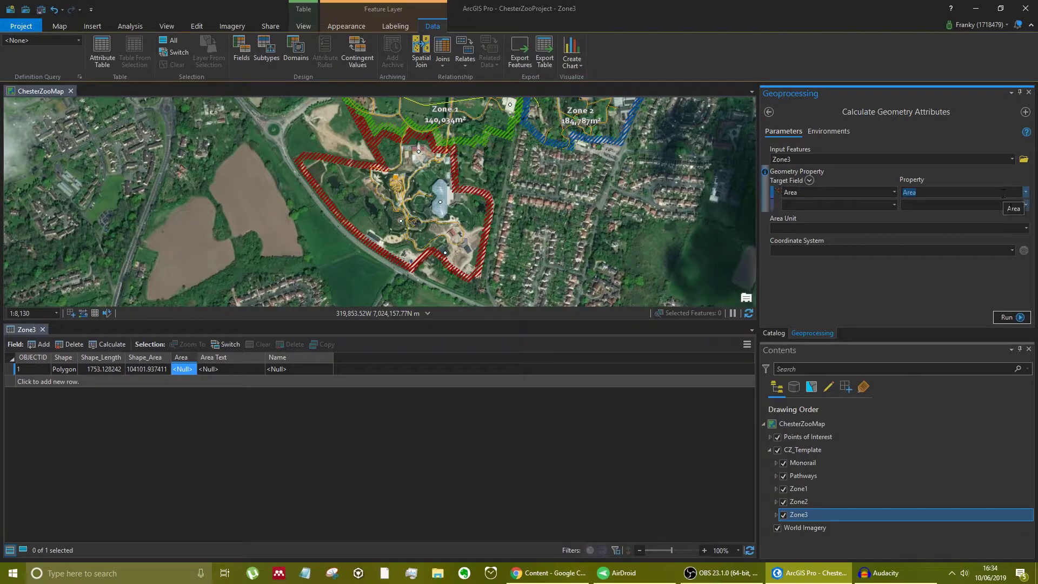
left_click(1025, 228)
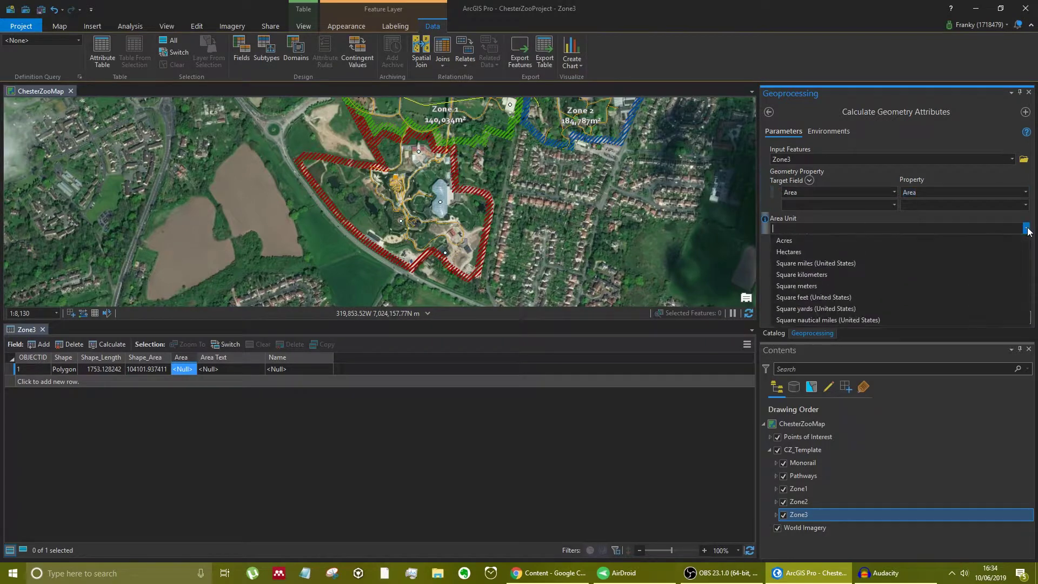
left_click(985, 285)
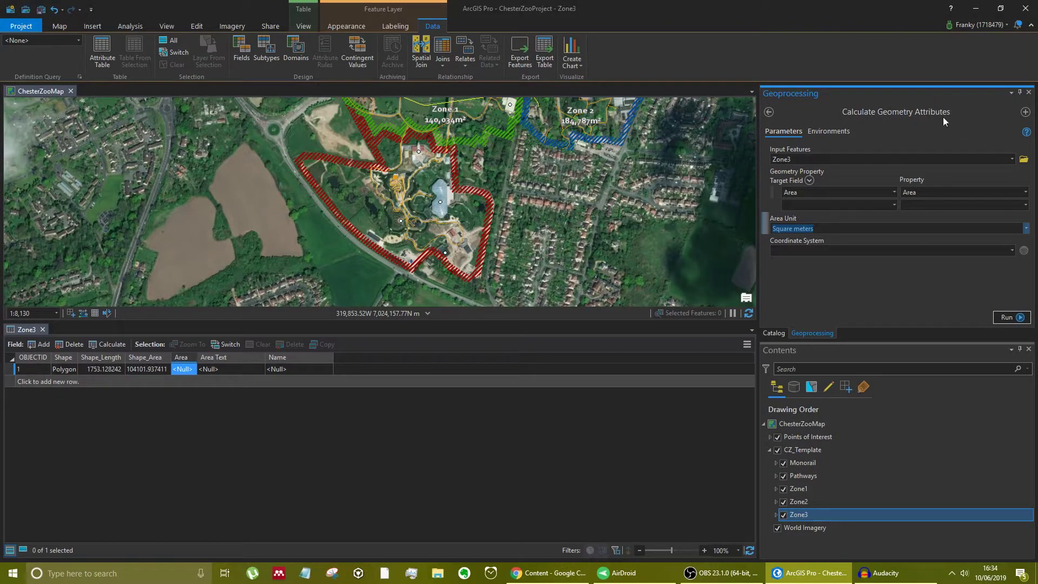
left_click(1008, 317)
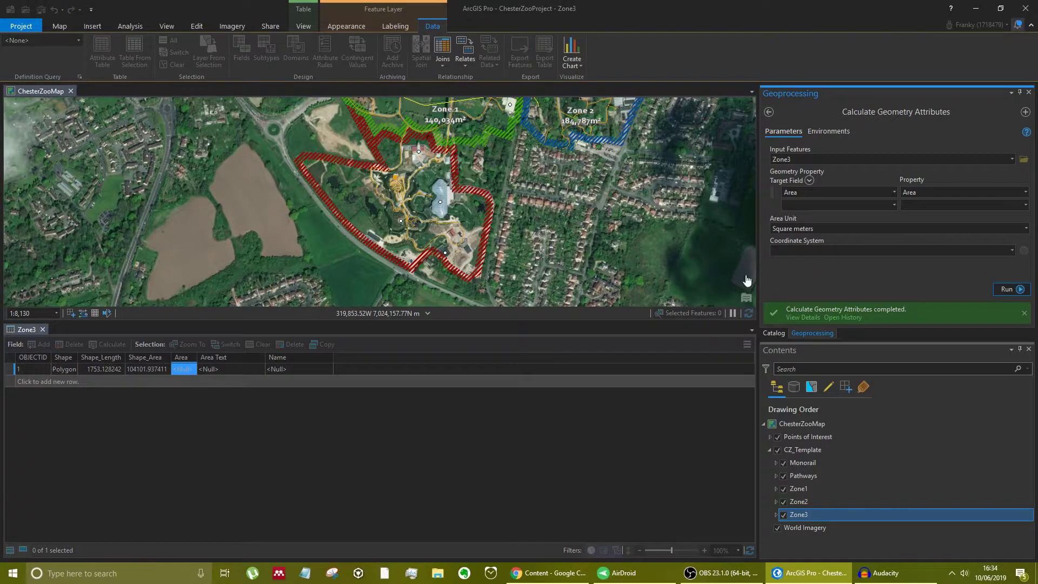
Step: Copy Zone3's Area value into Area Text, format it as 104,102m², and enter Zone 3 as the Name
left_click(192, 372)
key("ctrl+c")
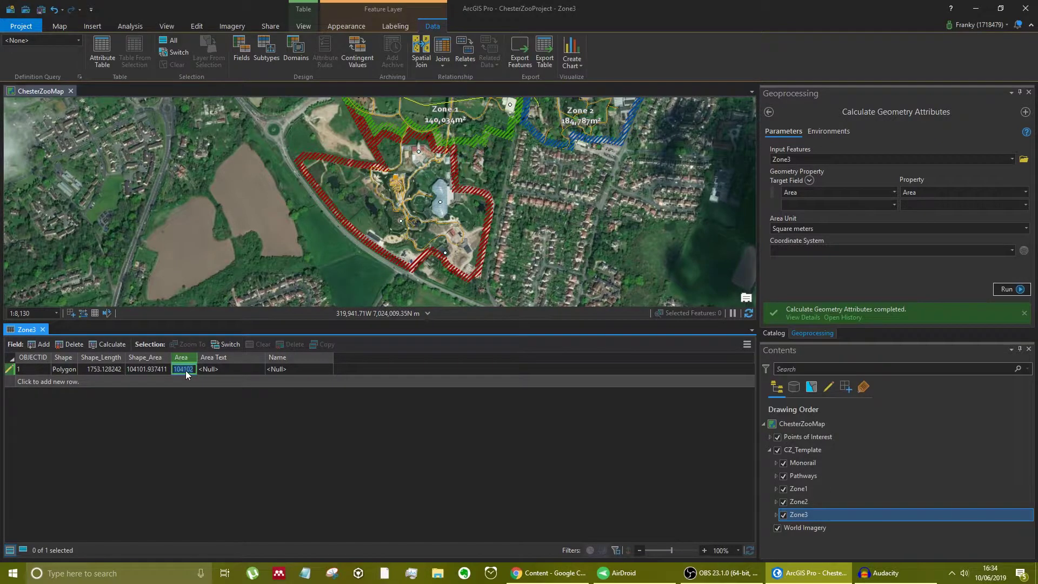
left_click(222, 370)
key("ctrl+v")
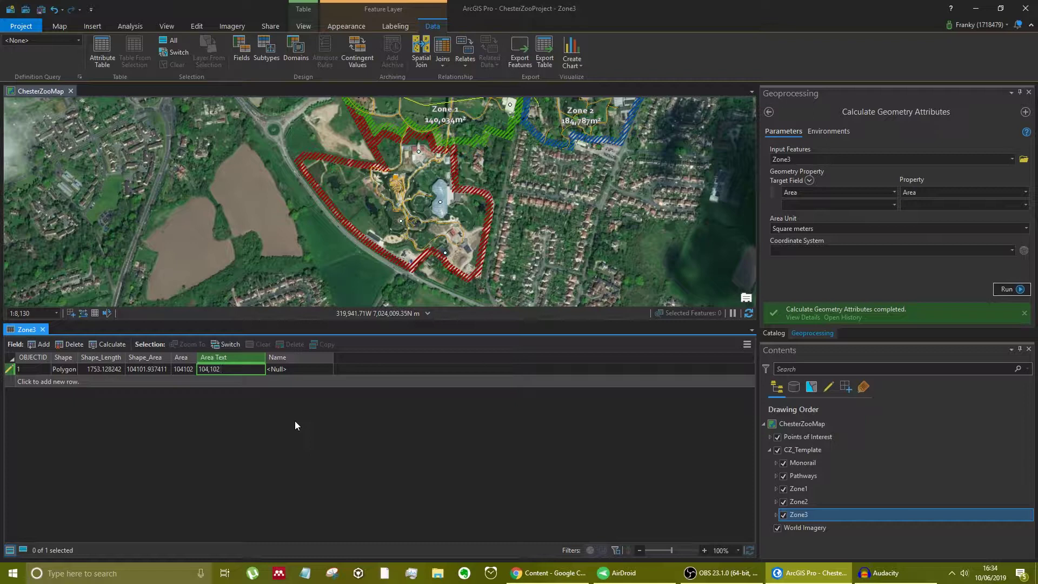
type("m²")
key("Tab")
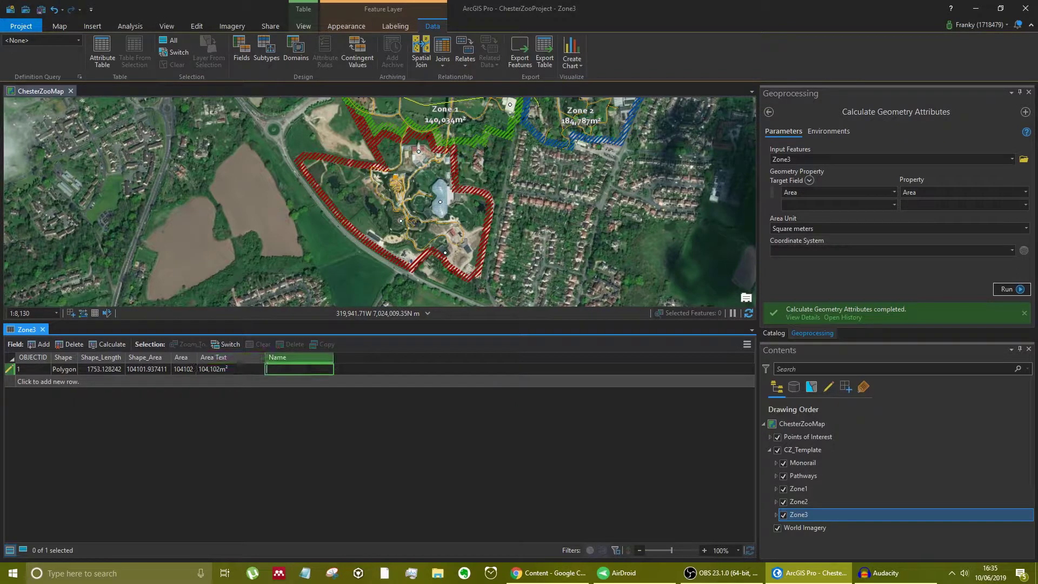
type("Zone 3")
left_click(333, 424)
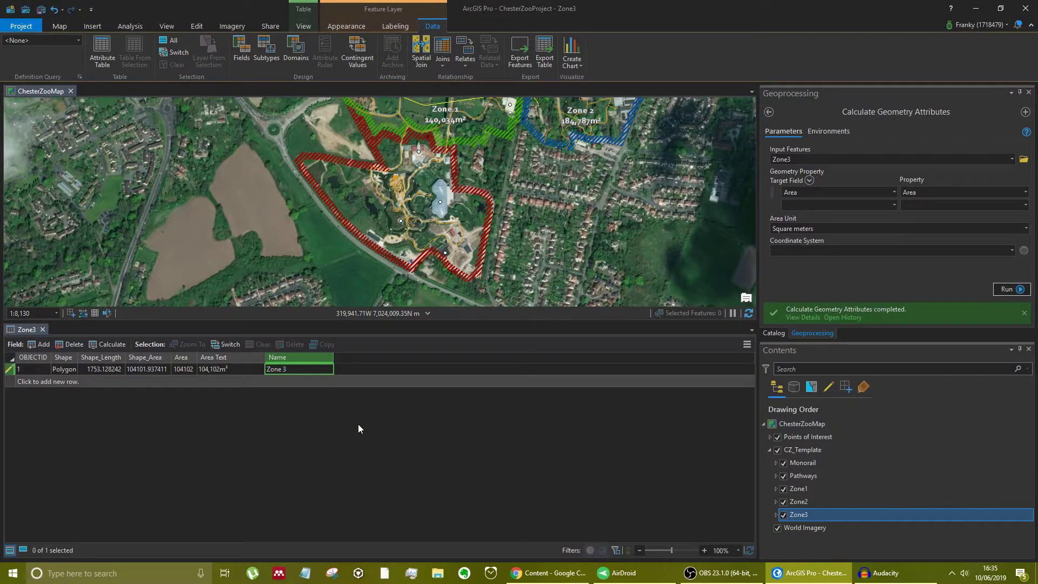
Step: Save the attribute edits made to the Zone3 record
left_click(201, 28)
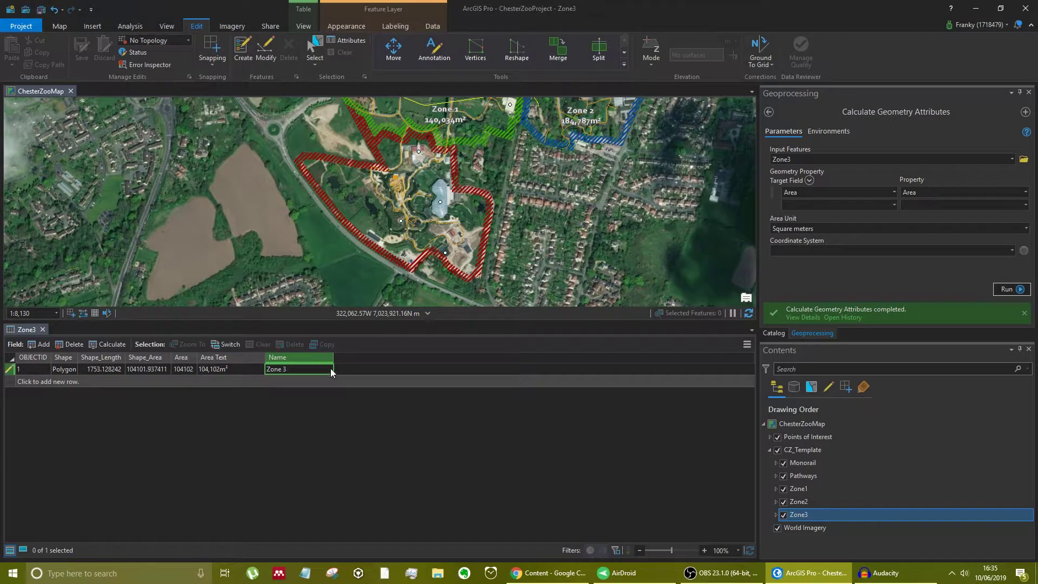
left_click(229, 369)
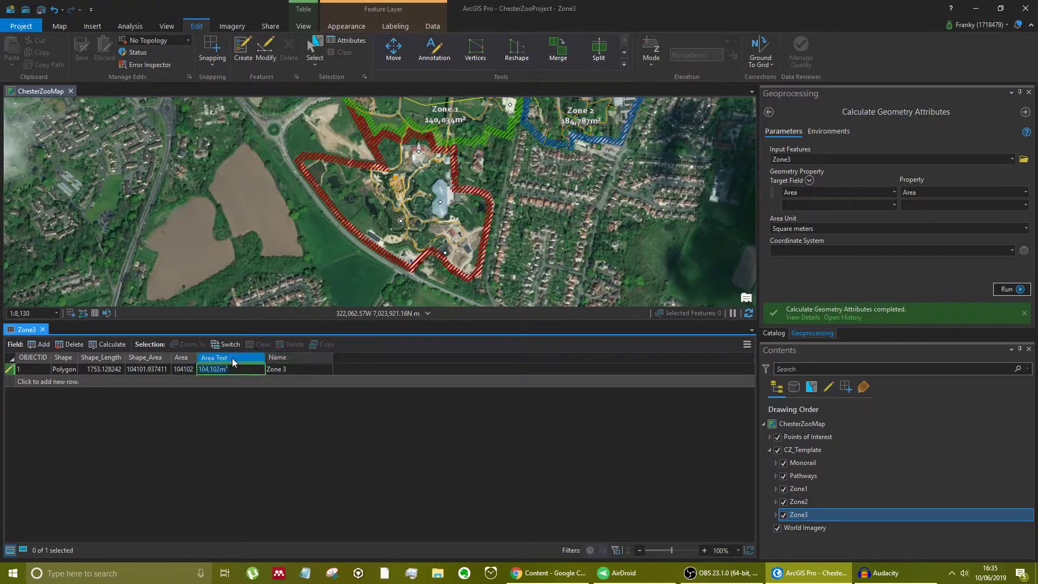
left_click(87, 46)
left_click(517, 295)
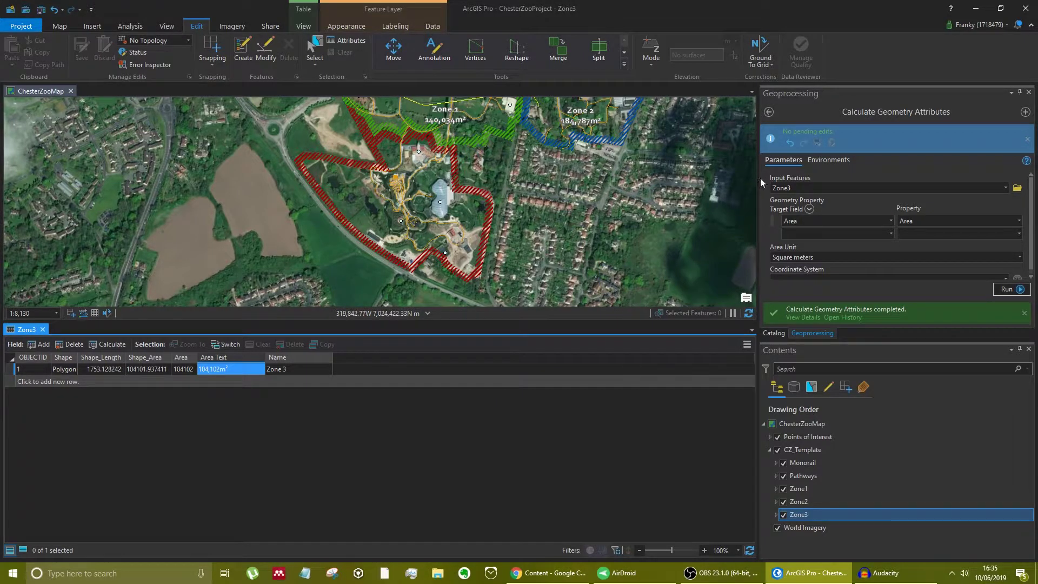
Step: Close the Calculate Geometry Attributes tool and the Zone3 attribute table, leaving the map in view
left_click(1028, 92)
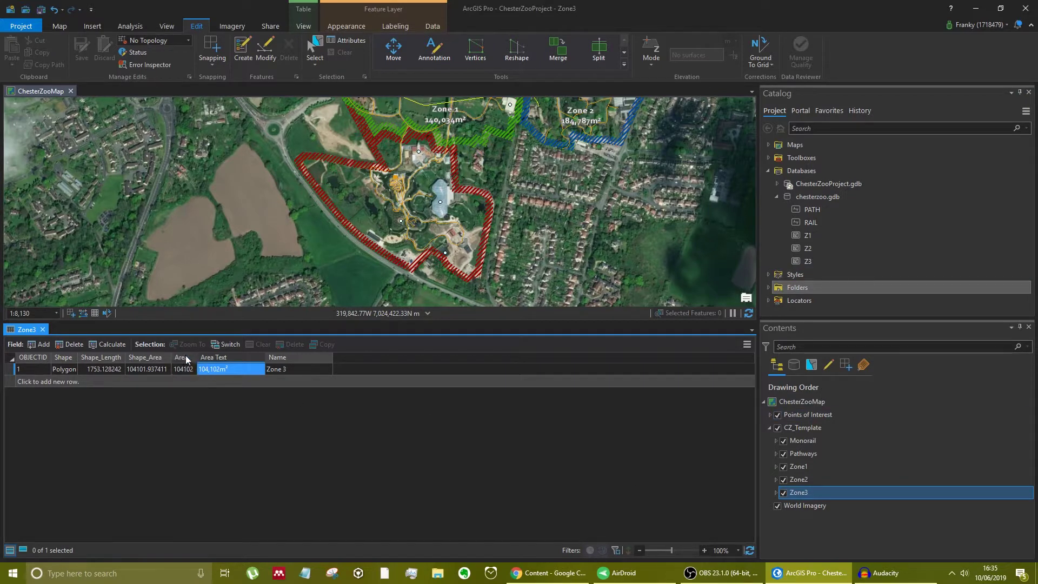
key("Tab")
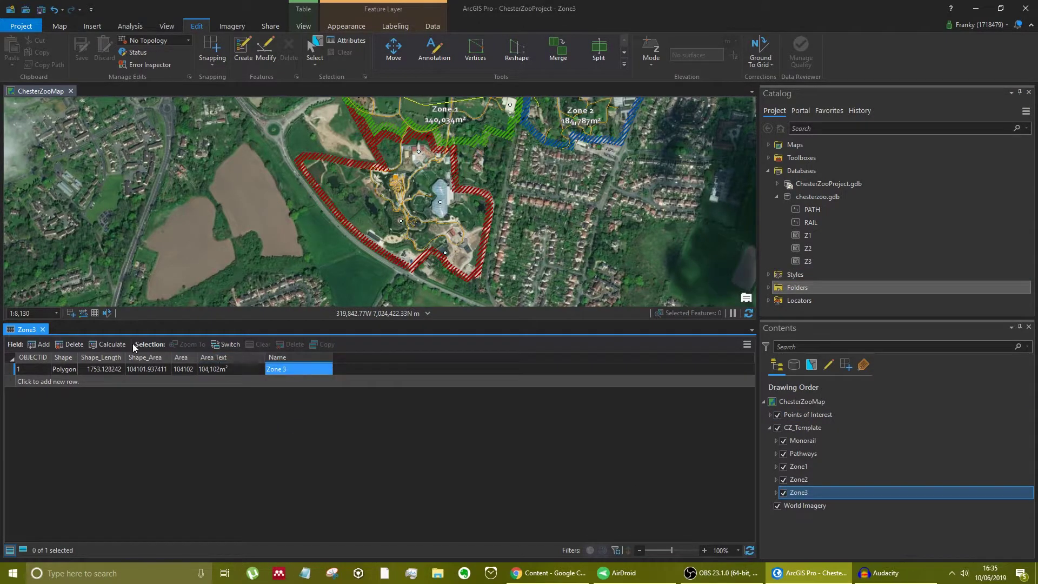
left_click(44, 330)
scroll(373, 354, "up", 3)
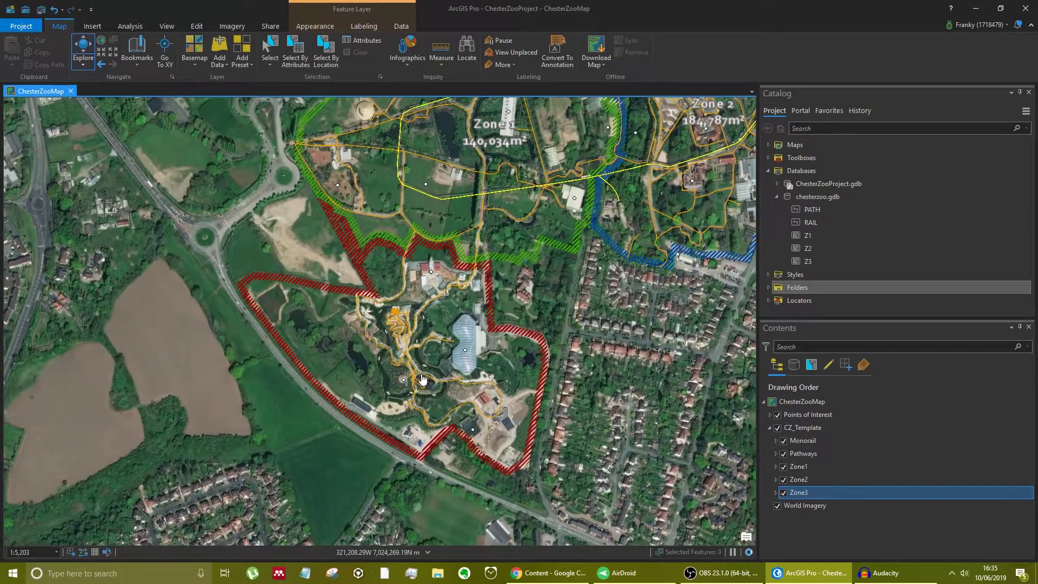
Step: Select the Zone3 layer and turn on its labels
left_click(812, 525)
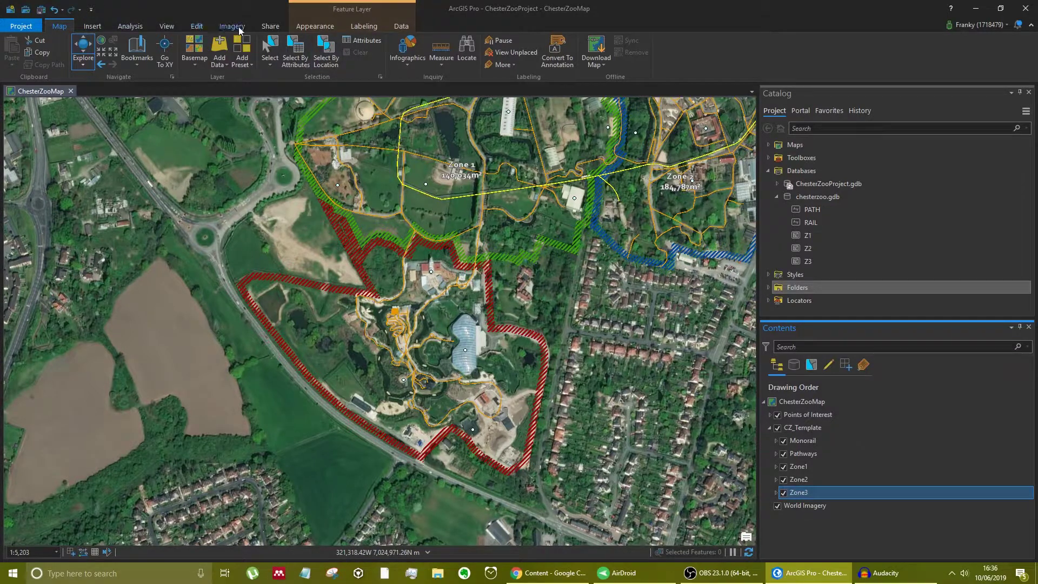
left_click(799, 480, "ctrl")
left_click(798, 494)
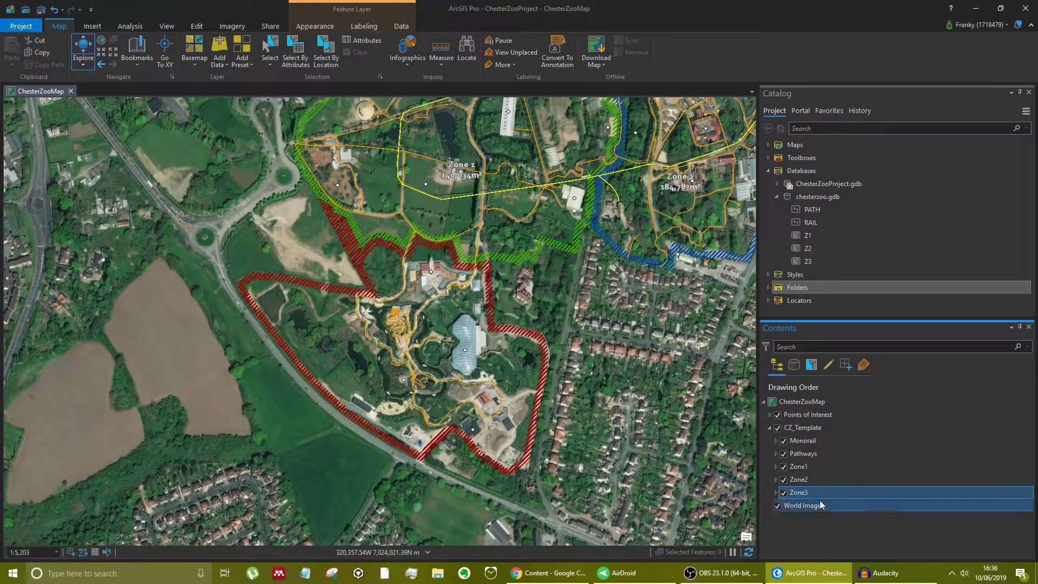
left_click(364, 27)
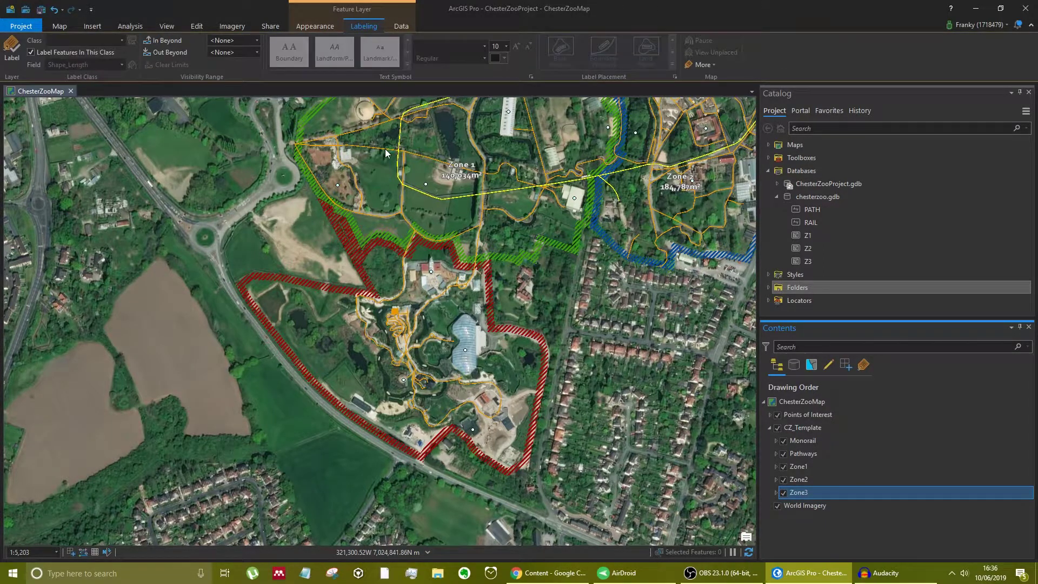
left_click(8, 54)
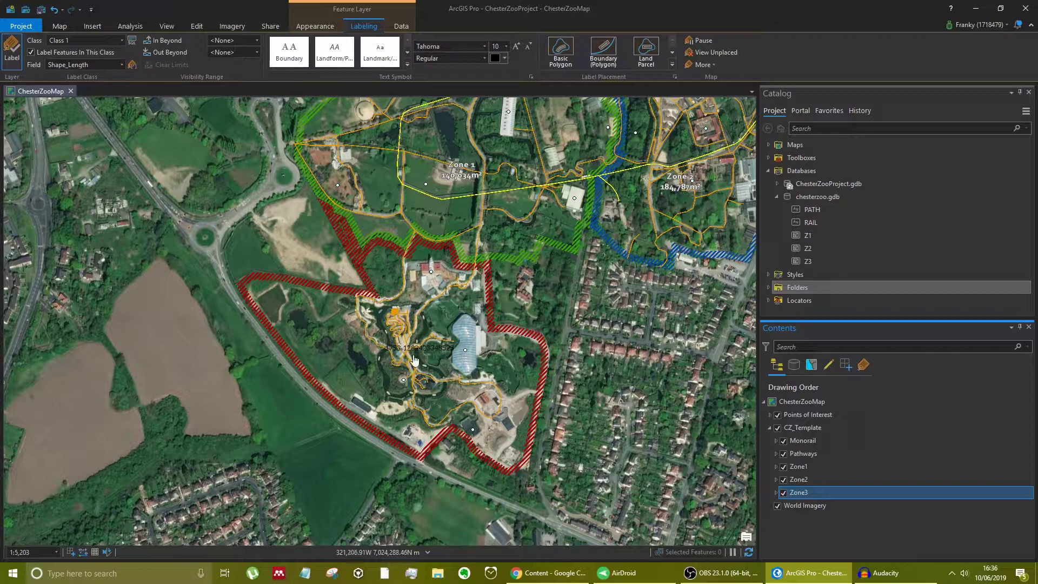
Step: Set the label field of Zone3's Class 1 to Name
scroll(385, 360, "up", 3)
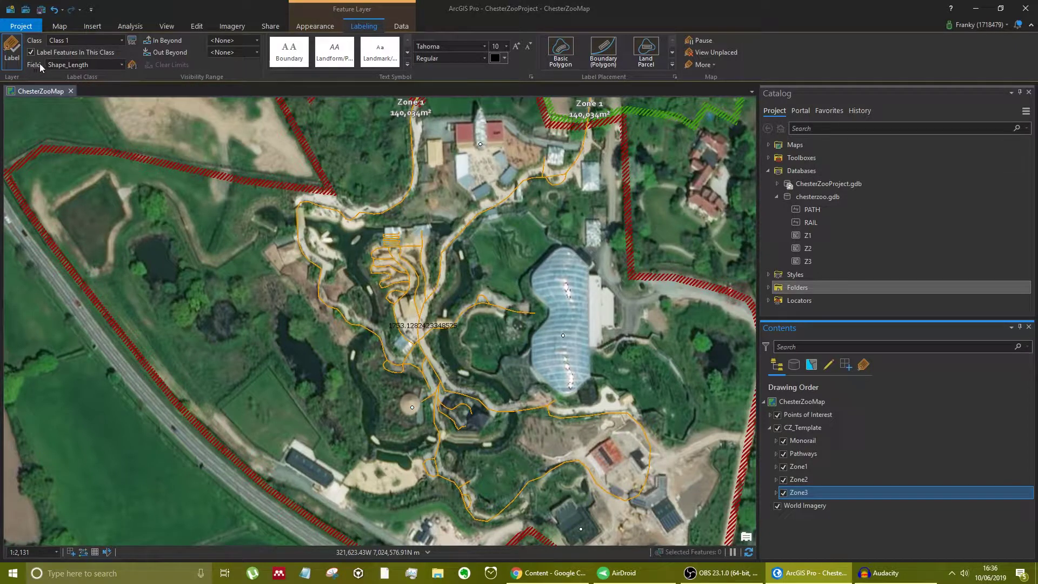
left_click(121, 65)
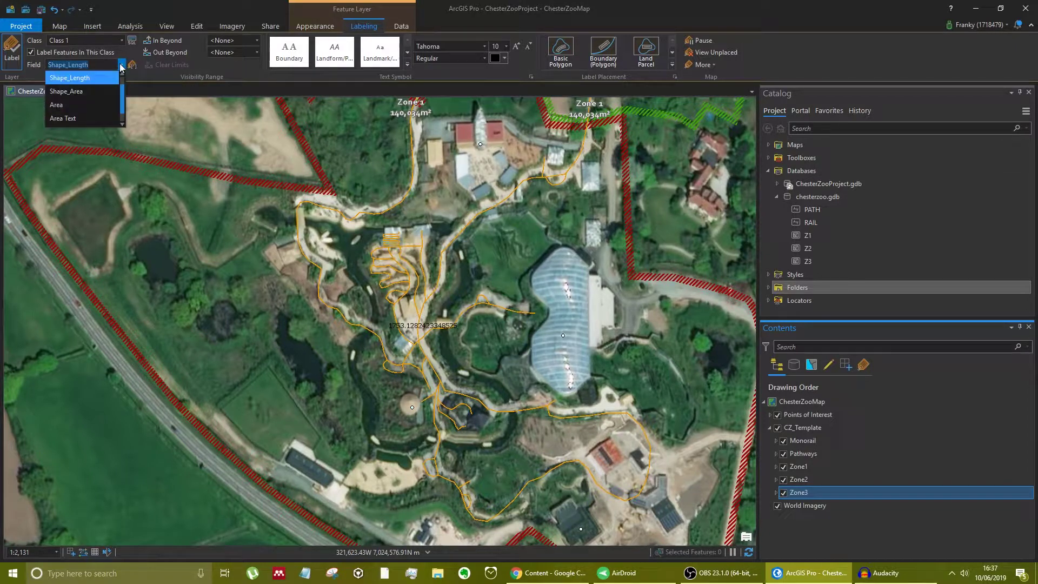
scroll(106, 118, "down", 1)
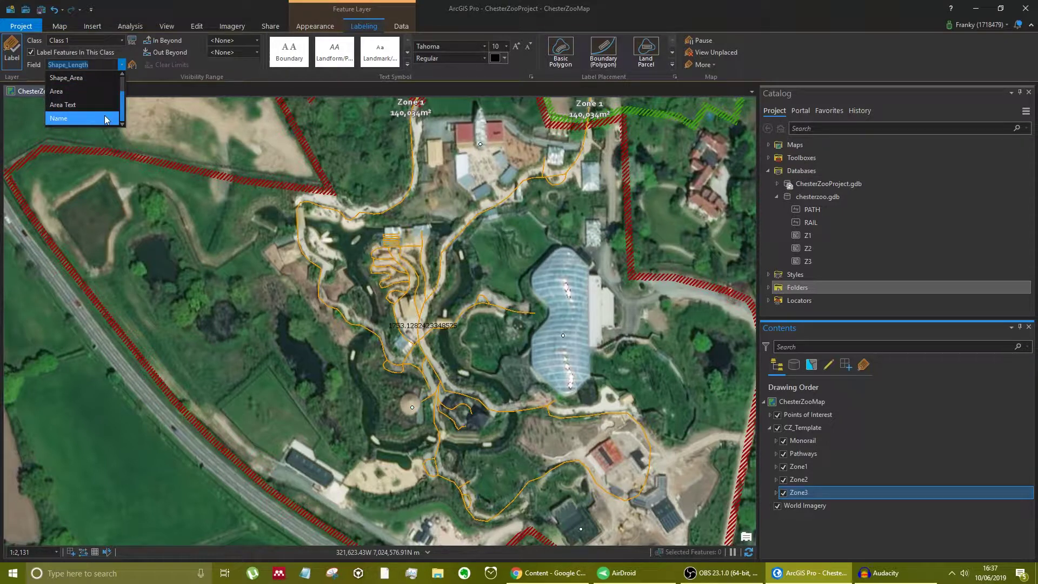
left_click(107, 118)
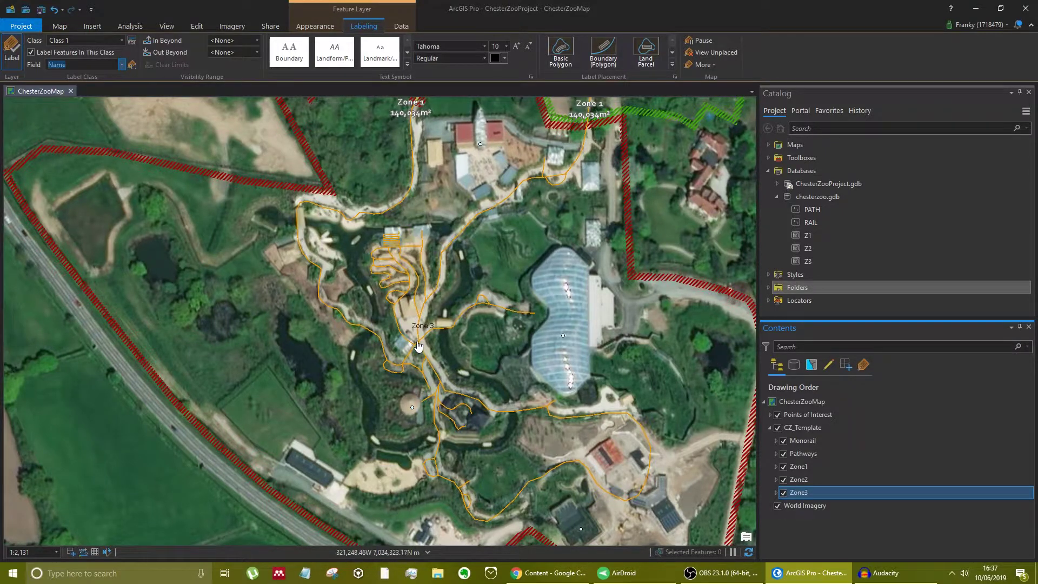
Step: Examine the Zone3 label on the map and the label expression of its Class 1, then close the label class settings
scroll(418, 345, "down", 2)
scroll(479, 223, "down", 1)
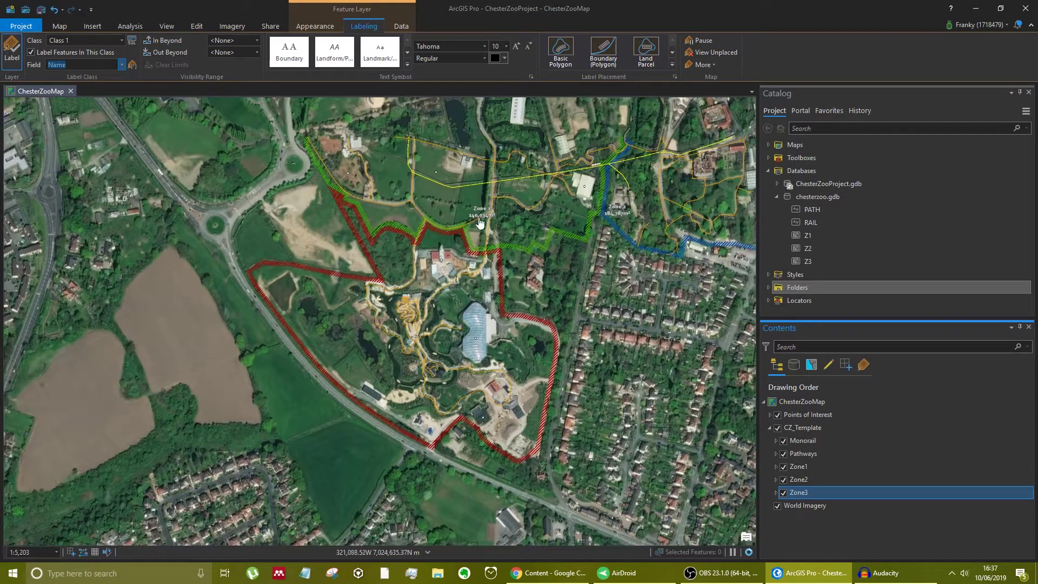
scroll(430, 339, "up", 2)
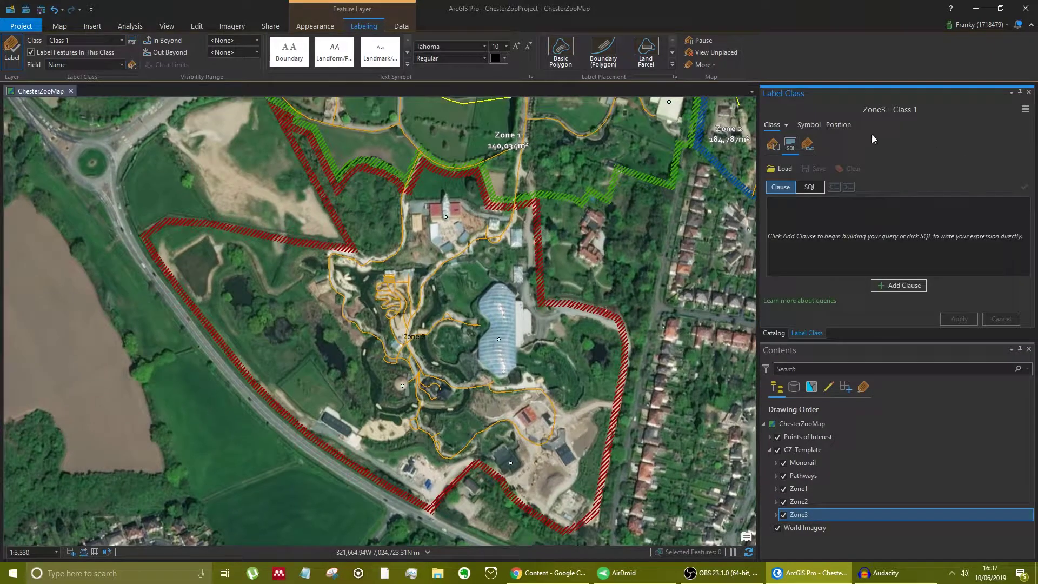
left_click(772, 145)
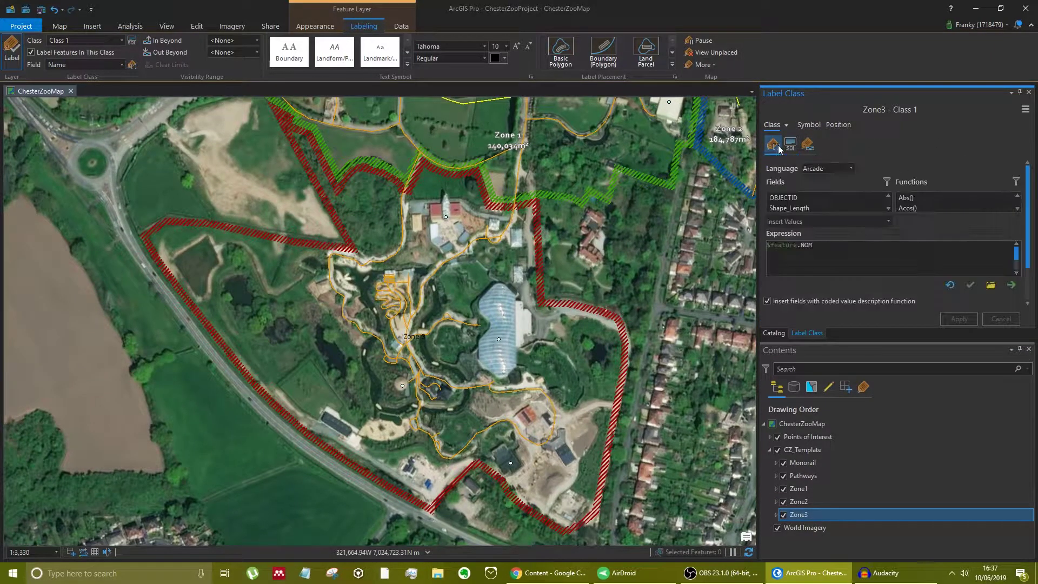
left_click(1029, 93)
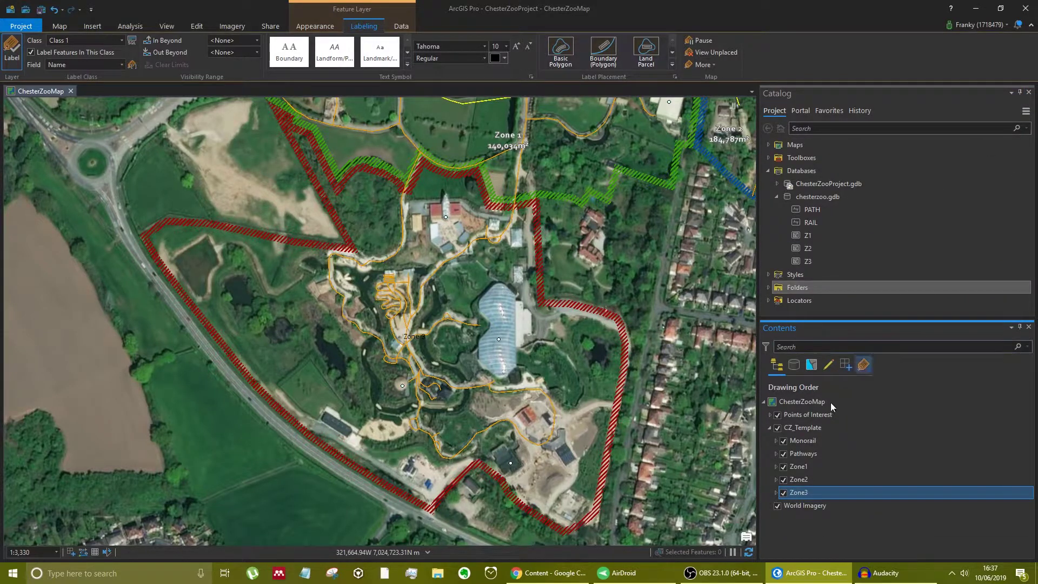
Step: Open the labeling properties of the Zone3 layer and set the expression language of Class 1 to VBScript
right_click(802, 495)
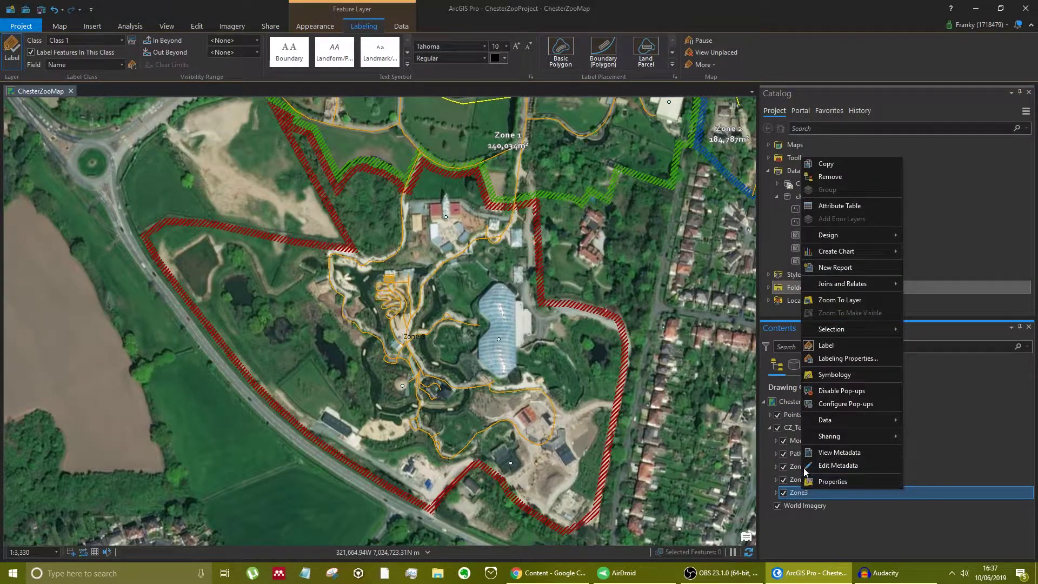
left_click(850, 360)
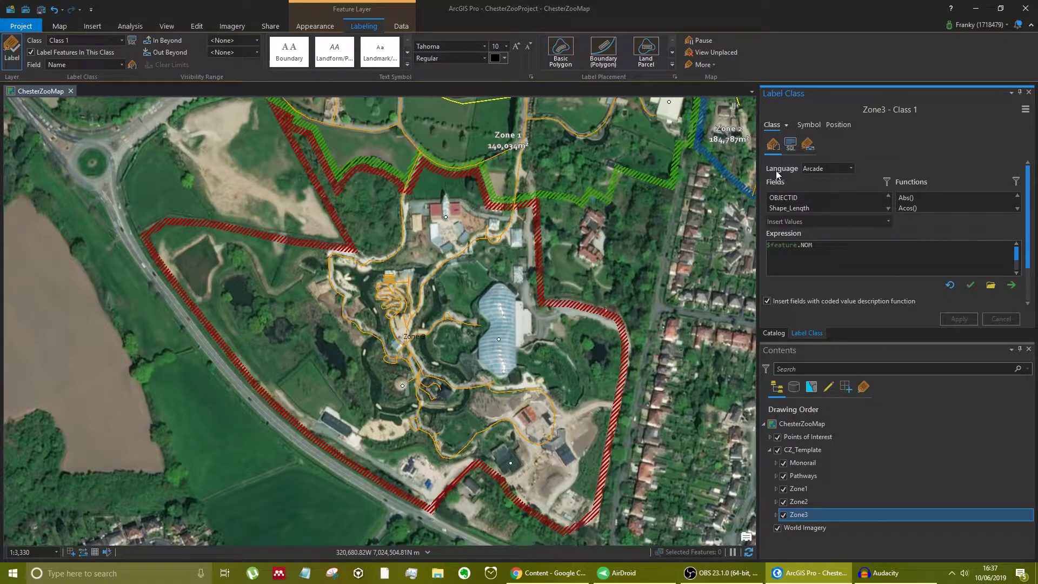
left_click(842, 169)
left_click(833, 187)
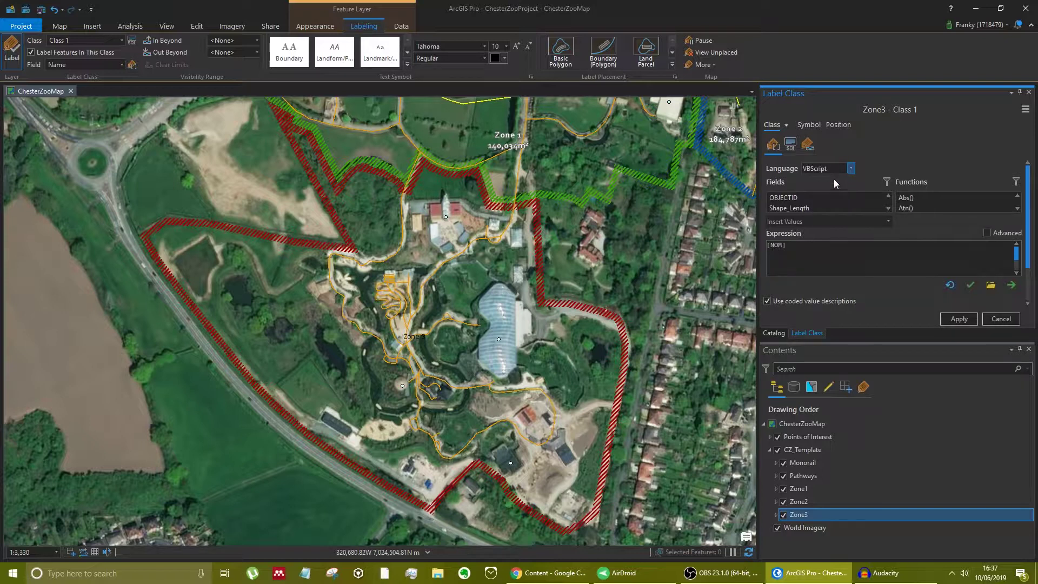
Step: Set Zone3's label expression to [NOM] & VBNewLine & [ATXT], apply it and close the label class settings
left_click(806, 248)
type("& VBNewLine & [")
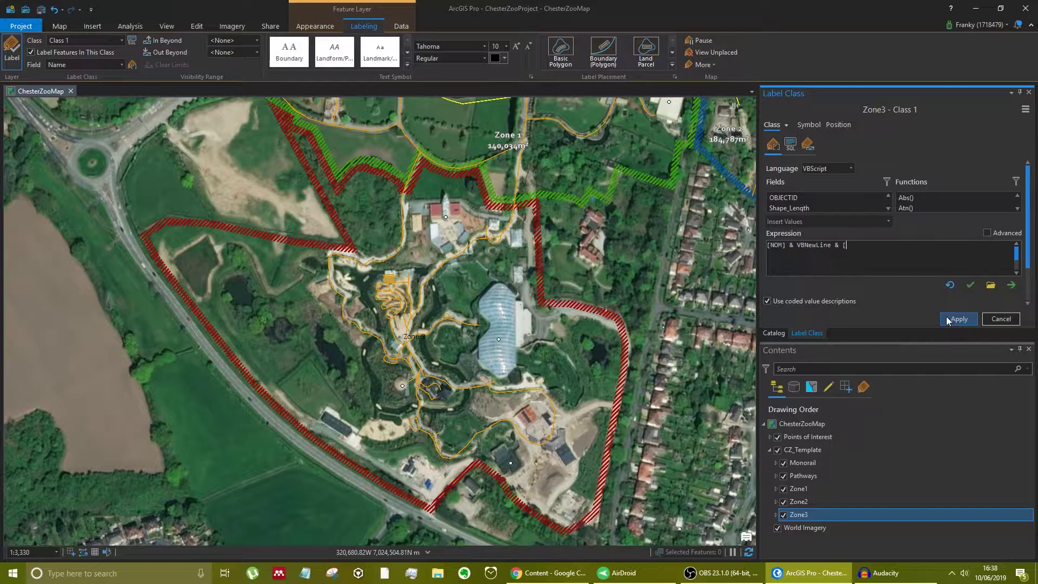
left_click_drag(902, 339, 912, 449)
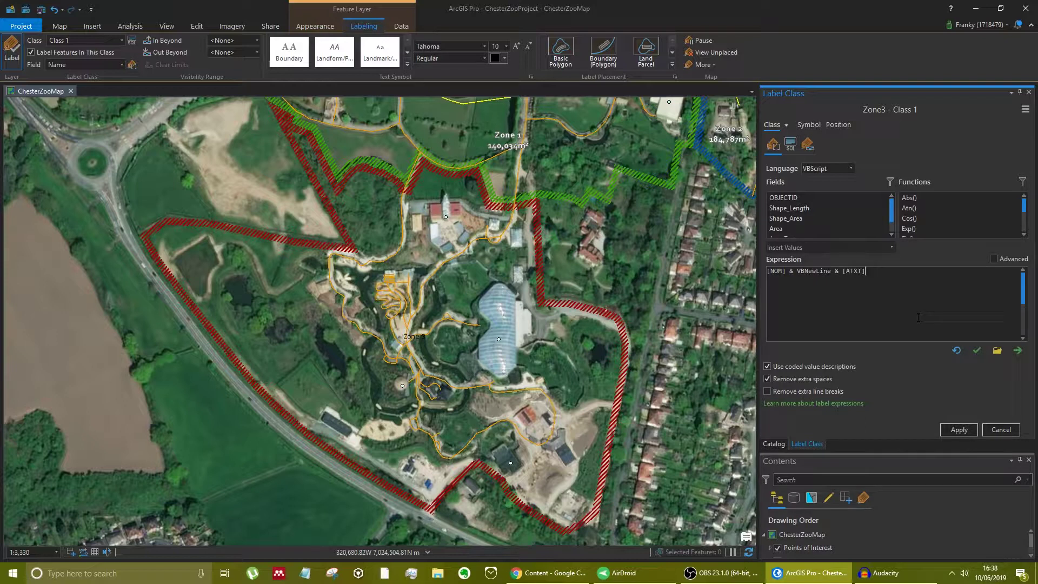
left_click(959, 431)
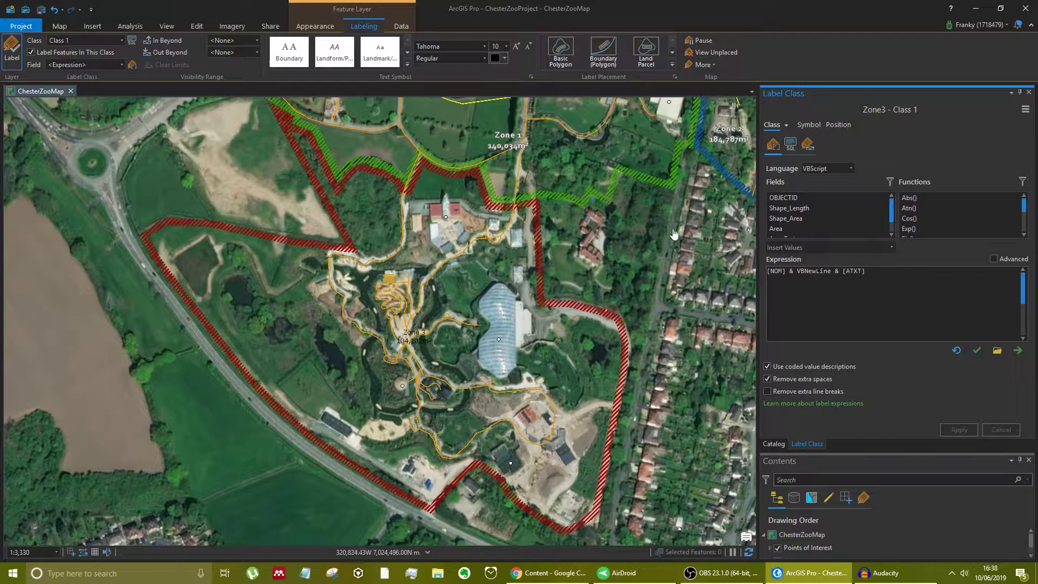
left_click(1027, 92)
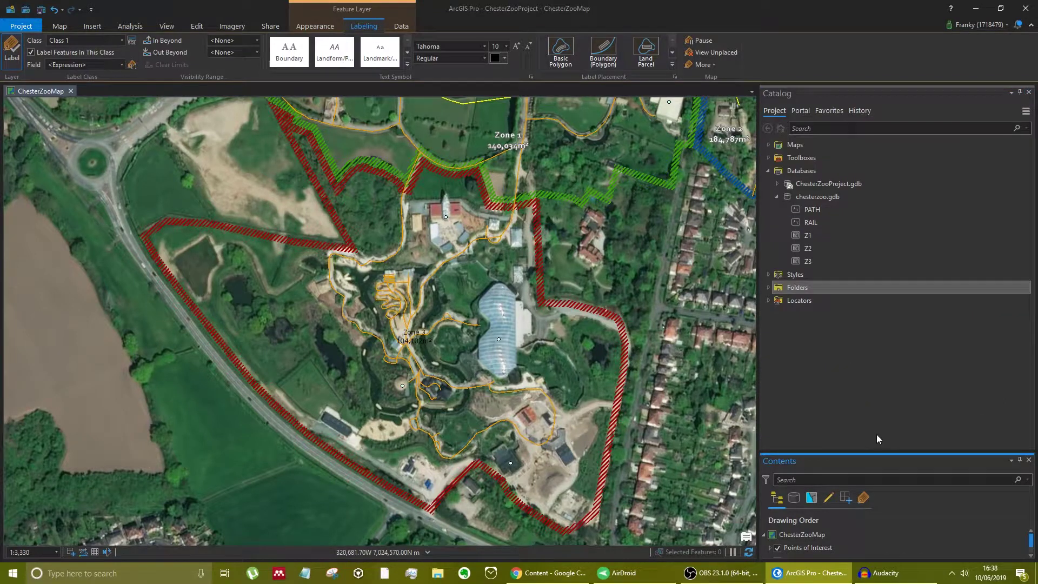
Step: Enlarge the Contents pane and collapse chesterzoo.gdb and the Databases folder in the Catalog pane
left_click_drag(898, 452, 917, 337)
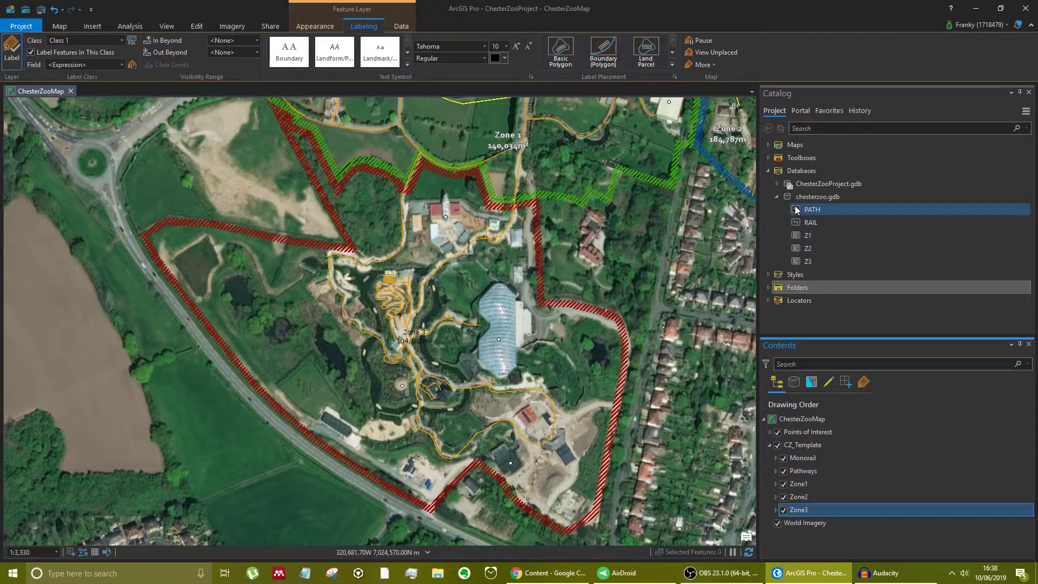
left_click(777, 197)
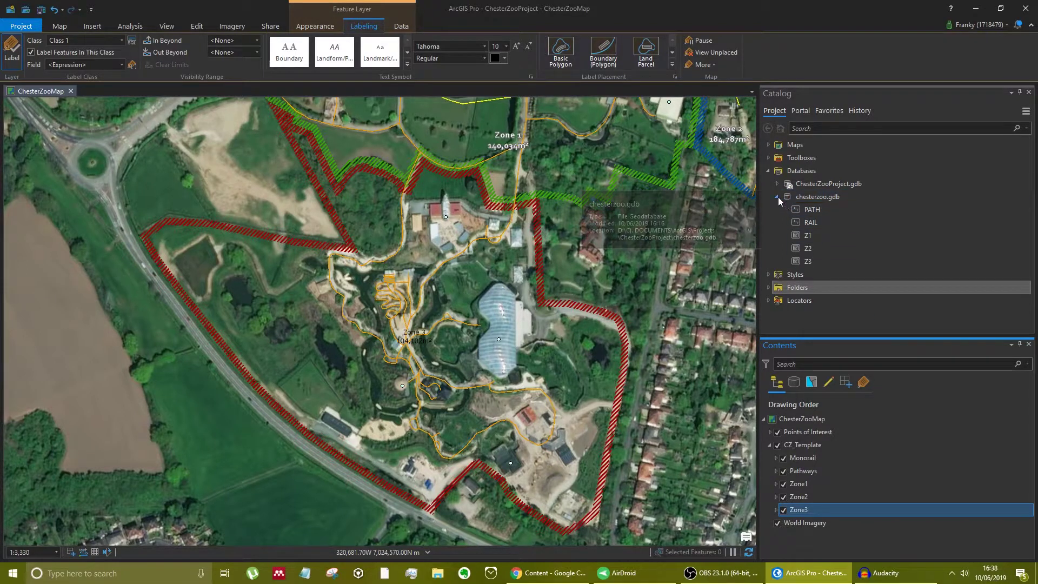
left_click(768, 171)
mouse_move(880, 337)
left_mouse_down()
mouse_move(871, 321)
mouse_move(900, 390)
mouse_move(890, 342)
left_mouse_up()
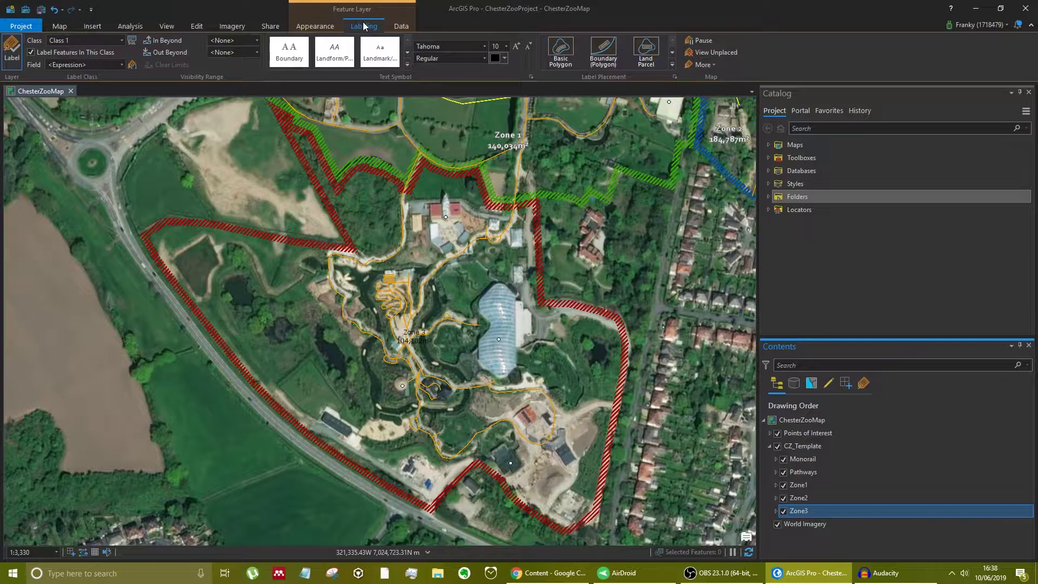
Step: Style Zone3's labels with the white Corbel text symbol preset at size 12 and check them beside Zones 1 and 2
left_click(407, 64)
left_click(291, 275)
left_click(515, 46)
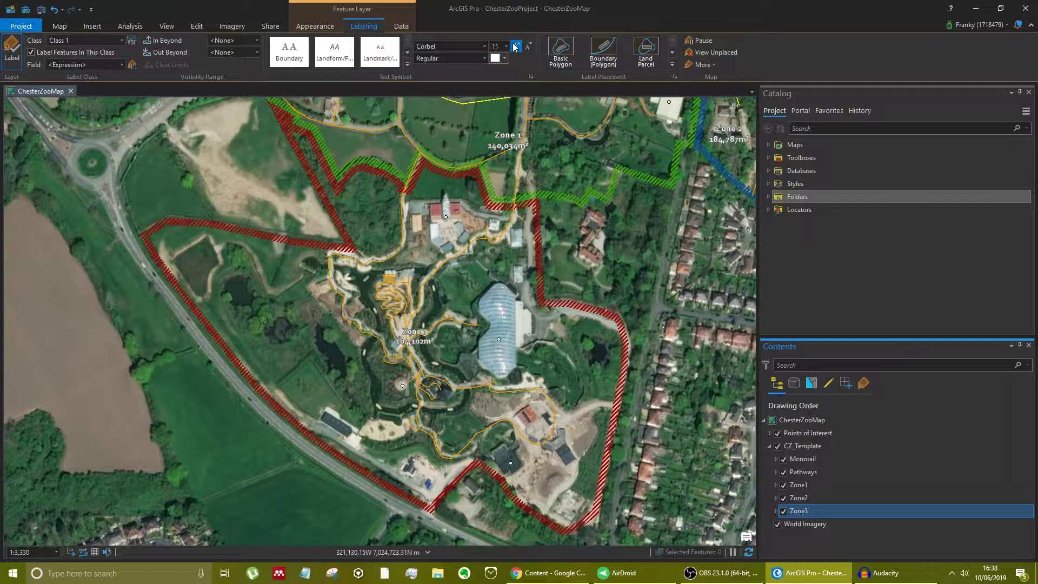
scroll(506, 325, "down", 2)
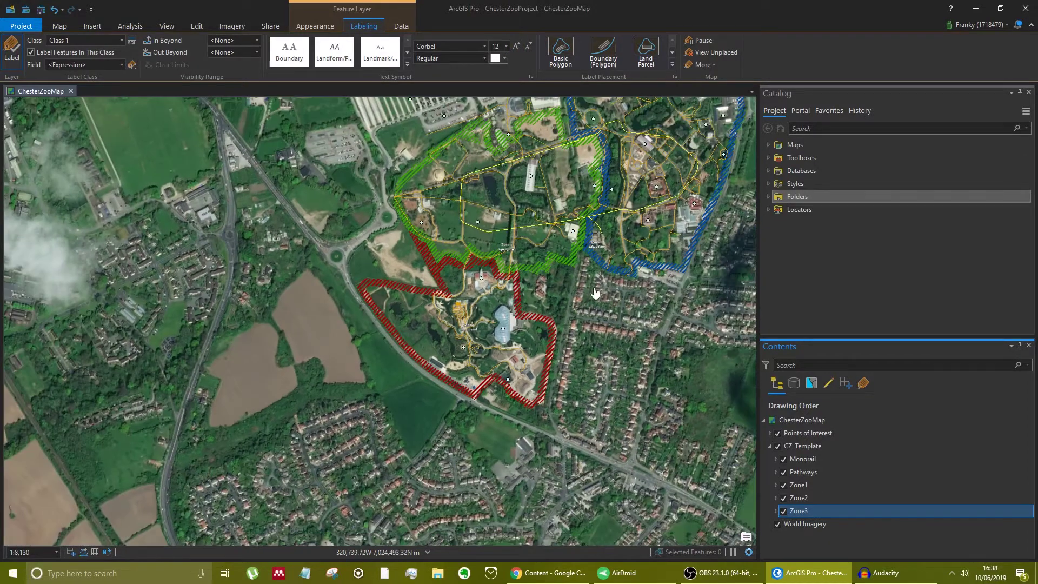
scroll(513, 254, "down", 2)
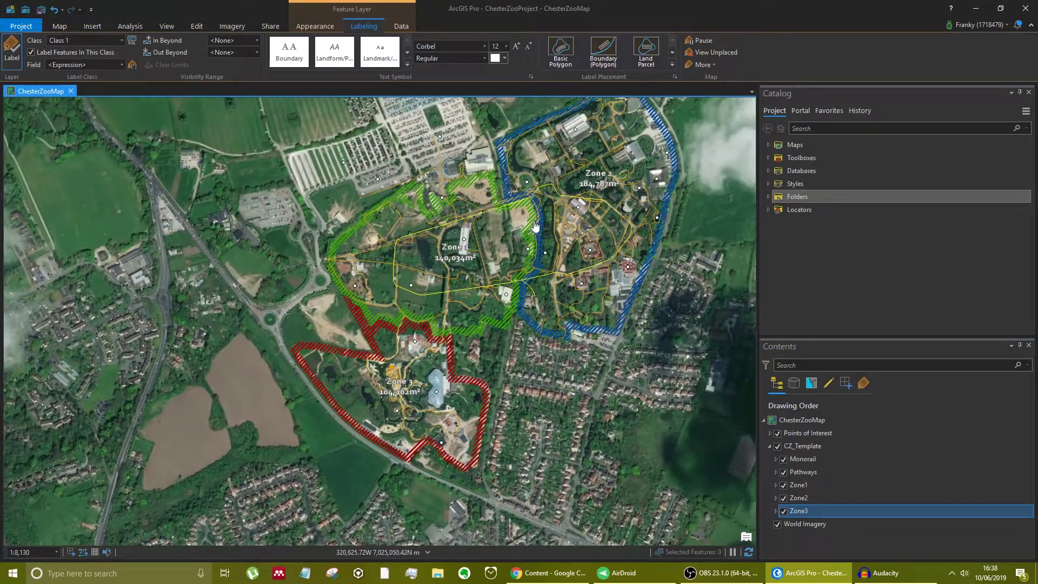
left_click_drag(520, 374, 503, 411)
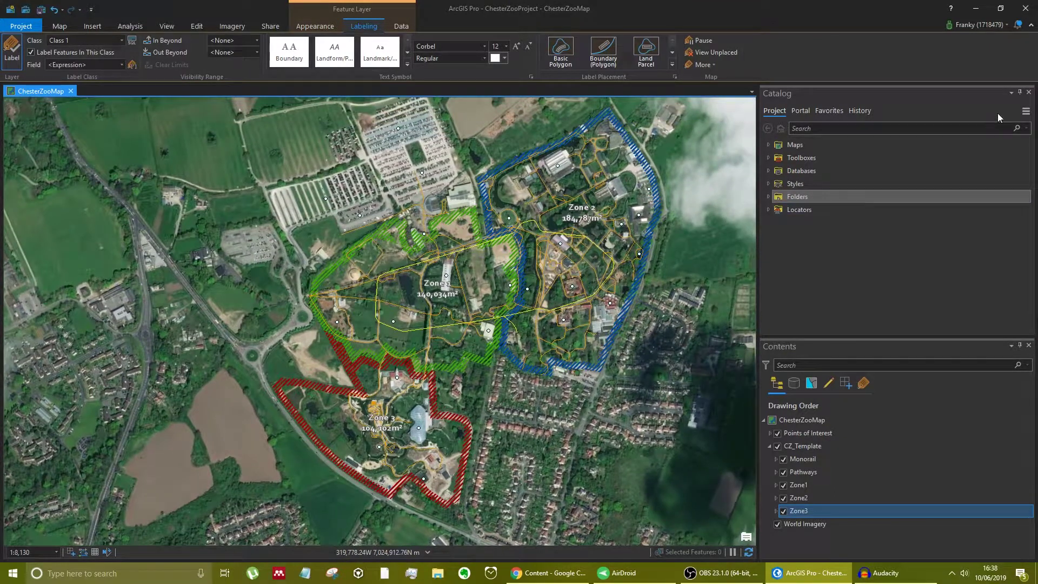
Step: Close and reopen the Catalog pane, and dock Contents on the opposite side of the map and back under Catalog
left_click(1028, 93)
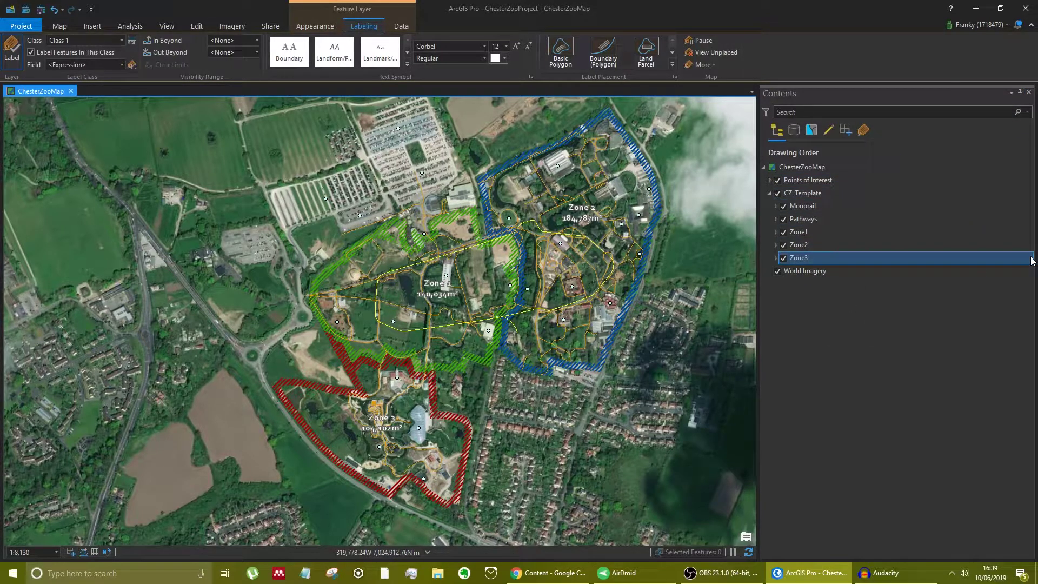
left_click(159, 31)
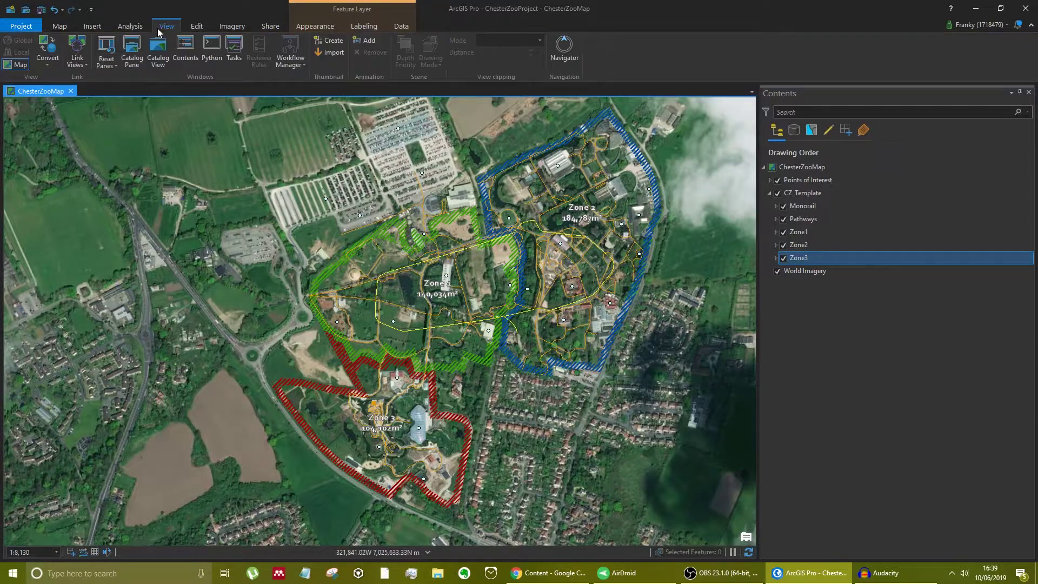
left_click(131, 52)
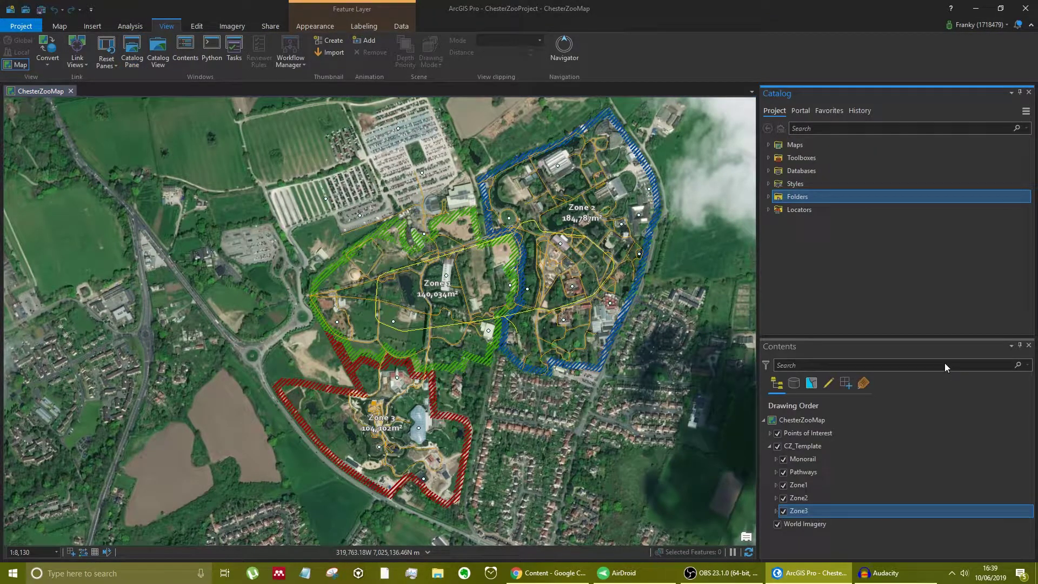
left_click_drag(918, 337, 3, 320)
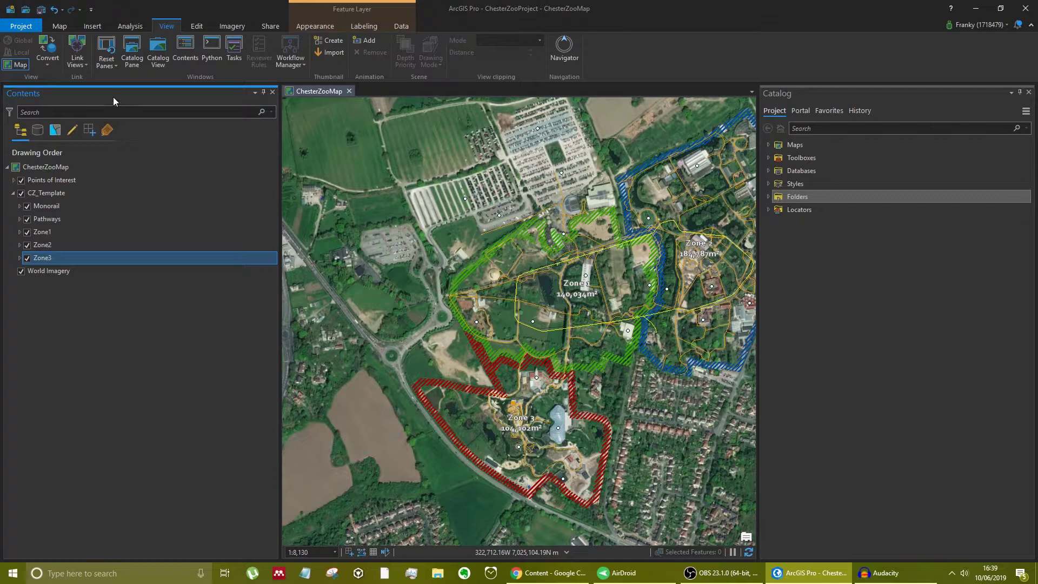
left_click_drag(119, 95, 899, 353)
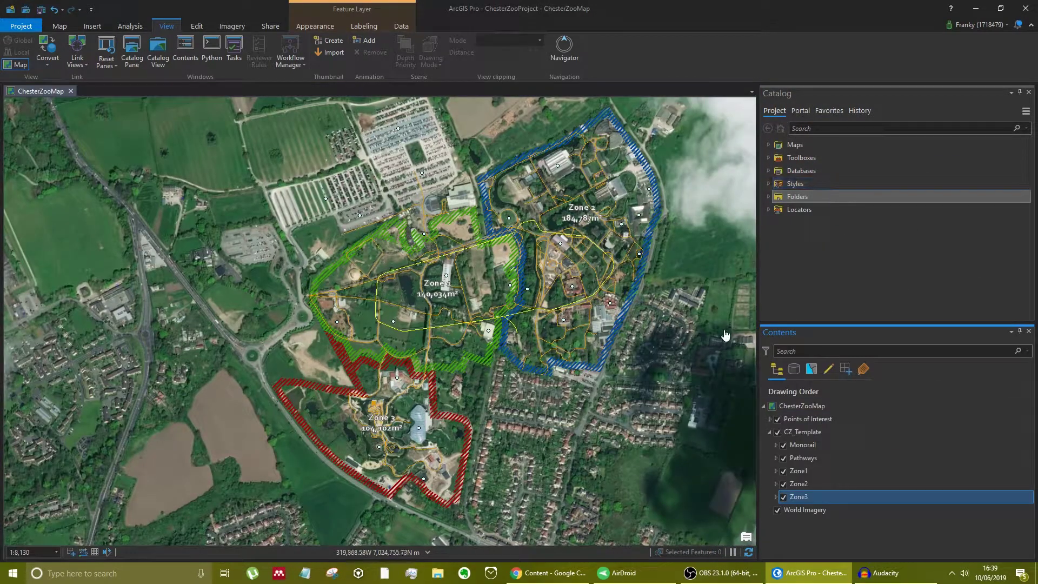
Step: Select the Points of Interest layer, collapse the CZ_Template group and expand Points of Interest to show its symbol
key("Down")
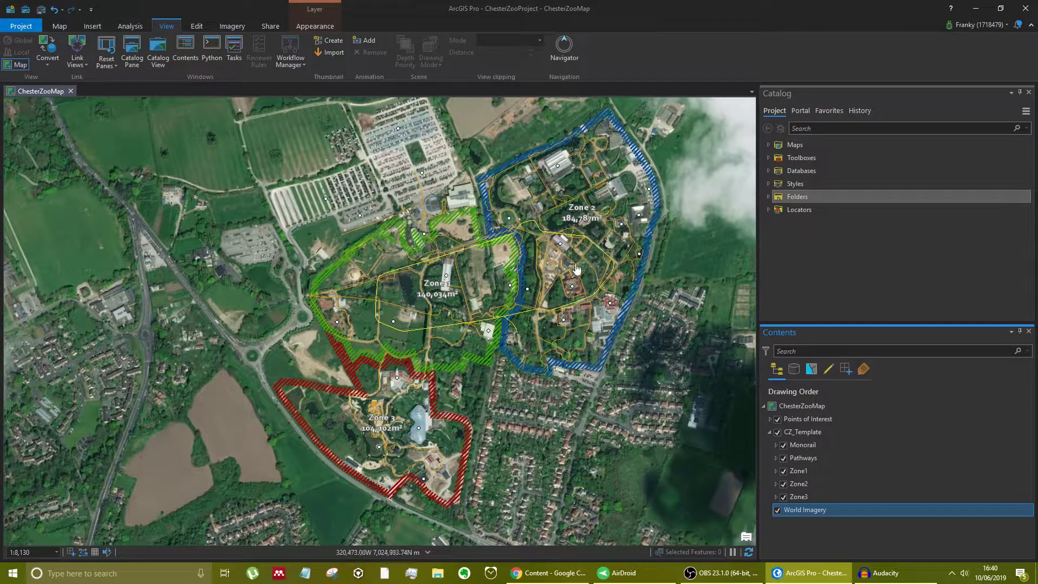
left_click(817, 420)
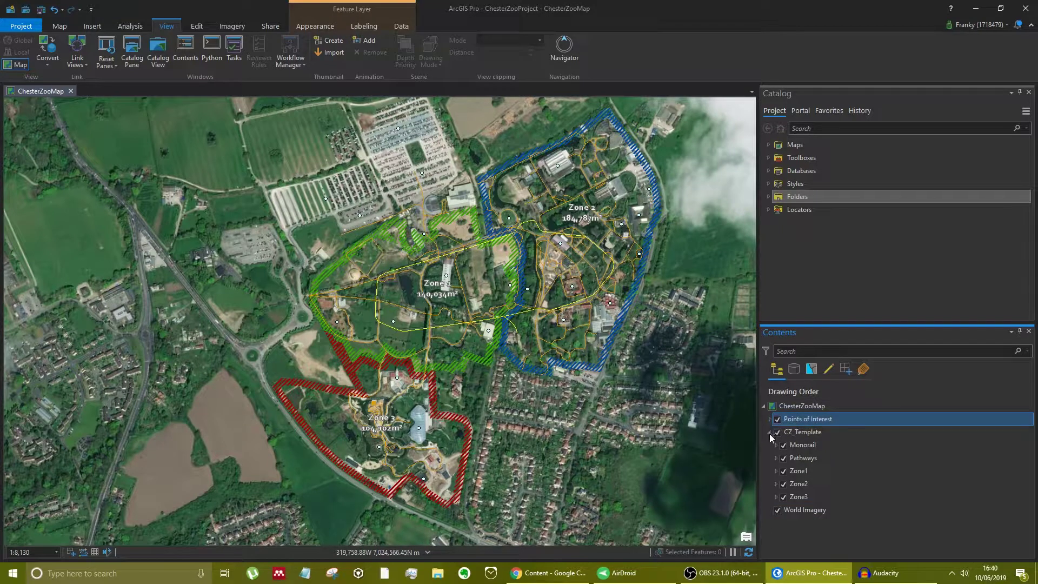
left_click(788, 433, "ctrl")
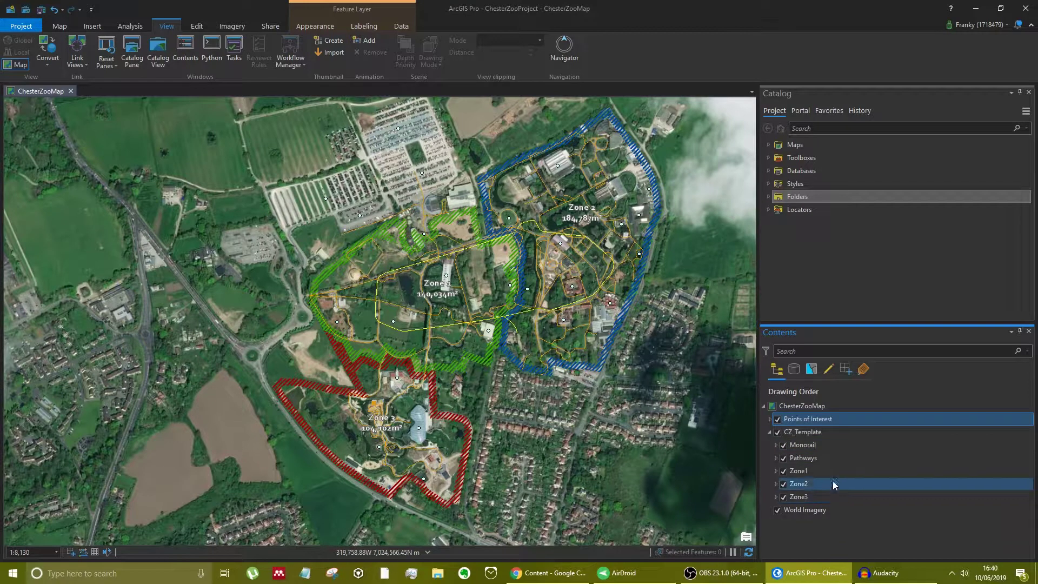
left_click(769, 433)
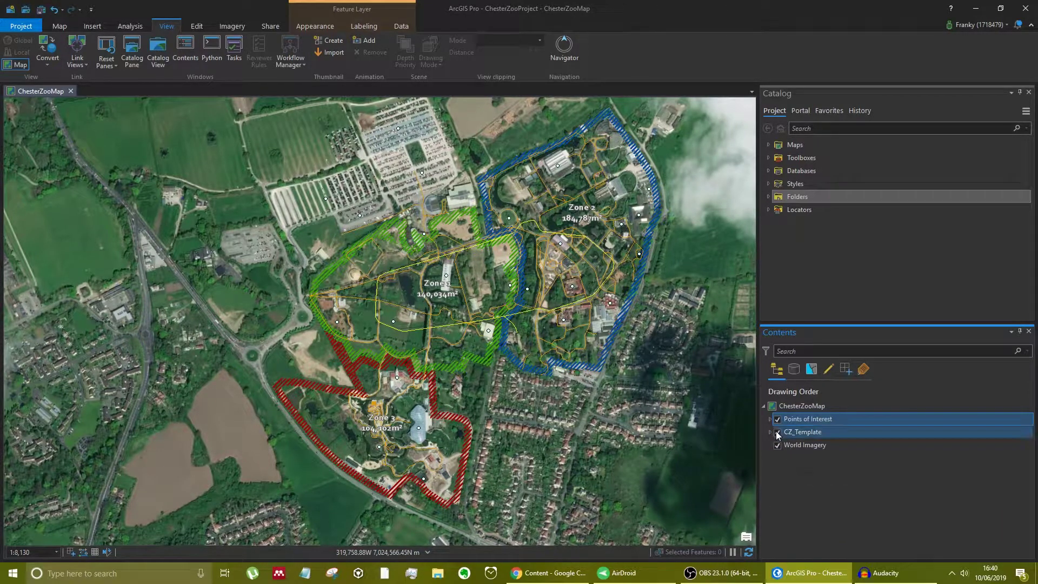
left_click(769, 420)
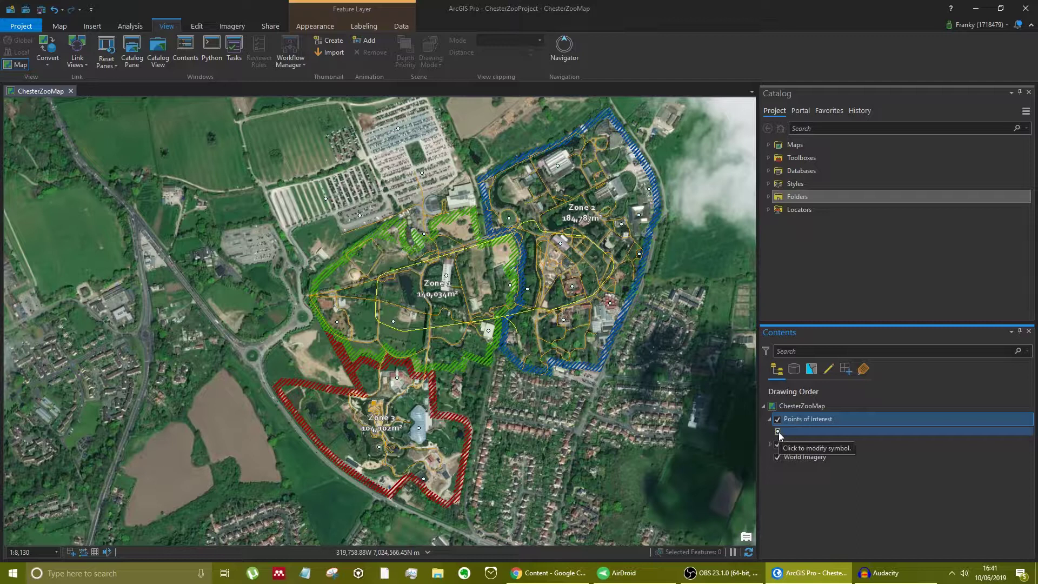
Step: Examine the Points of Interest layer's options and its point symbol gallery, including Circle 3, and close the symbology settings
left_click(777, 433)
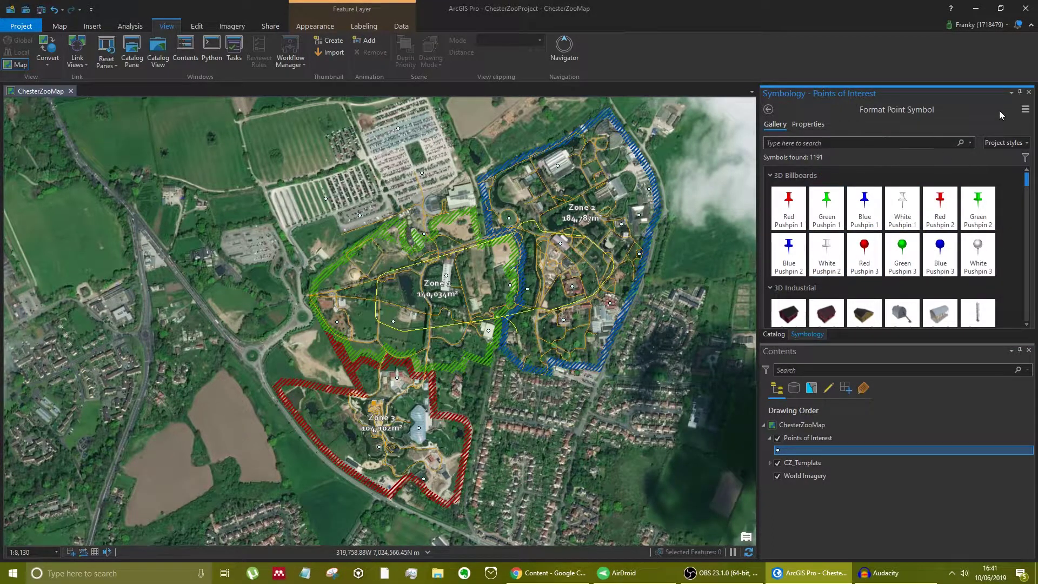
left_click(1029, 92)
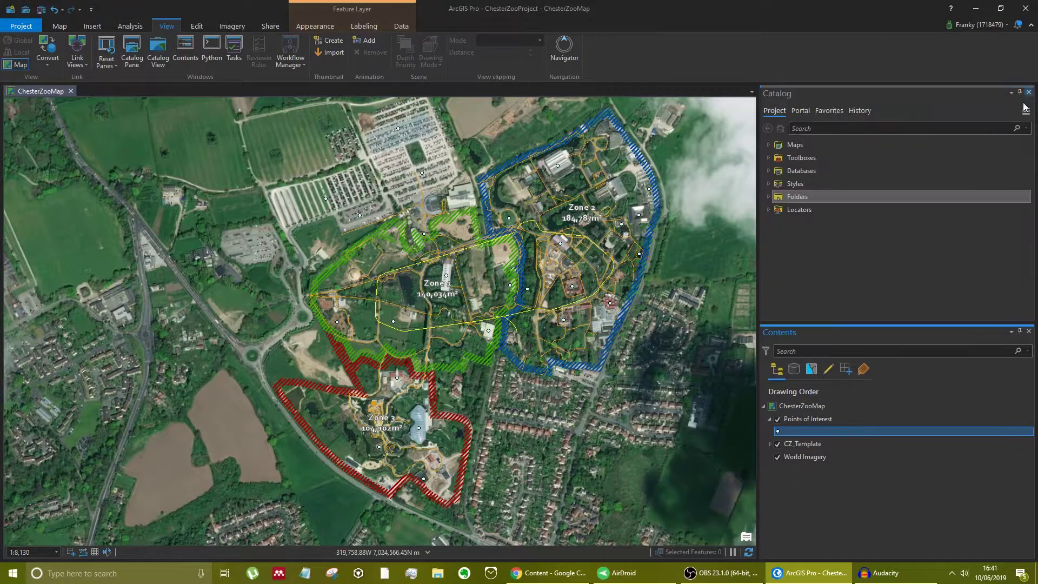
right_click(810, 420)
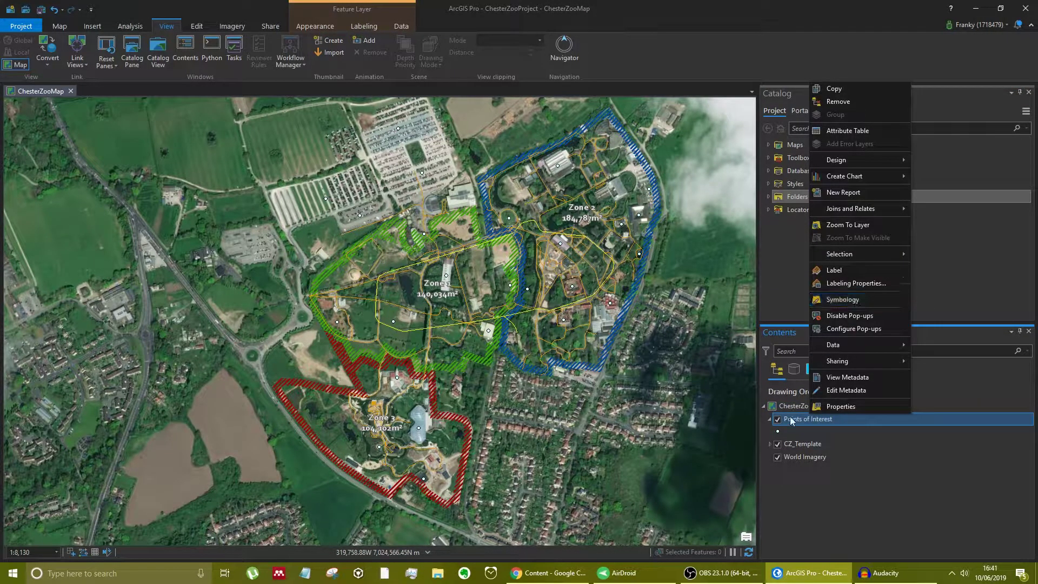
left_click(790, 425)
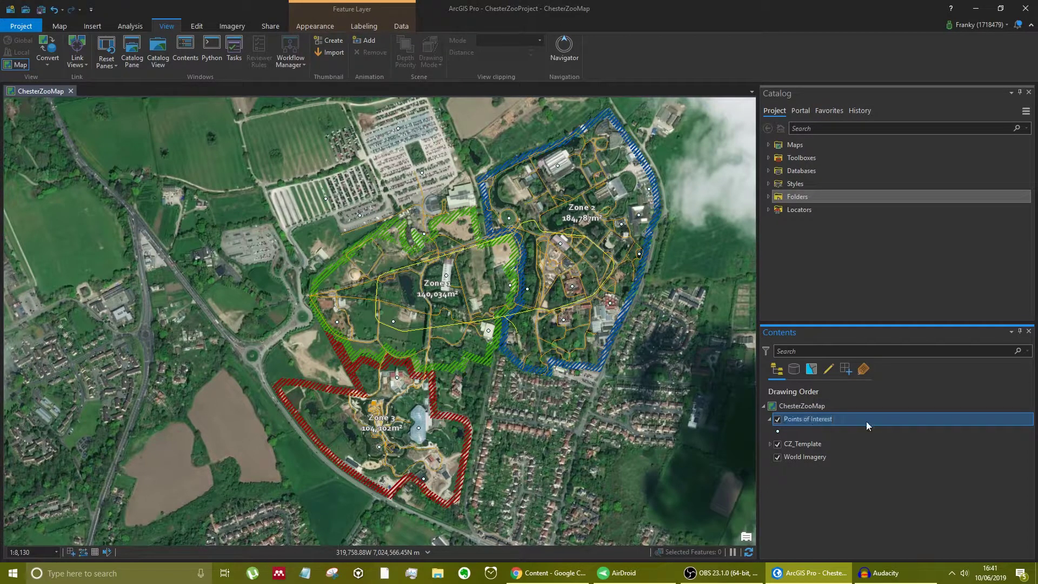
left_click(316, 28)
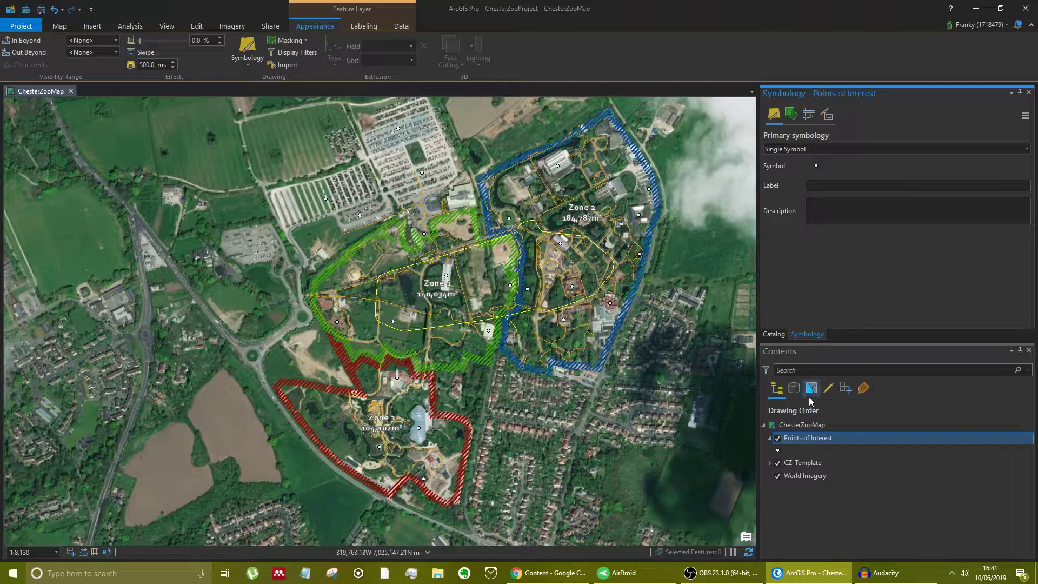
left_click(778, 451)
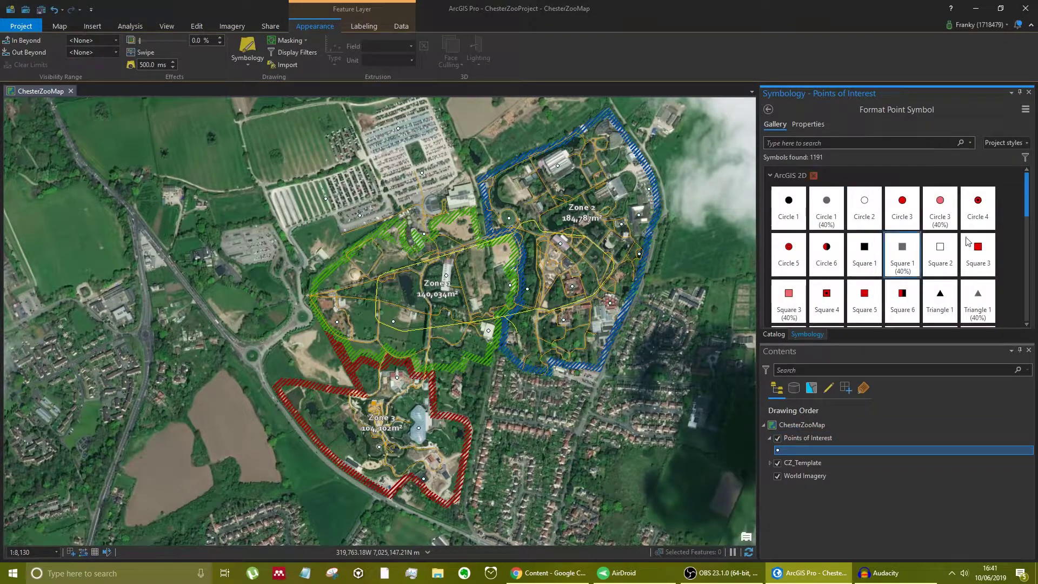
left_click(908, 226)
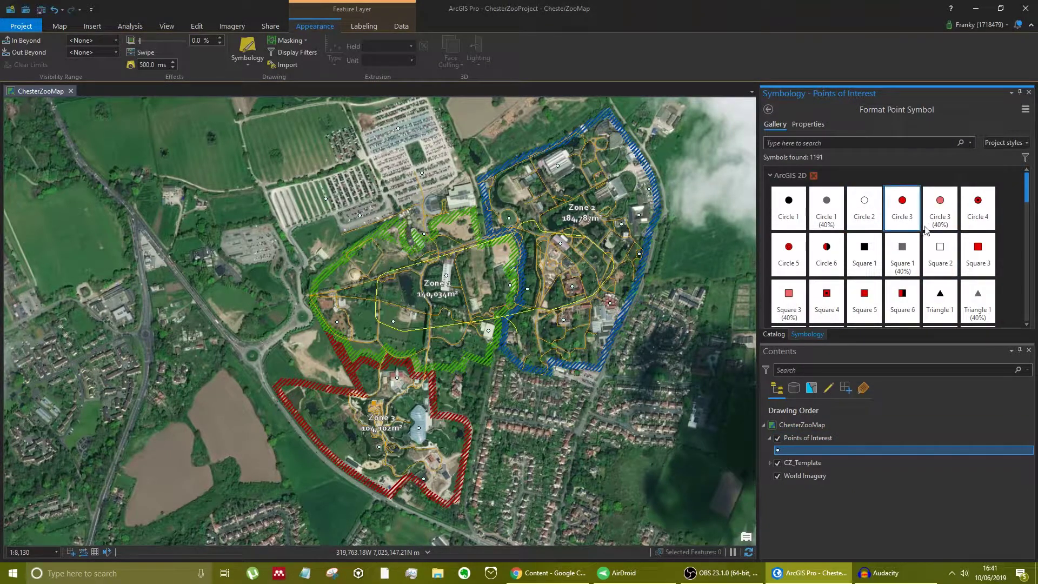
left_click(1029, 91)
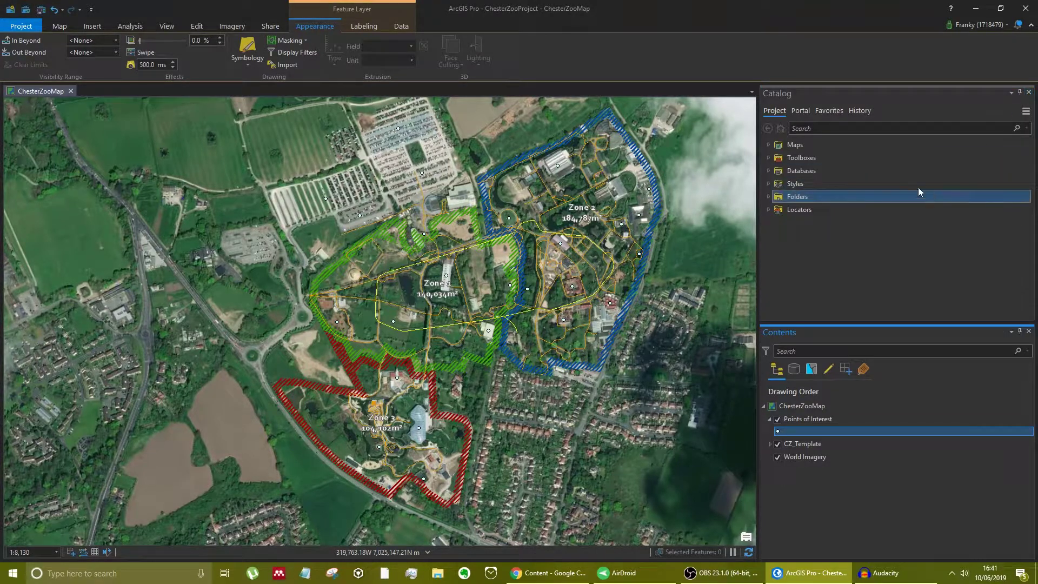
Step: Open the Points of Interest symbology and browse the point symbol gallery, including the 3D Billboards pushpins
left_click(247, 48)
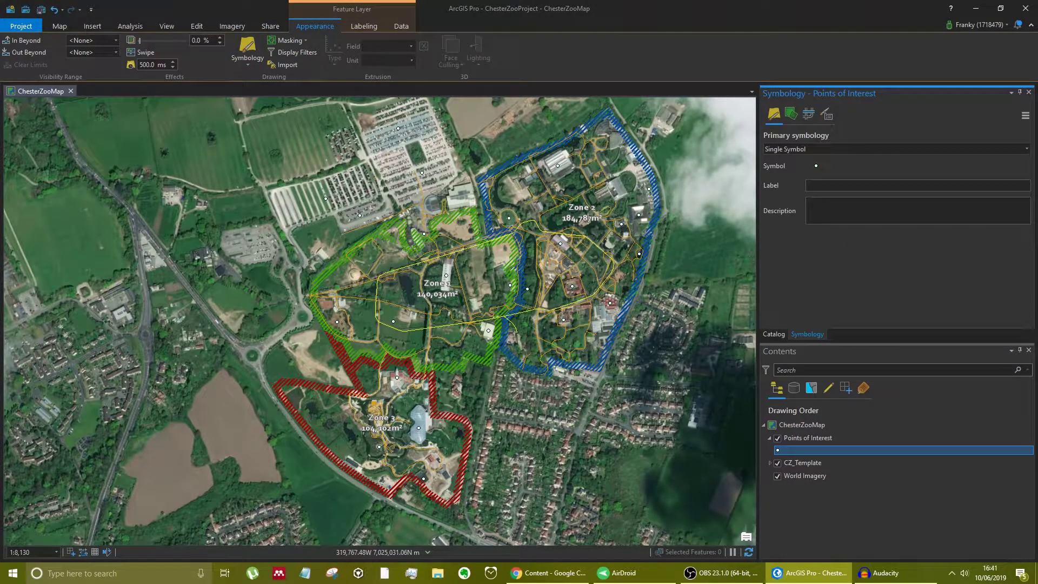
left_click(817, 167)
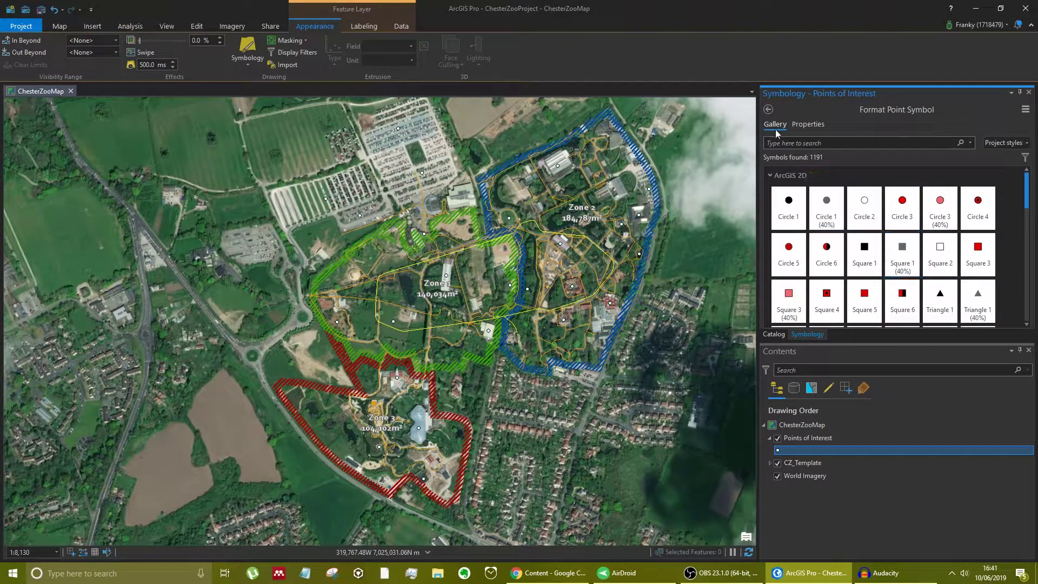
left_click(768, 110)
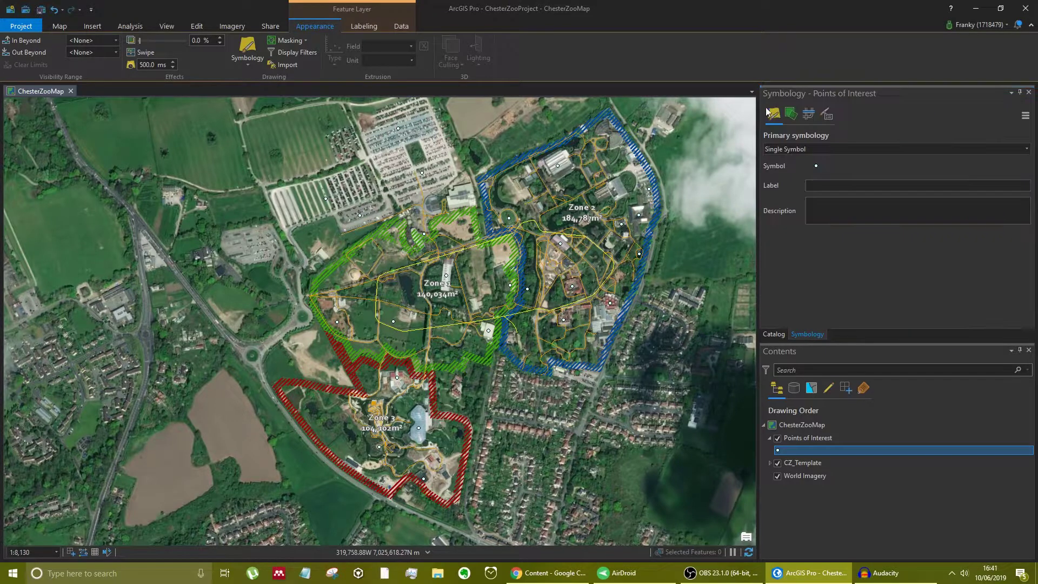
left_click(817, 166)
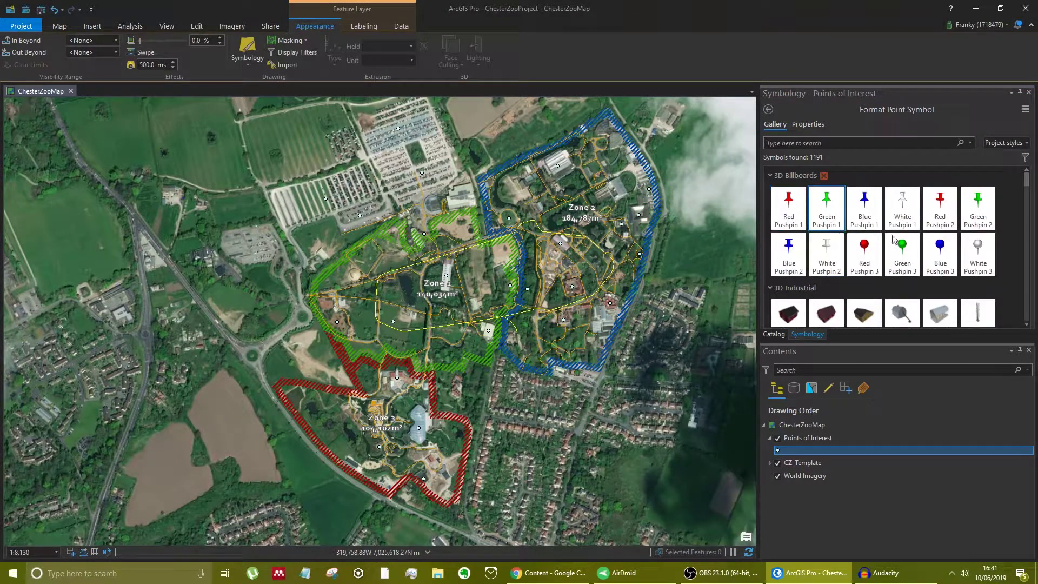
scroll(951, 250, "down", 10)
scroll(901, 212, "up", 10)
scroll(901, 212, "up", 5)
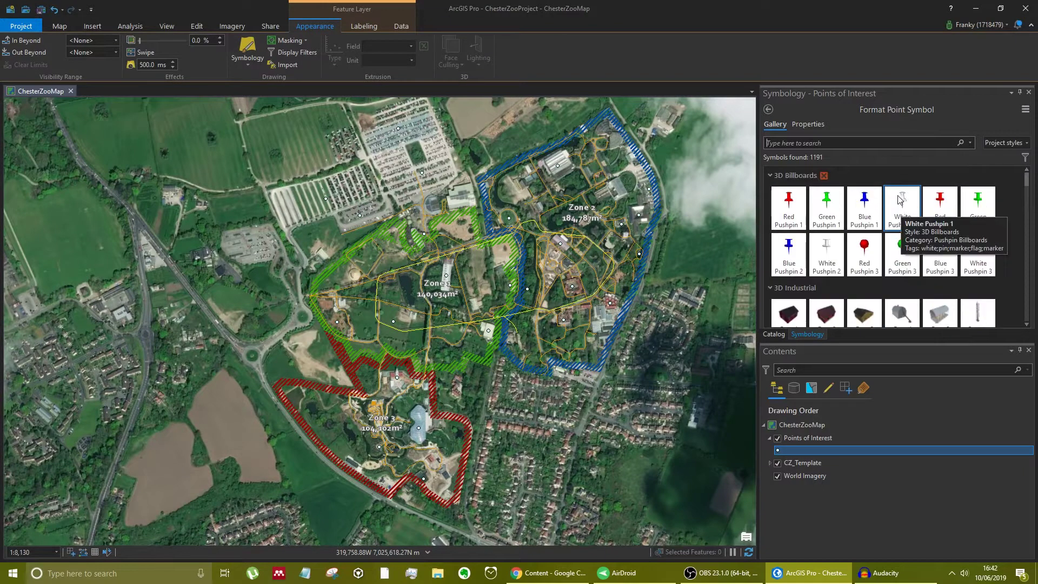
Step: Collapse the gallery's 3D groups from Billboards to Transportation, browse the 3D Vegetation - Realistic symbols, and return to the primary symbology
left_click(769, 177)
left_click(770, 190)
left_click(769, 204)
left_click(770, 219)
left_click(771, 233)
scroll(776, 227, "down", 1)
scroll(776, 227, "down", 5)
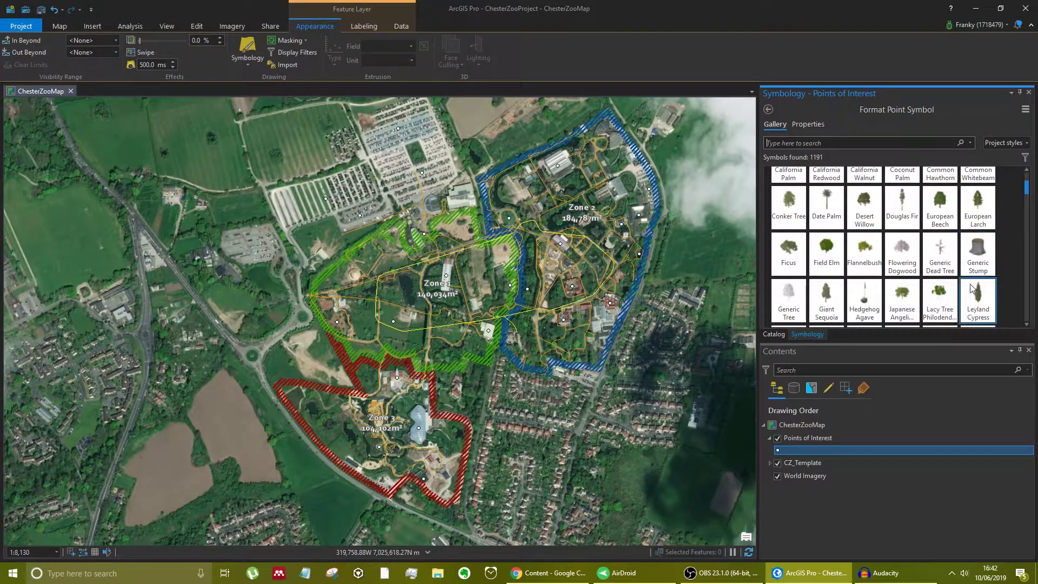
scroll(820, 188, "up", 5)
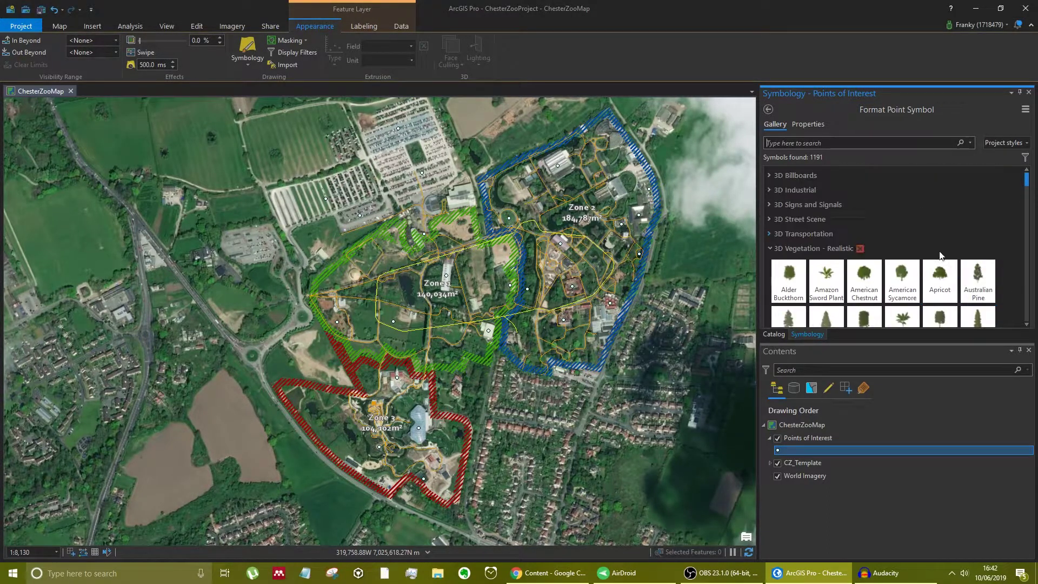
left_click(768, 109)
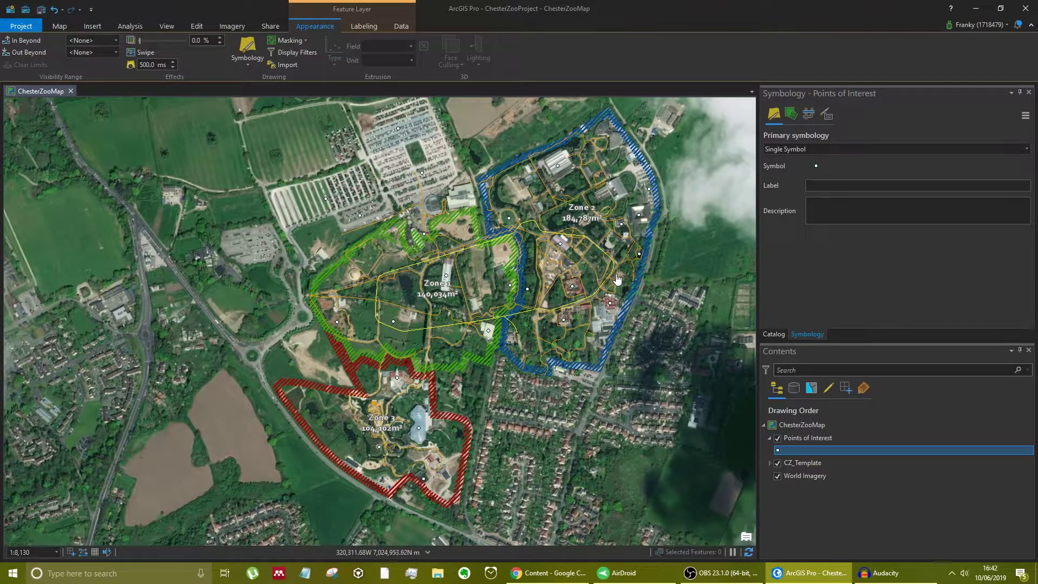
Step: Symbolize Points of Interest by Unique Values using the Type field
left_click(1027, 149)
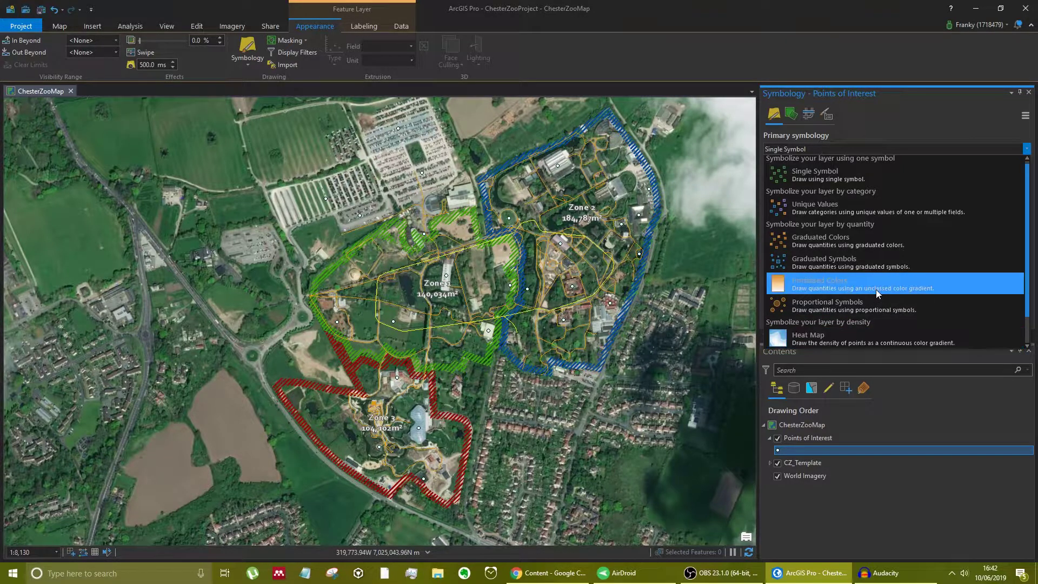
left_click(830, 211)
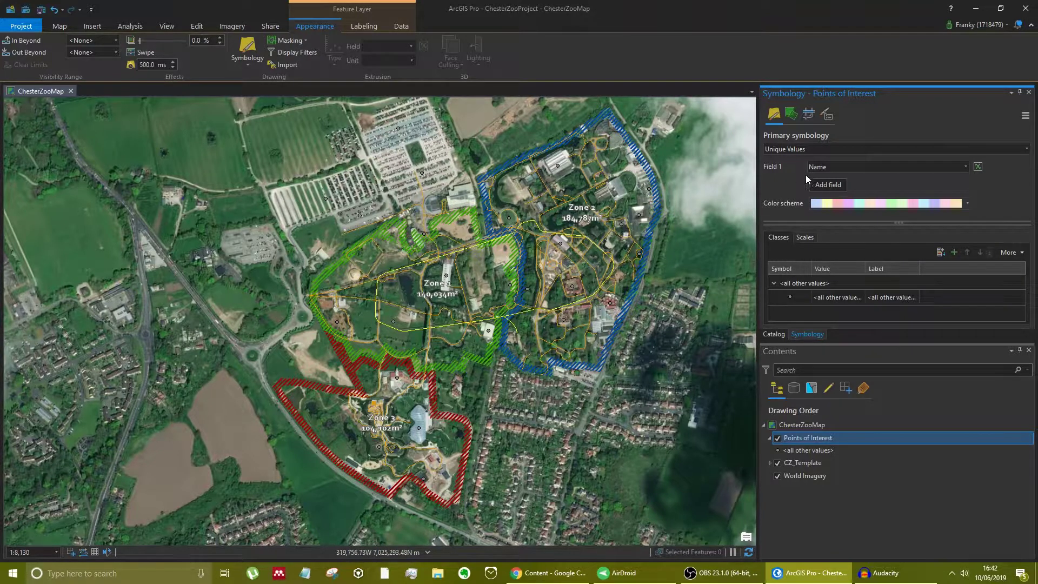
left_click(966, 166)
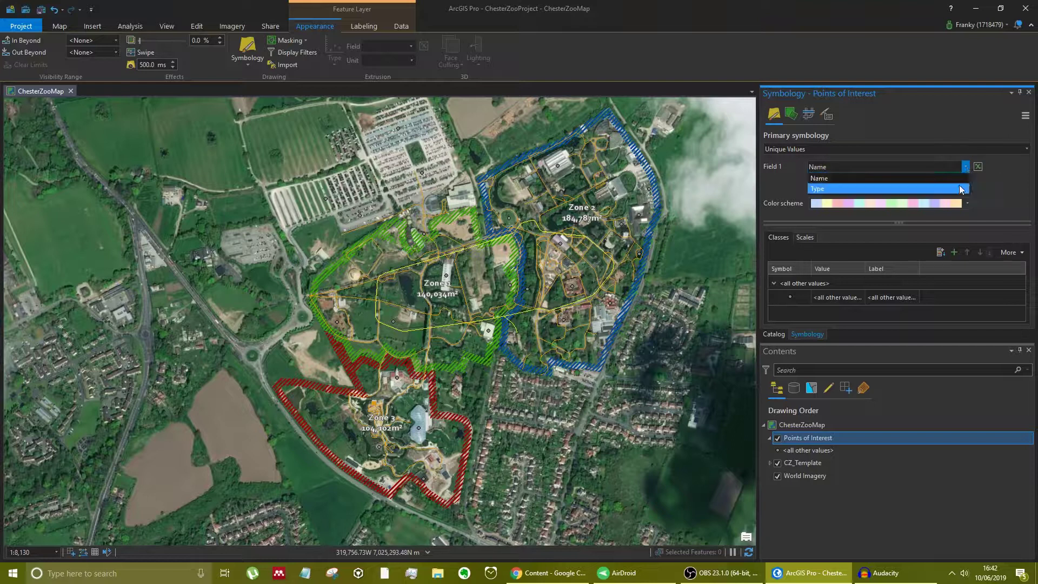
left_click(959, 185)
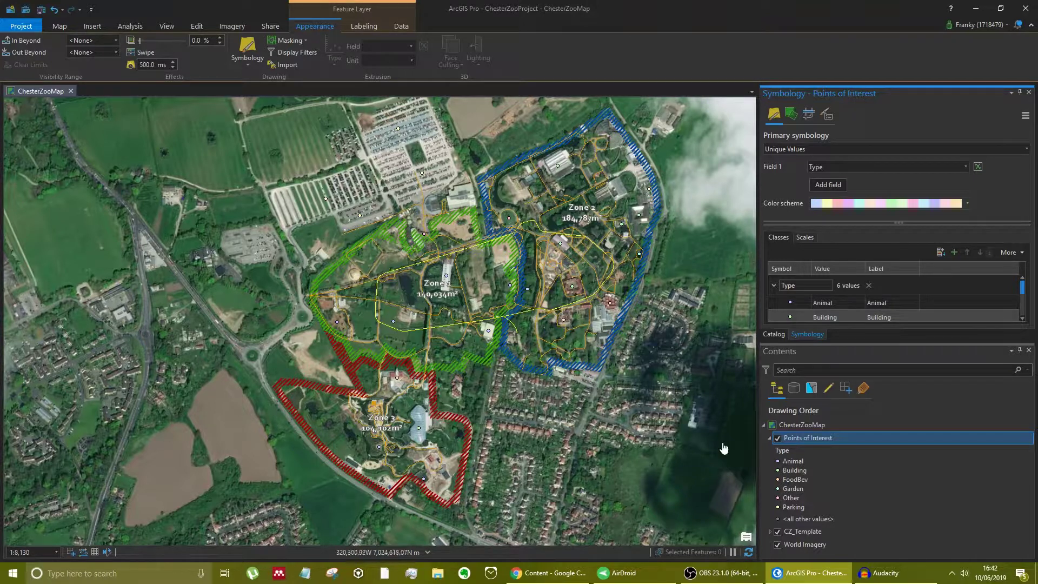
Step: Examine the Type values in the Points of Interest attribute table and close the table
right_click(819, 440)
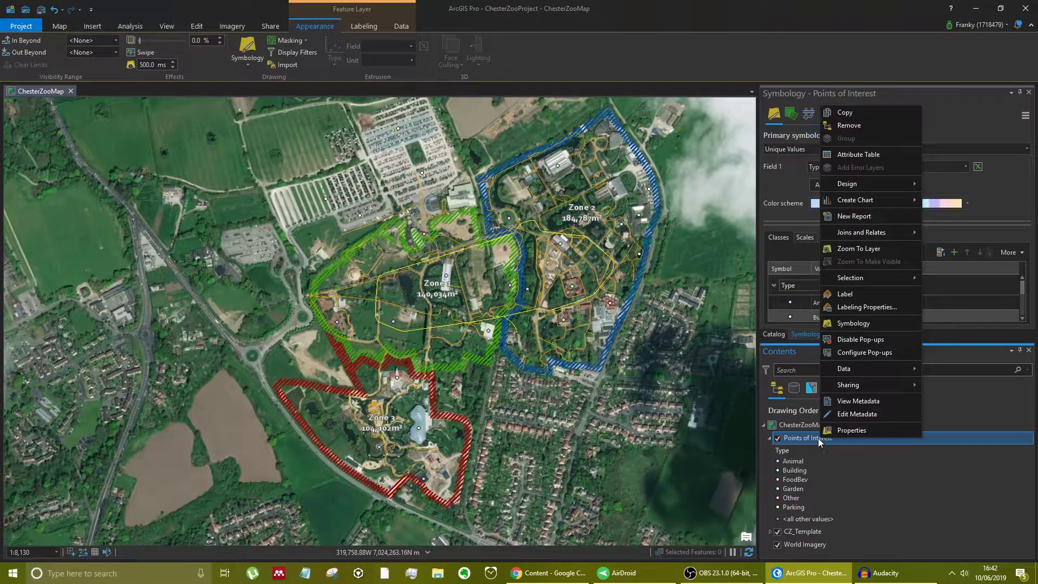
left_click(876, 155)
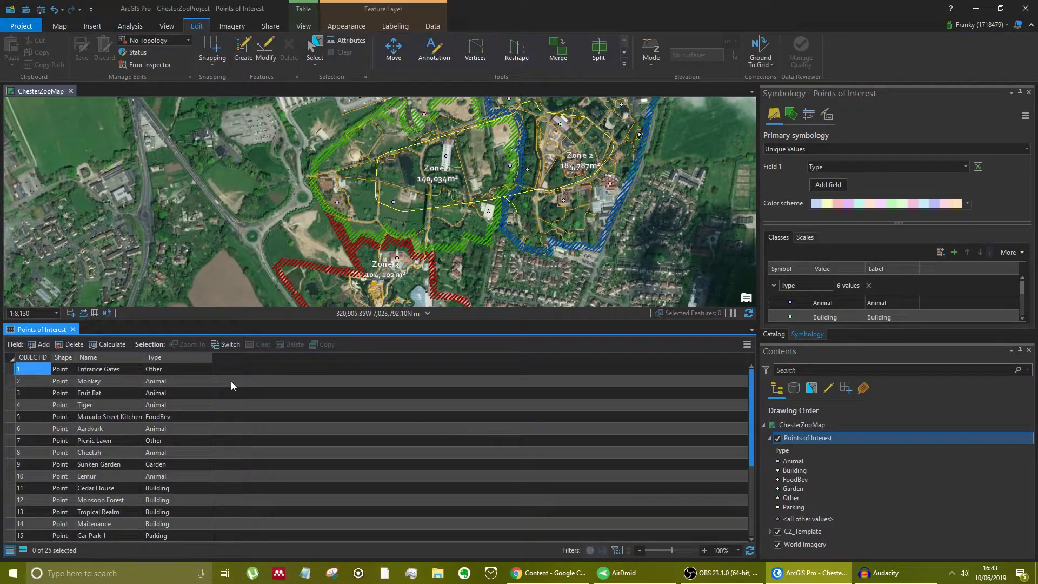
left_click(173, 368)
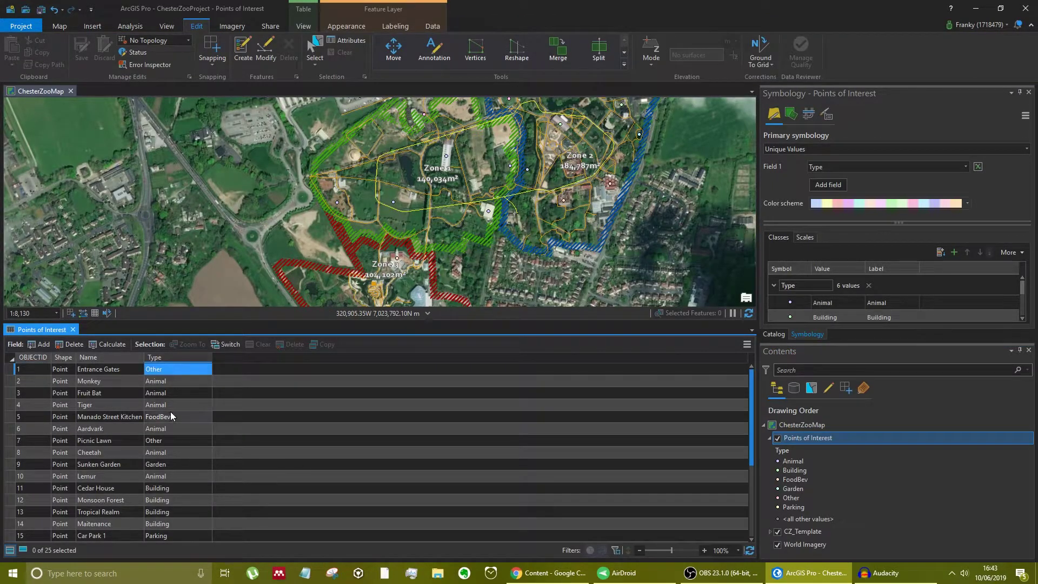
scroll(171, 432, "down", 4)
scroll(171, 468, "up", 4)
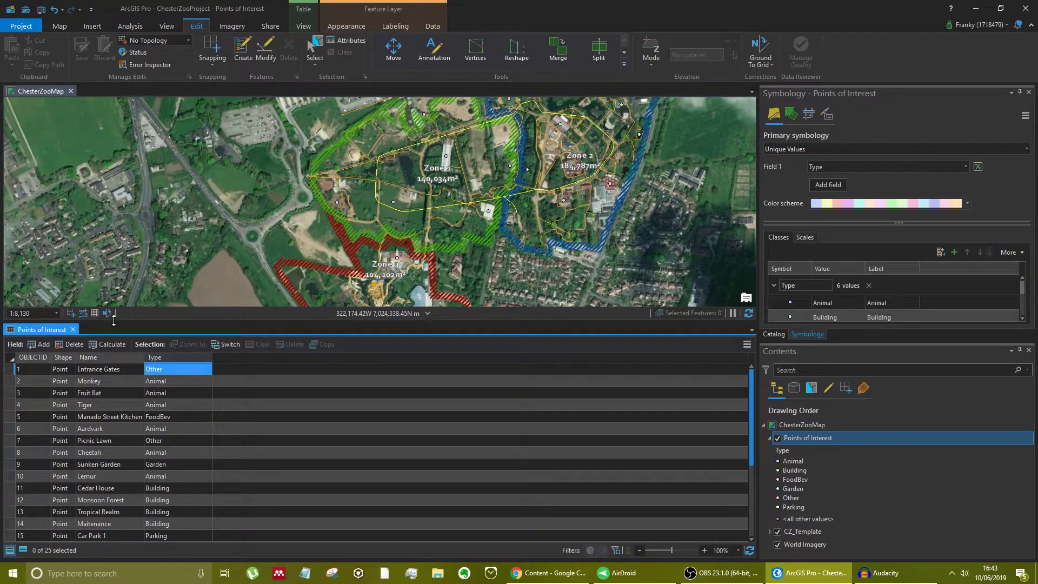
left_click(72, 330)
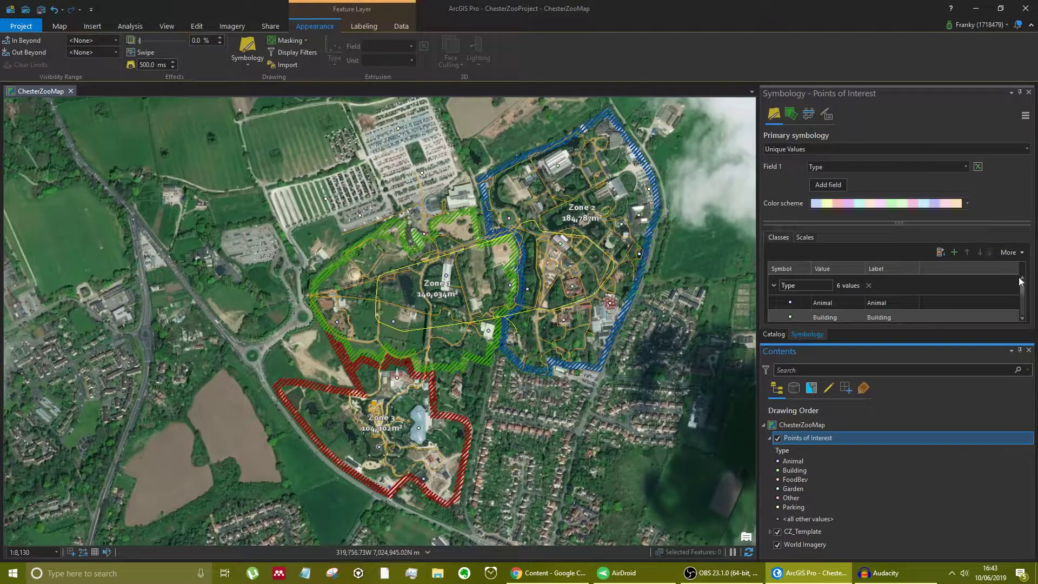
Step: Enlarge the symbology pane to show every Type class and apply the paired light and dark blue, green and red color scheme
left_click_drag(915, 341, 914, 473)
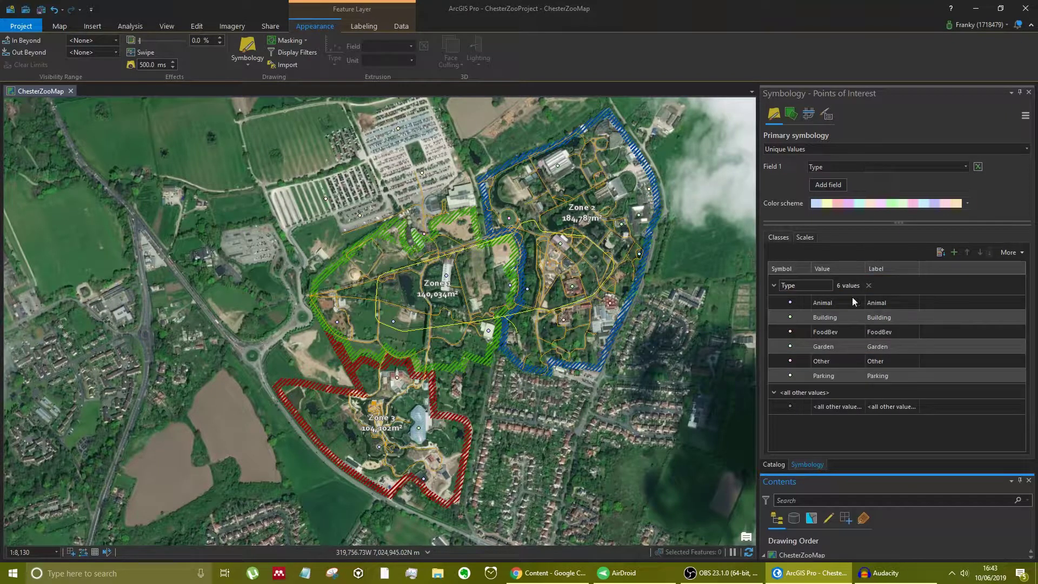
left_click(831, 303)
left_click(825, 318)
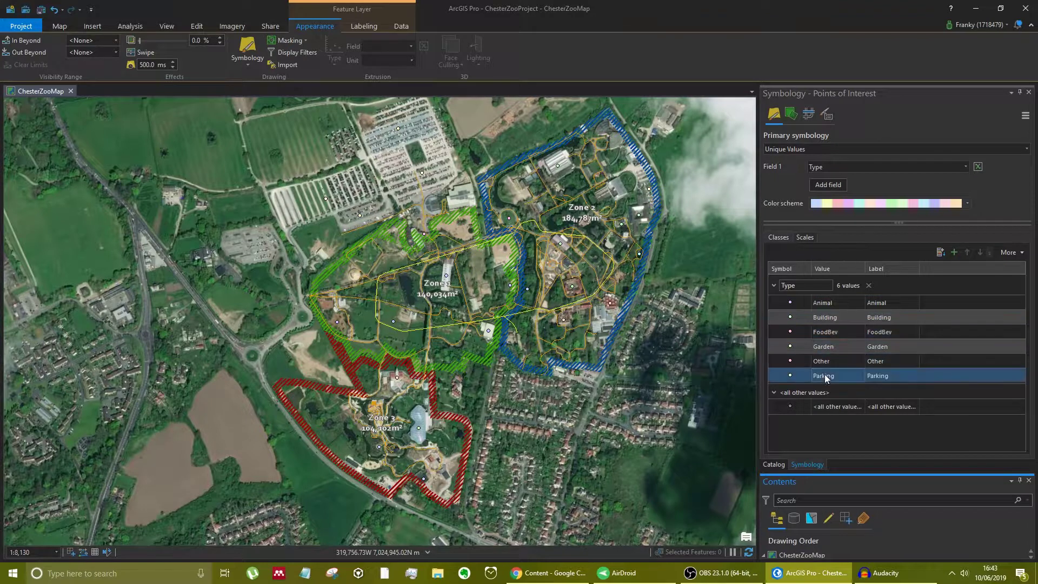
left_click(966, 204)
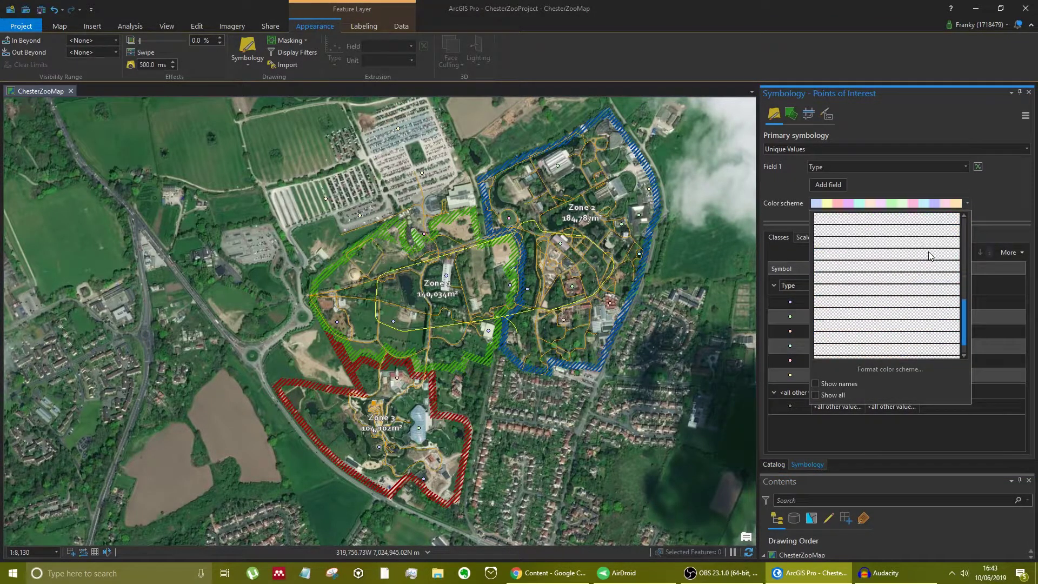
left_click(923, 277)
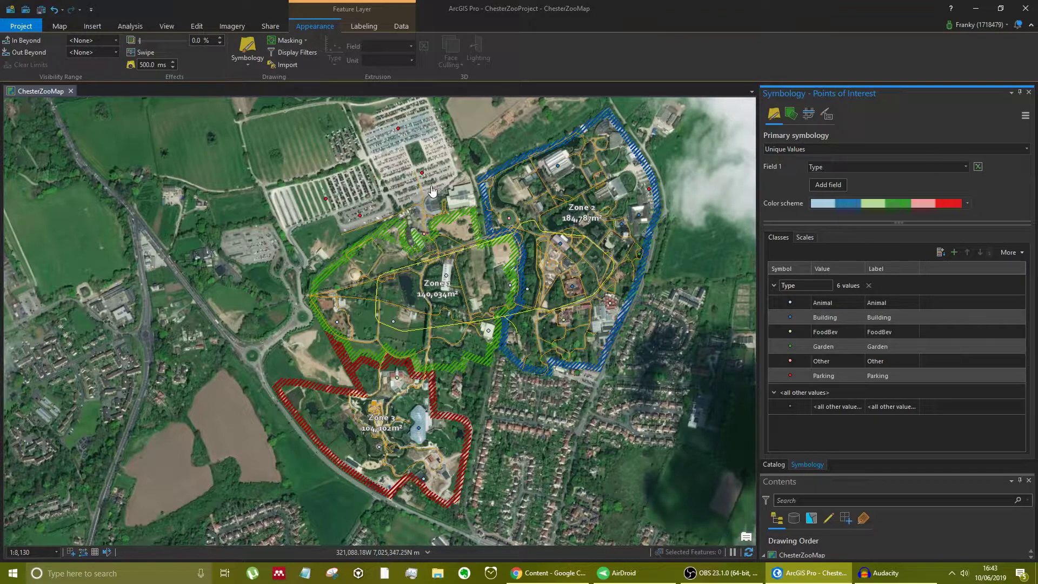
Step: Try symbolizing Points of Interest by the Name field, look through its classes, and switch back to the Type field
left_click(822, 317)
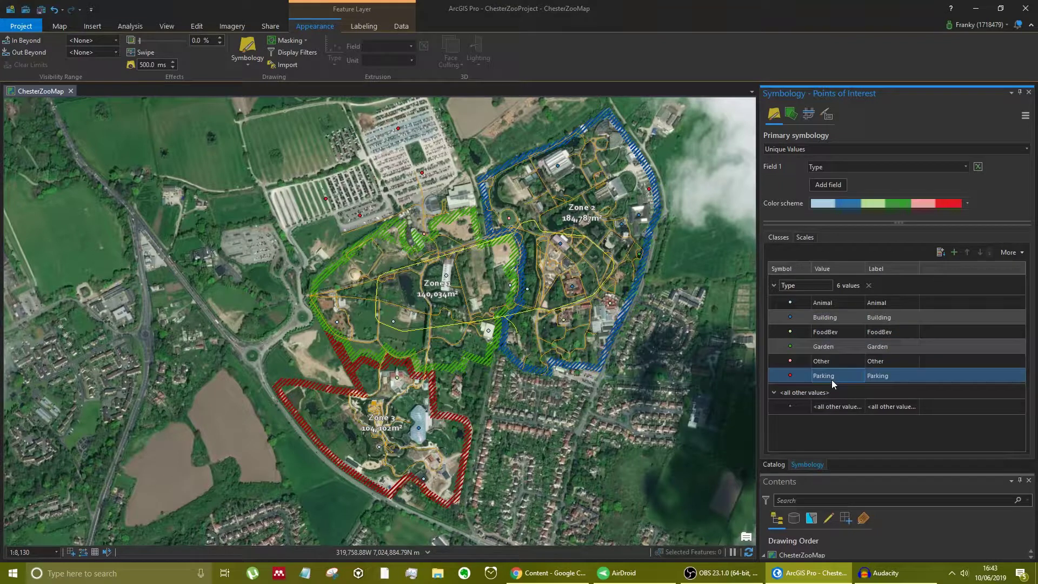
left_click(964, 168)
left_click(919, 181)
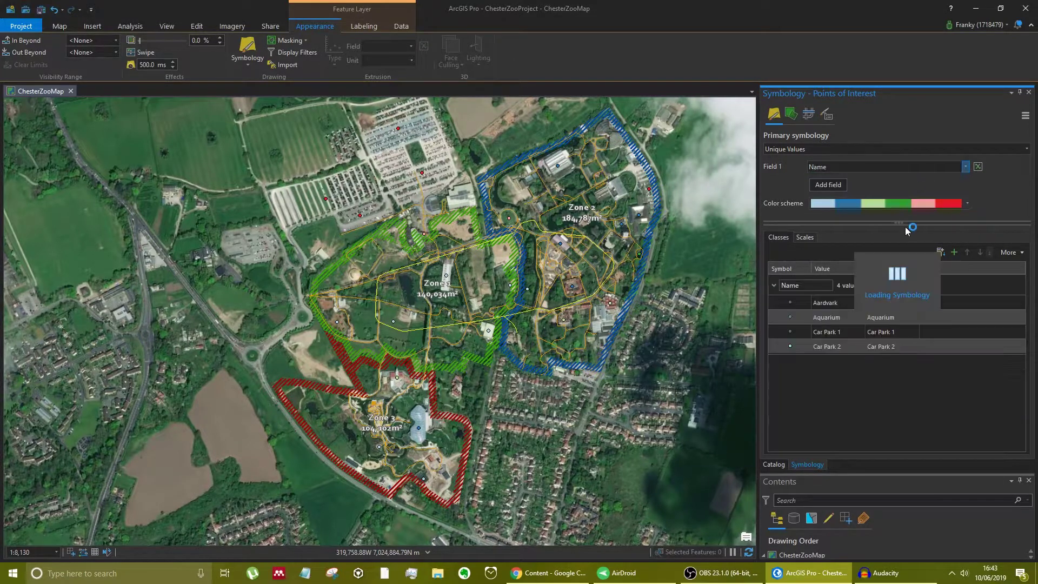
left_click(853, 332)
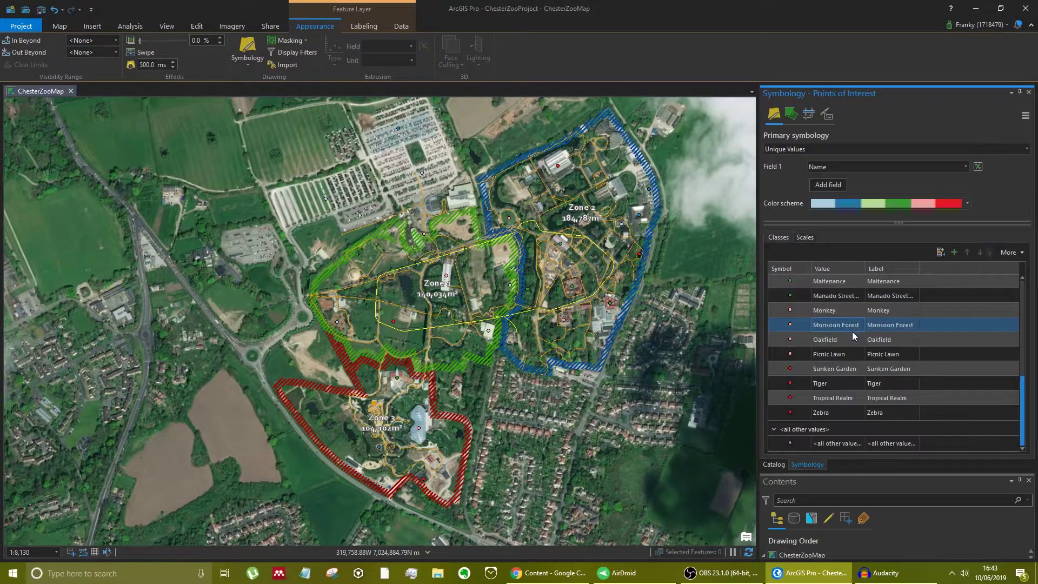
left_click(843, 400)
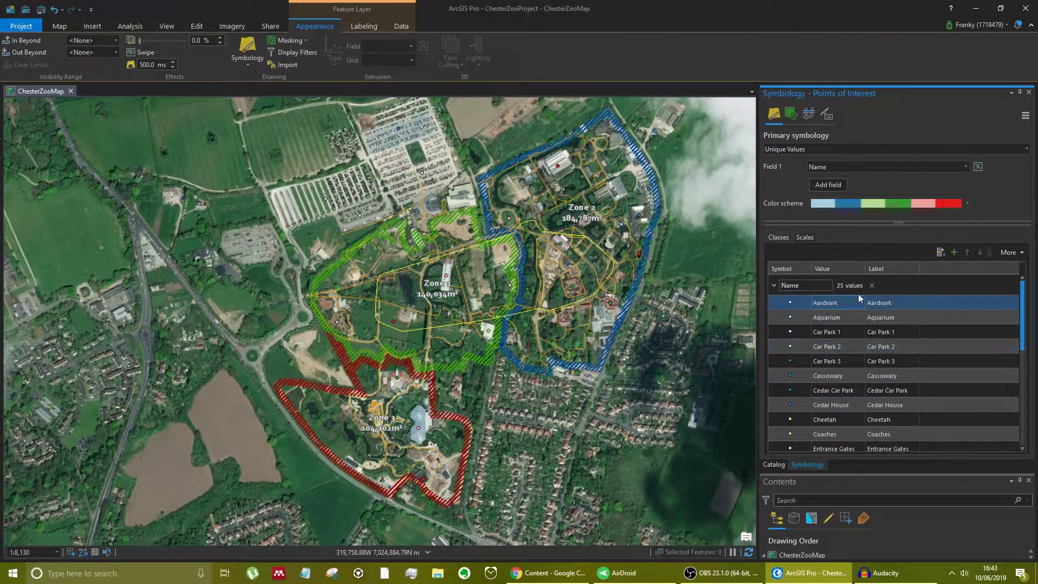
left_click(962, 164)
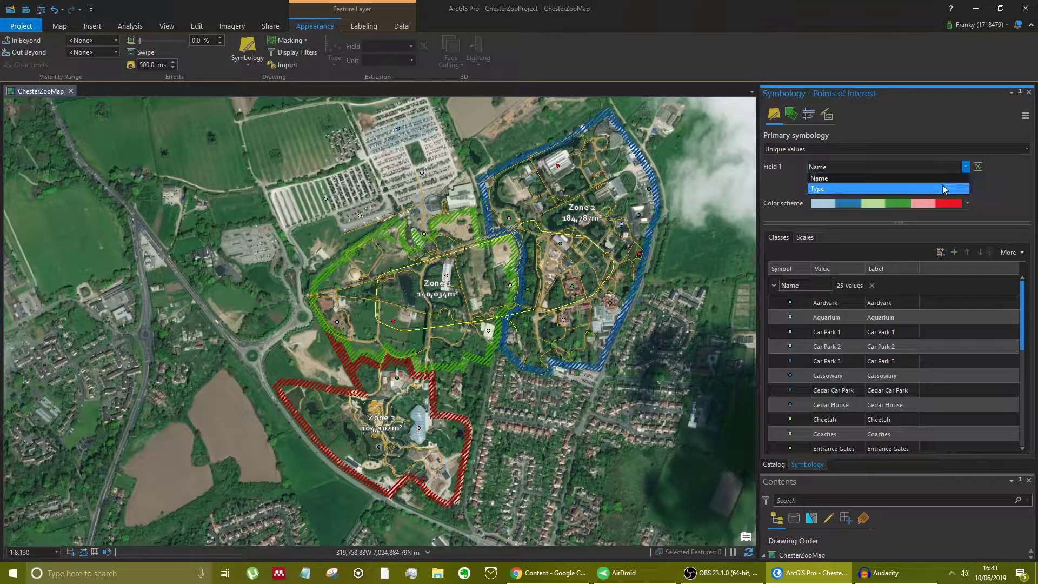
left_click(942, 185)
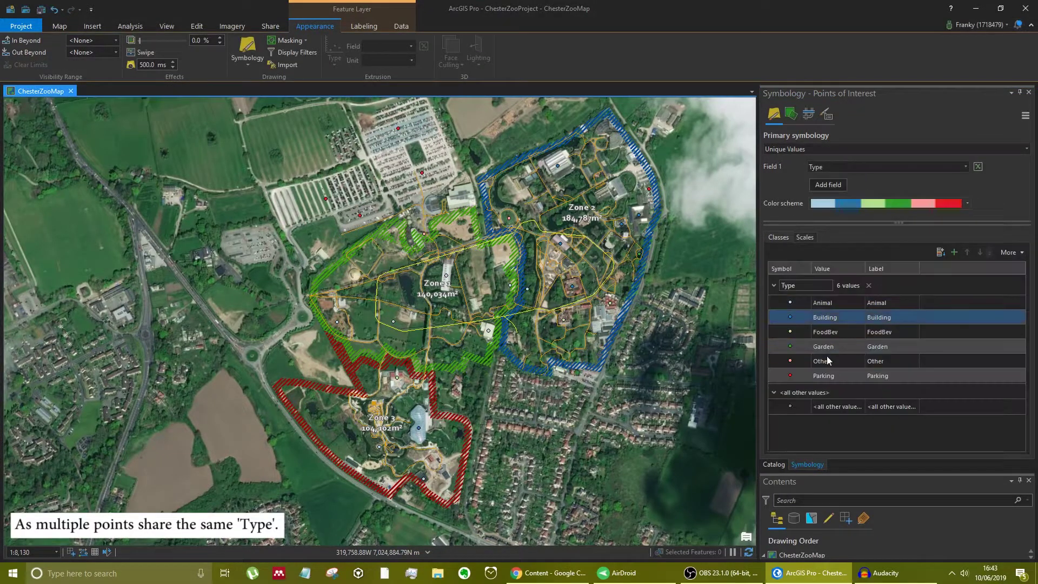
left_click(880, 411)
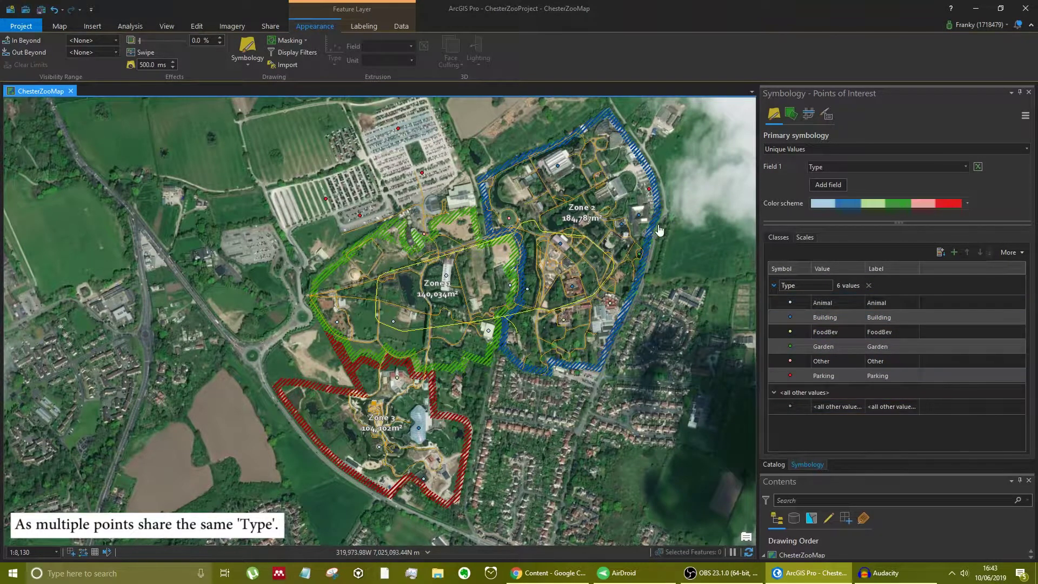
Step: Close the symbology settings and enlarge the Contents pane to show all Points of Interest classes
left_click(1030, 95)
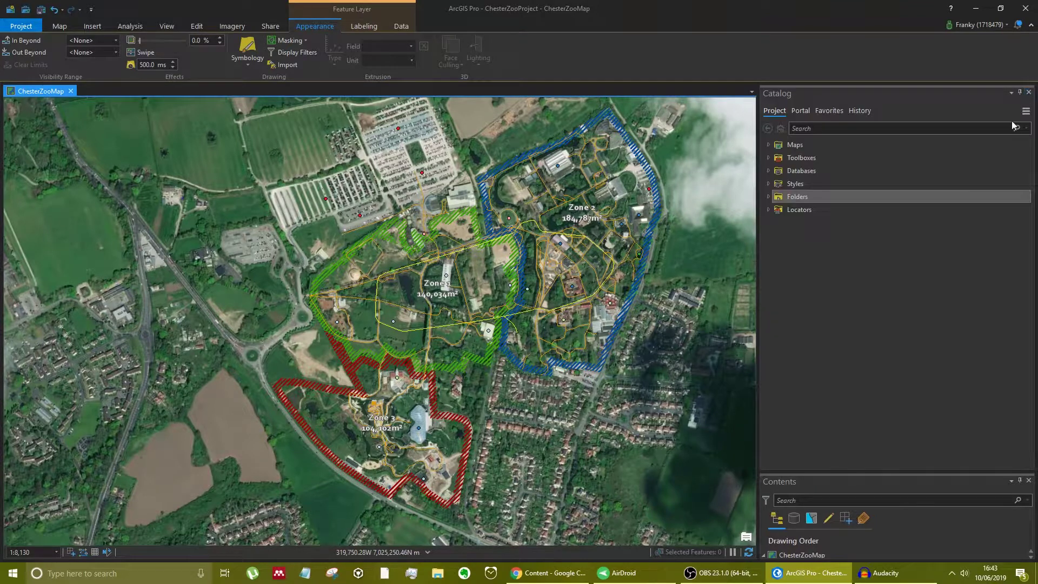
left_click(196, 26)
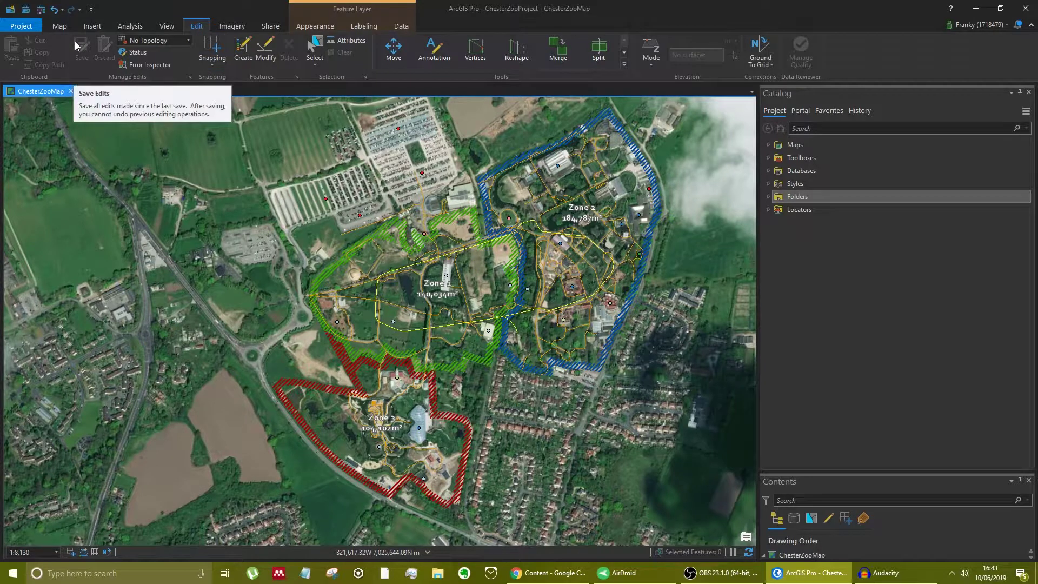
left_click(301, 28)
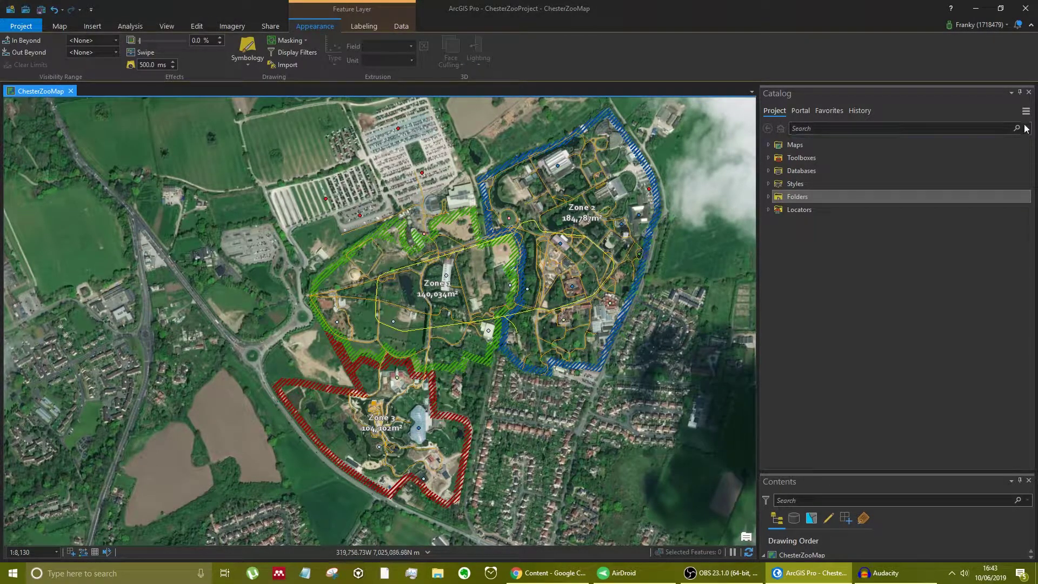
left_click_drag(935, 475, 950, 303)
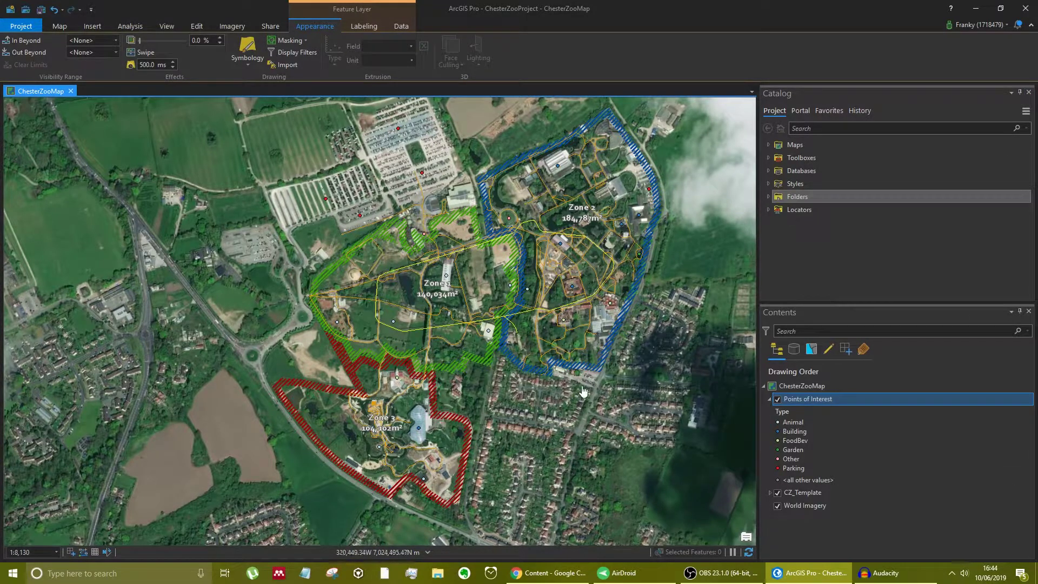
Step: Select the Garden class in Contents and show the sharing and export options for the map
key("Down")
key("Down")
key("Down")
key("Down")
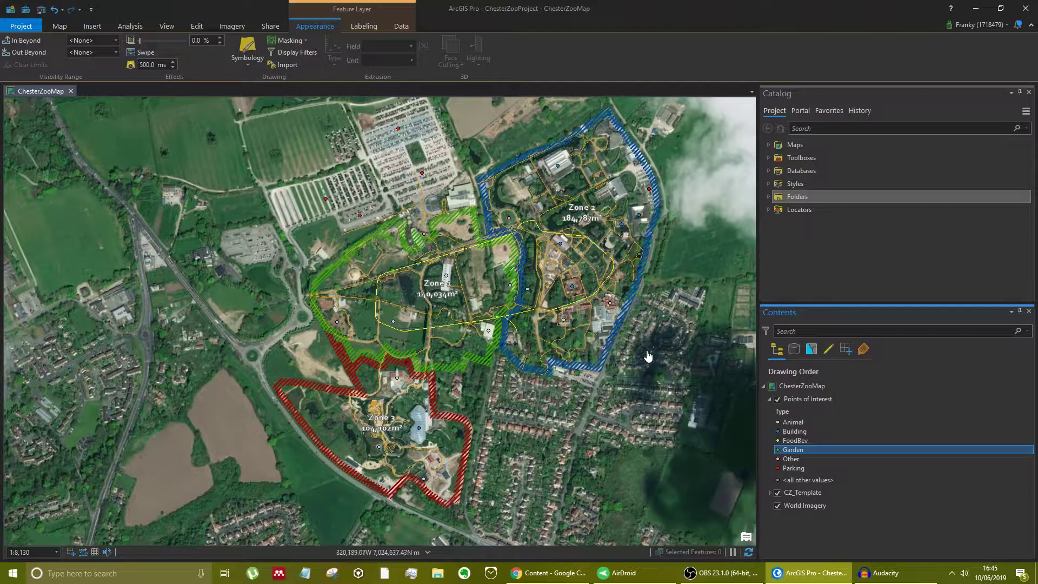
left_click(500, 168)
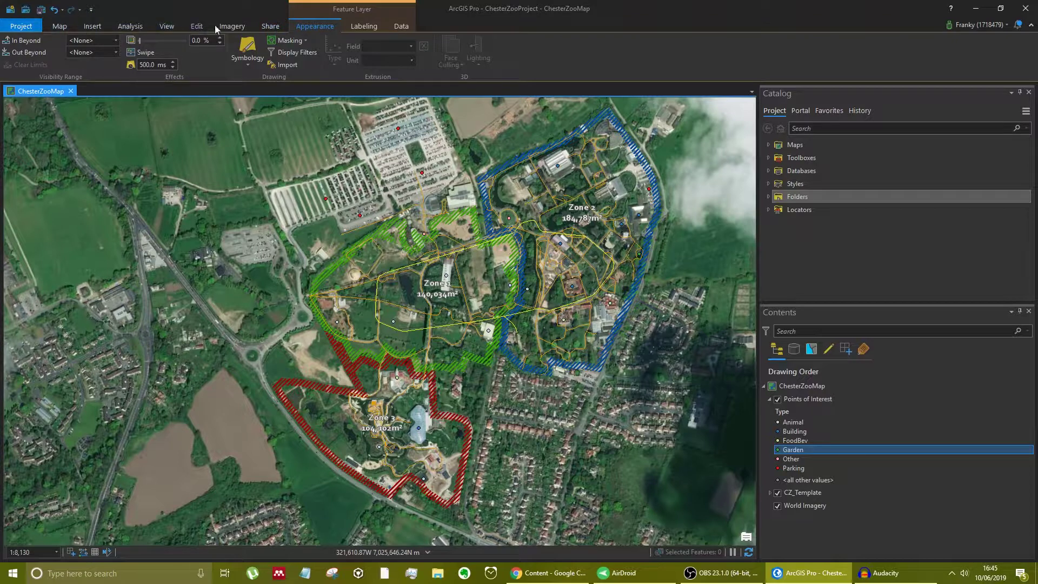
left_click(269, 29)
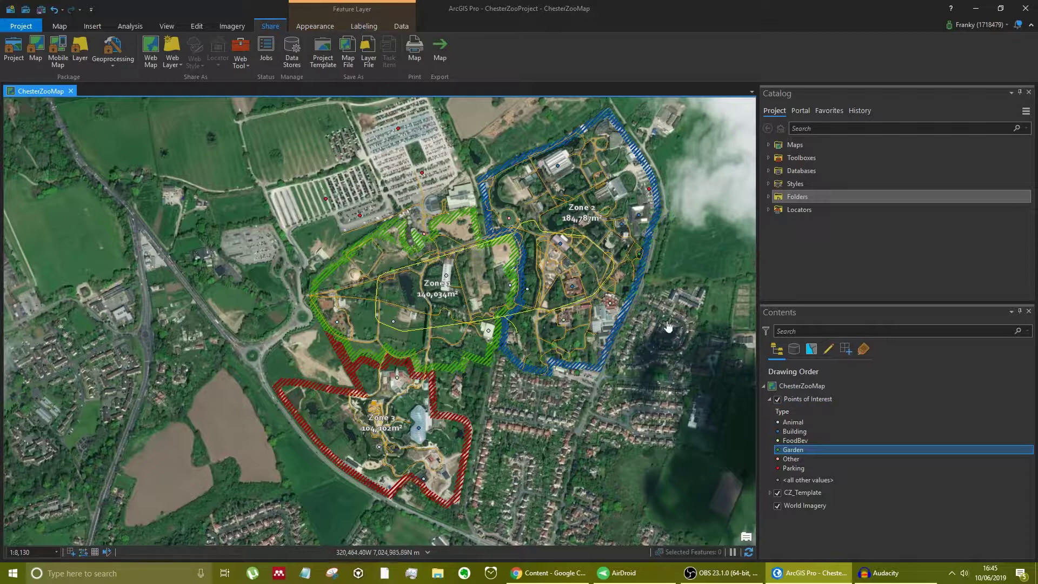
Step: Select ChesterZooMap in Contents, collapse the Points of Interest layer, and list the project's databases
left_click(796, 387)
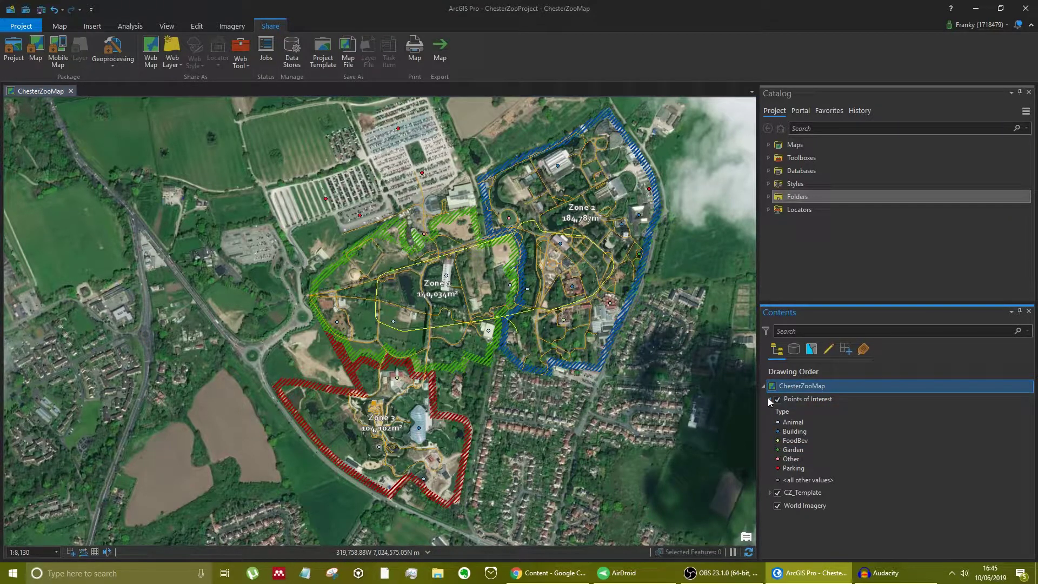
left_click(770, 399)
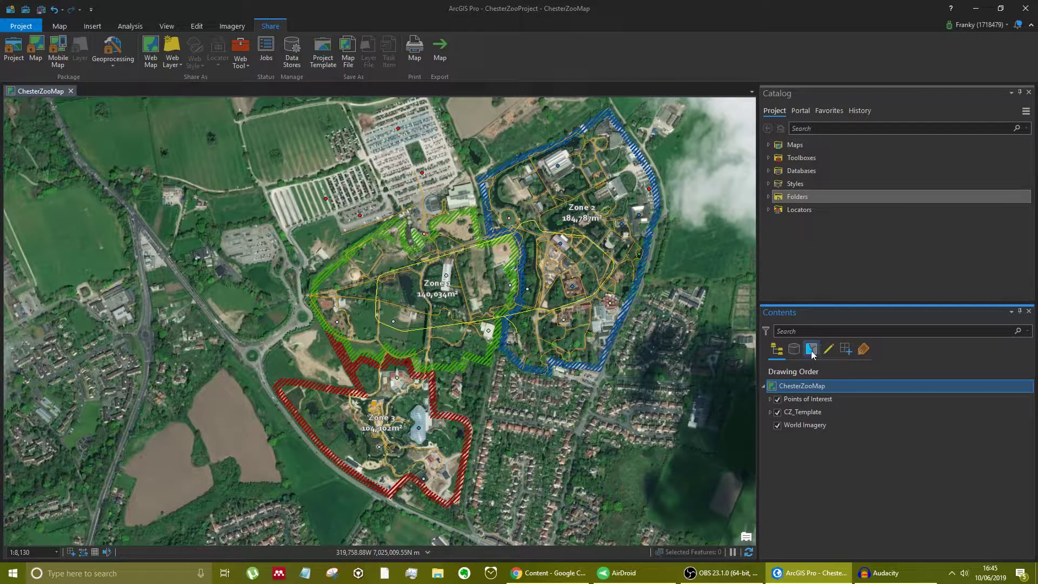
left_click(769, 171)
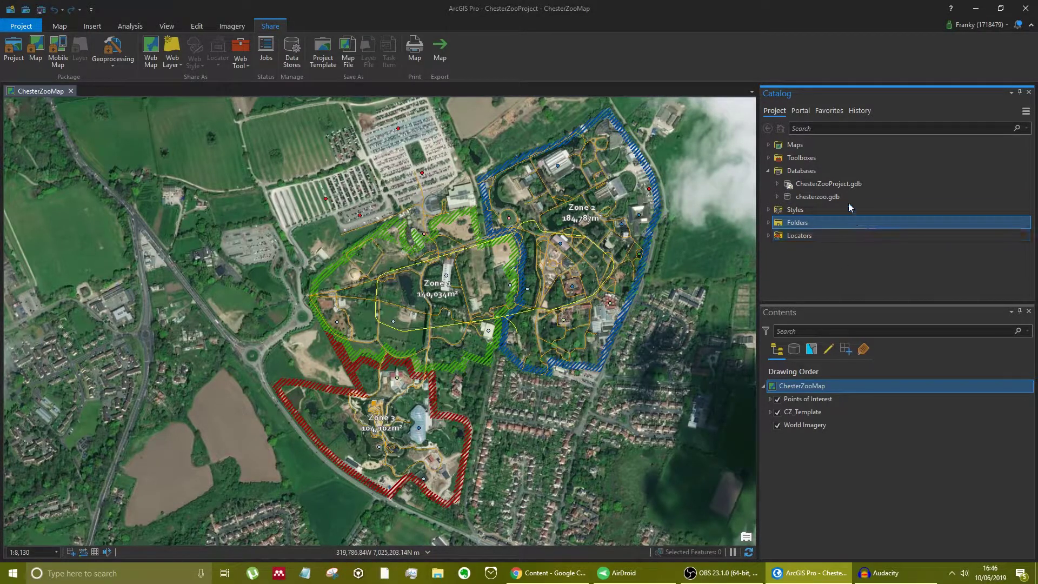
mouse_move(788, 185)
mouse_move(874, 178)
Step: Start sharing the map as a web map named CZWebMap, with the summary TEST and the tag Demo
left_click(149, 51)
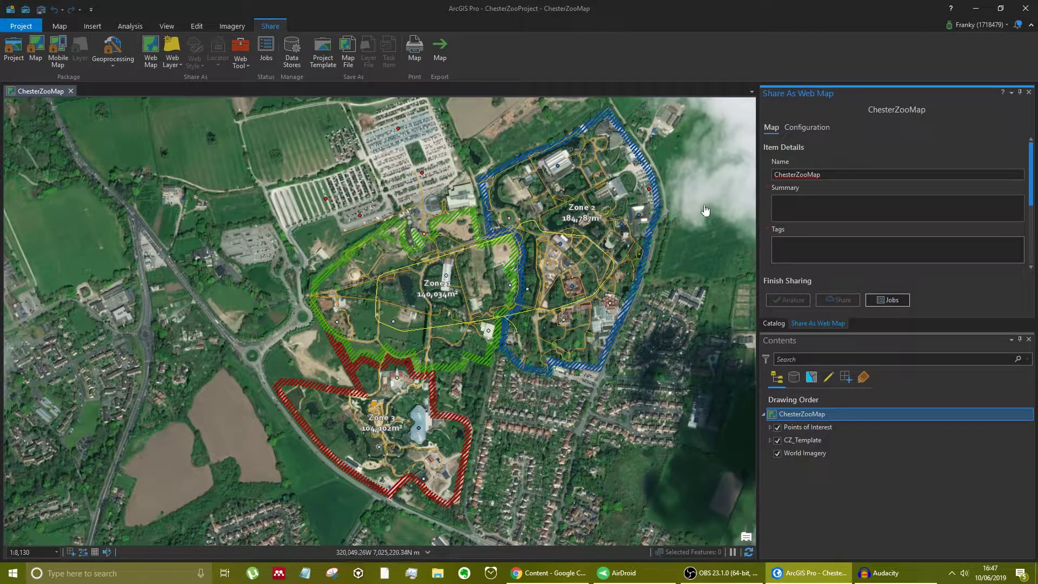
double_click(789, 174)
type("CZWebMap")
scroll(838, 209, "down", 2)
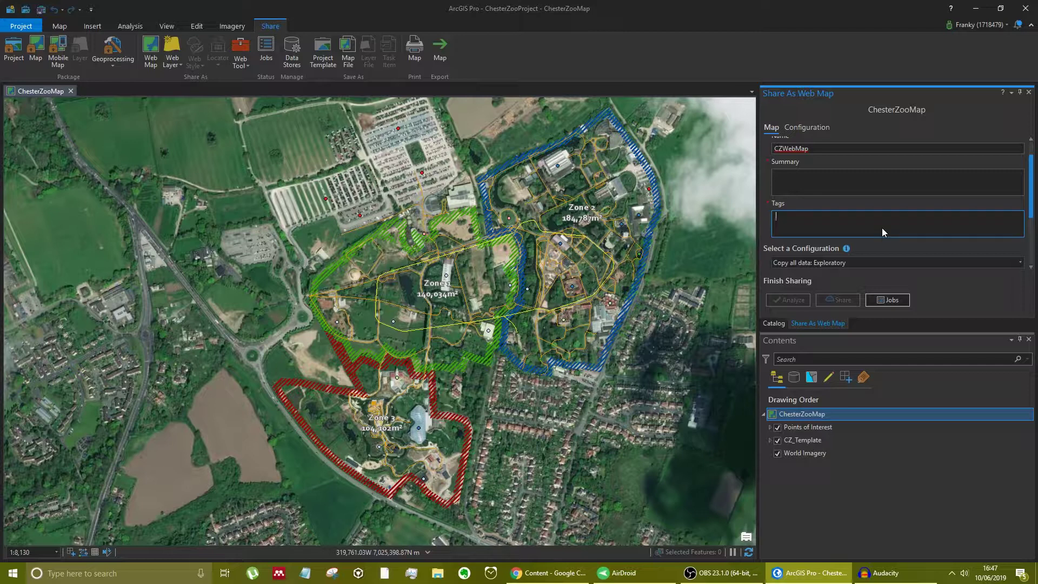
left_click(876, 185)
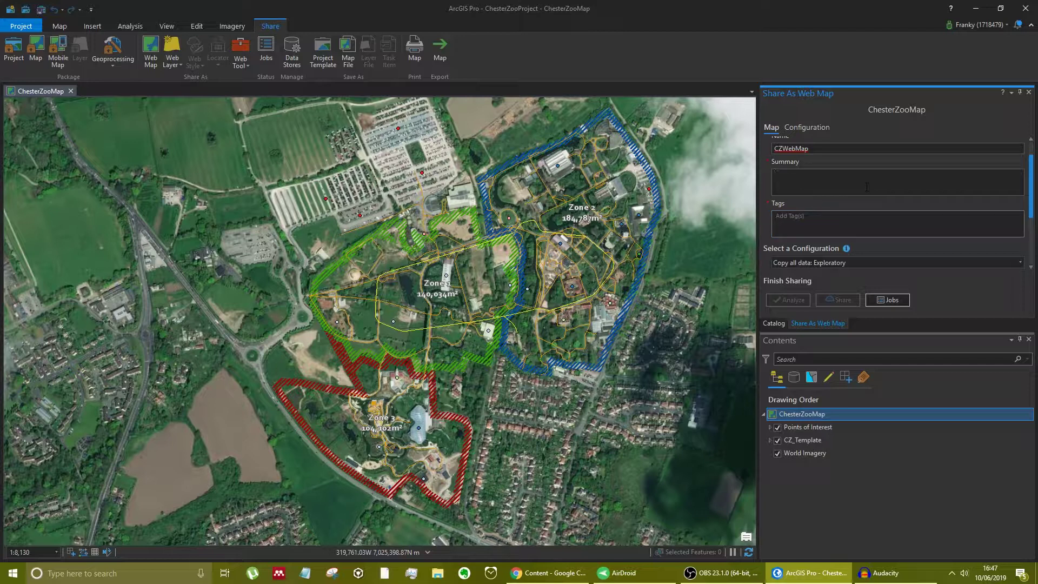
left_click(893, 236)
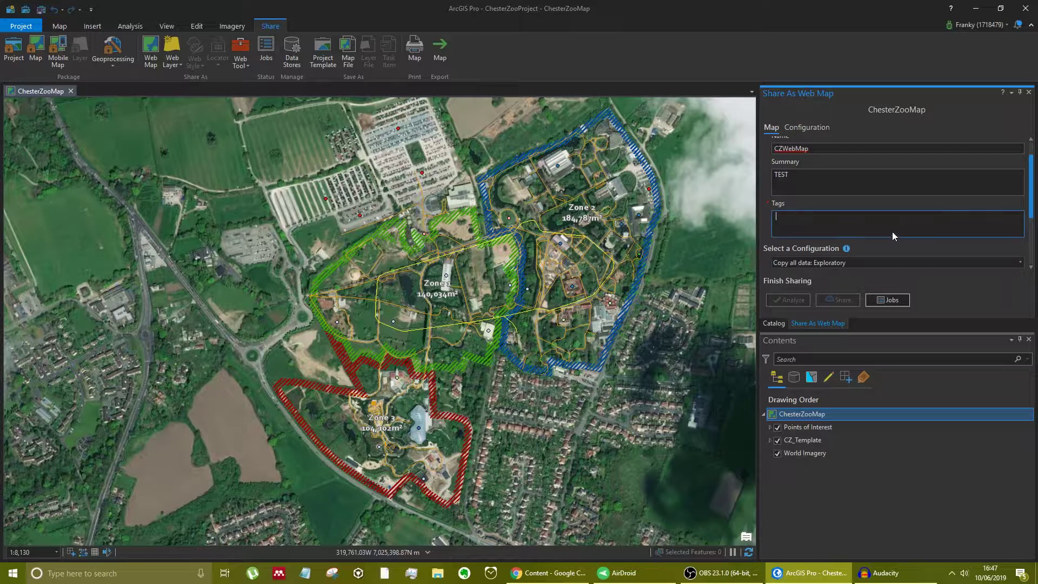
type("De")
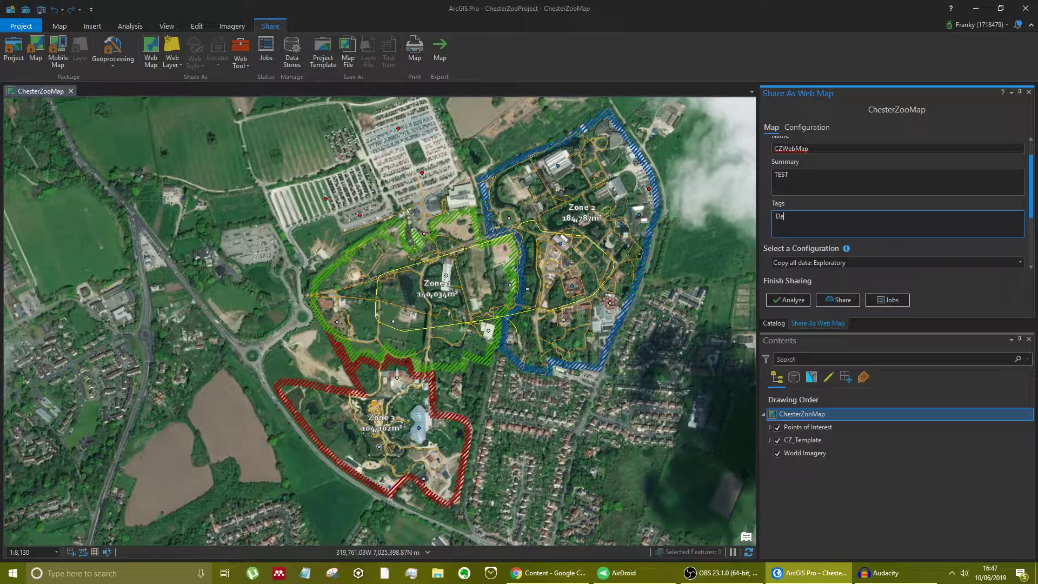
key("Return")
Step: Set the web map's configuration to Copy all data: Editable
scroll(918, 204, "down", 3)
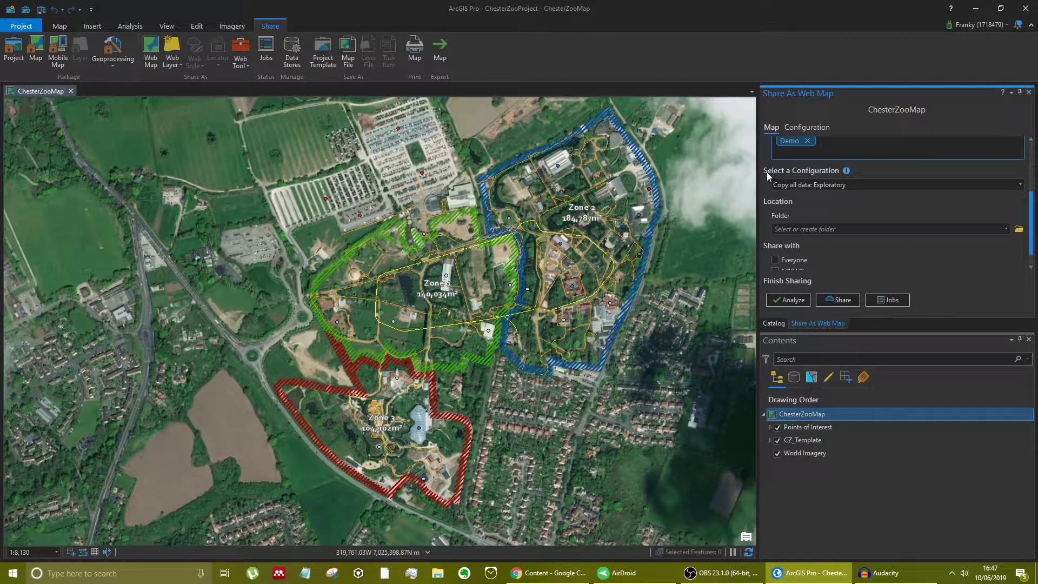
left_click(1019, 184)
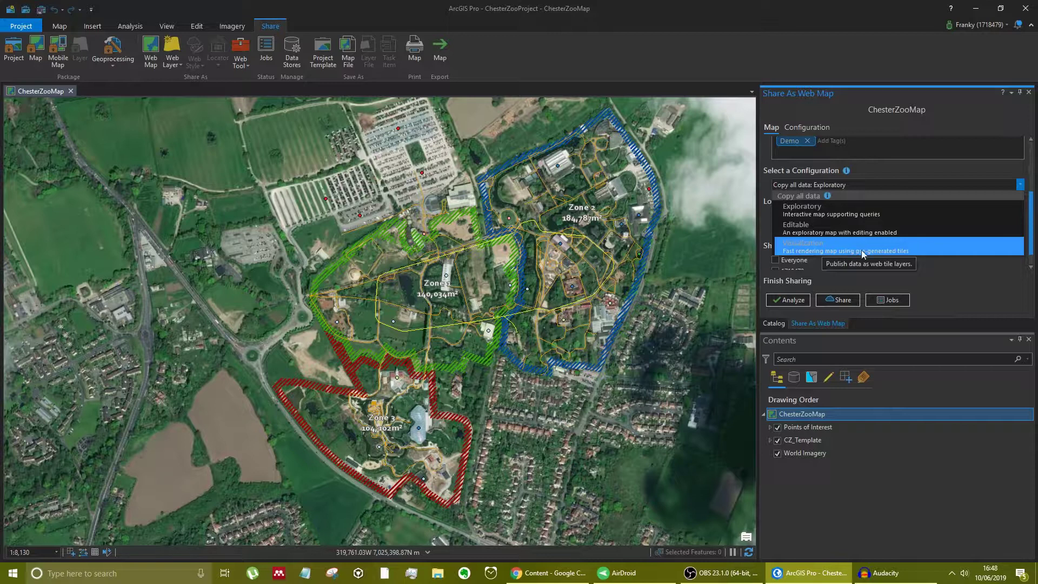
left_click(1021, 184)
left_click(1020, 184)
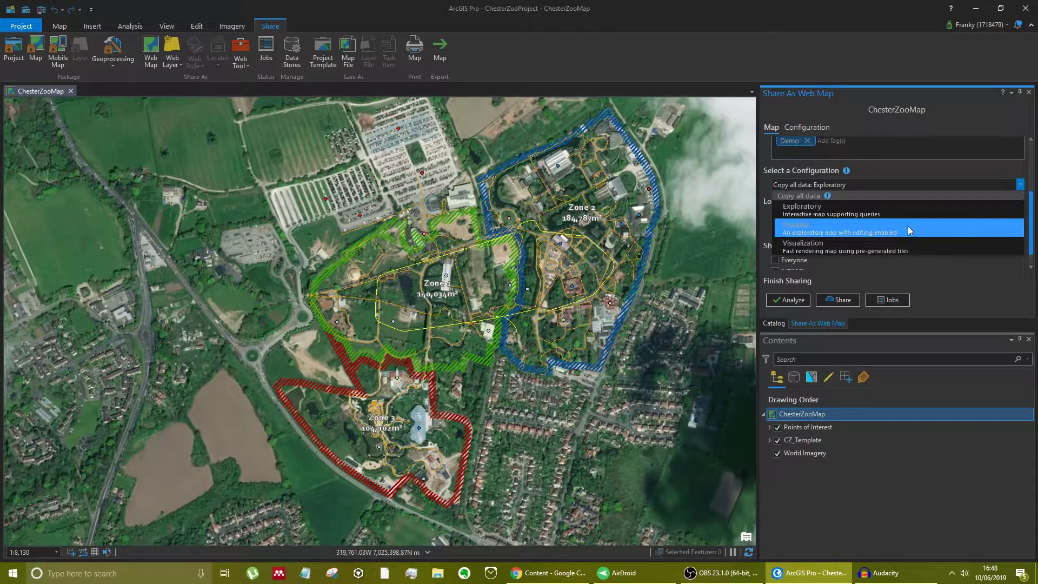
left_click(811, 231)
Step: Choose the Chester Zoo folder as the web map's location and share it with the organization only, without any group
scroll(824, 205, "down", 1)
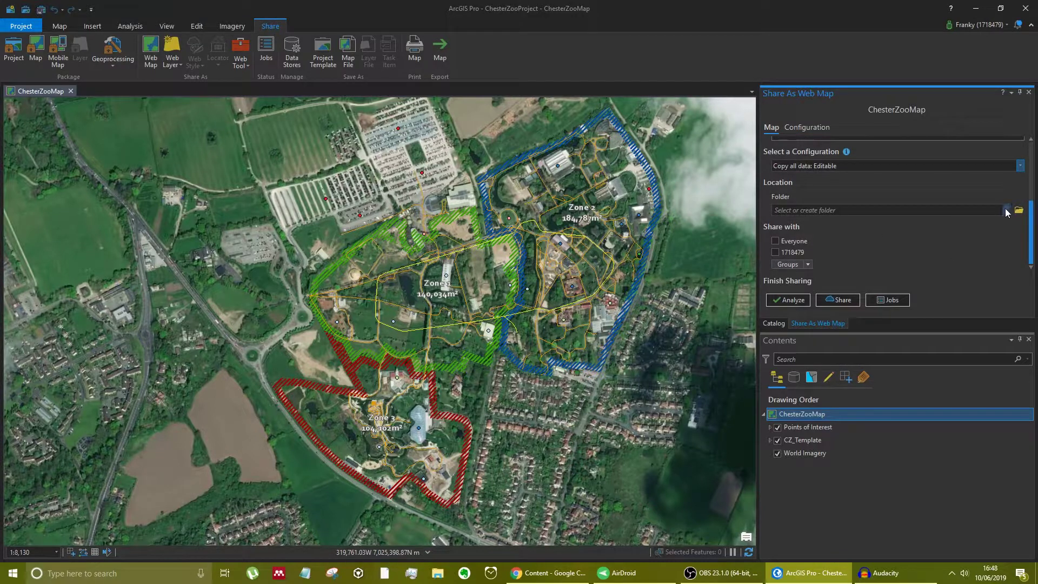
left_click(929, 210)
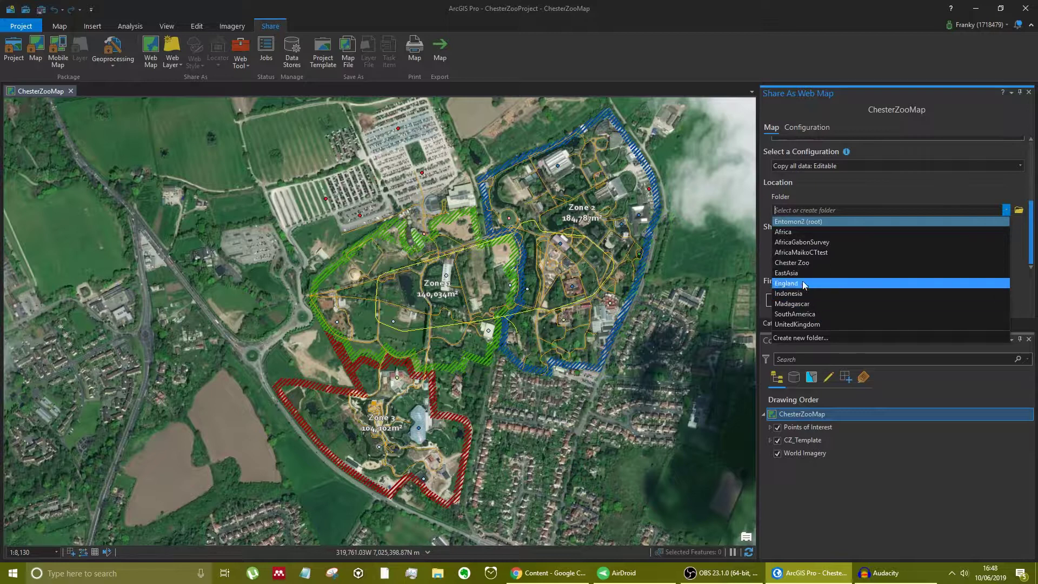
left_click(803, 263)
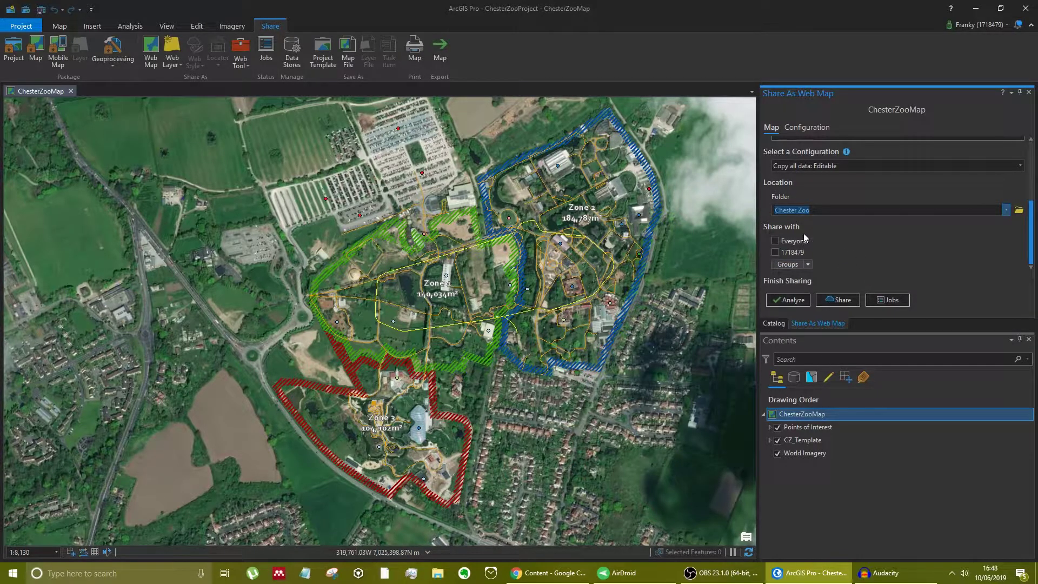
left_click(775, 241)
left_click(785, 246)
left_click(802, 264)
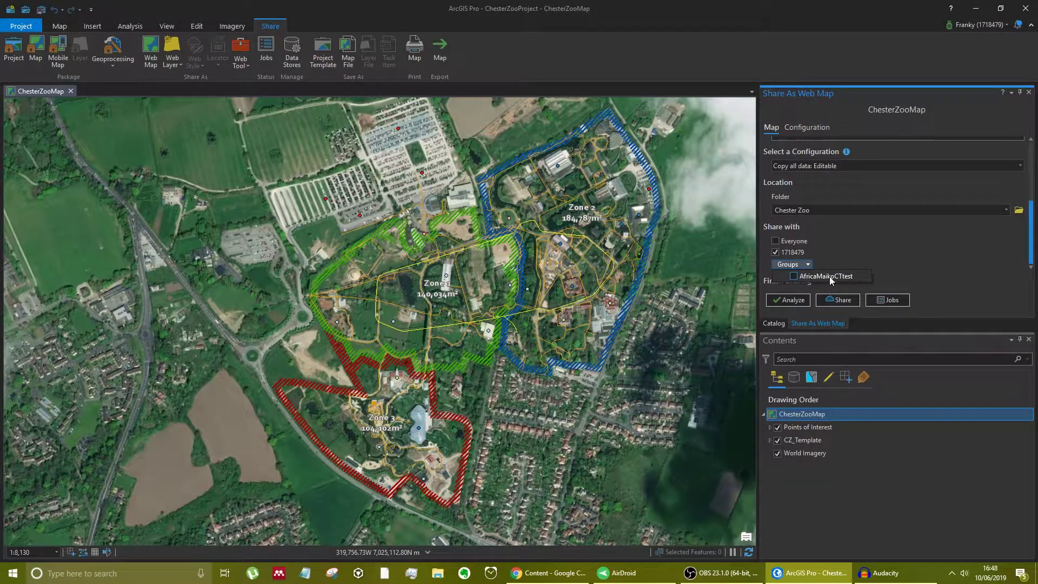
left_click(808, 265)
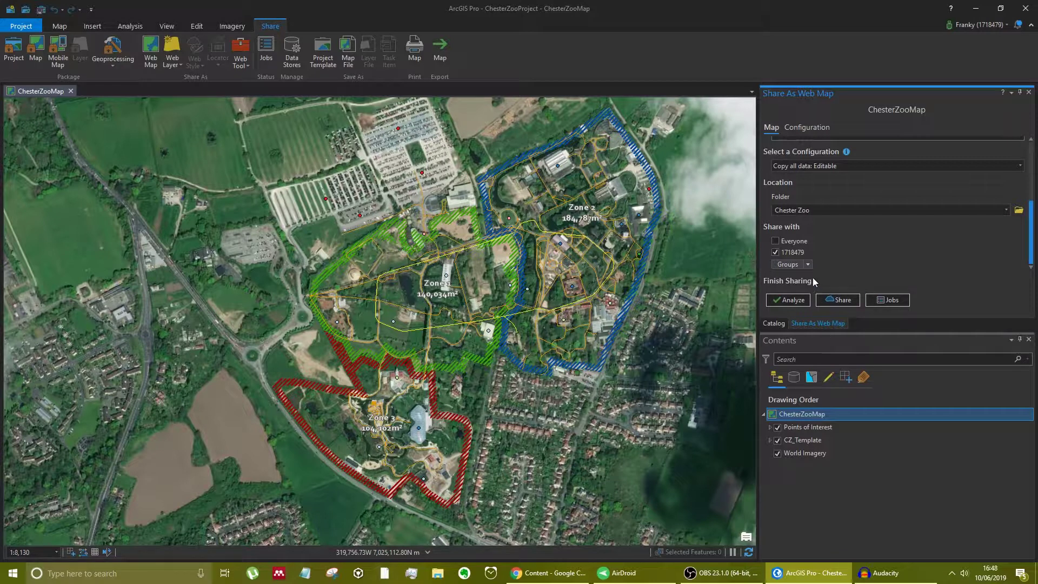
Step: Analyze the web map before sharing and review the individual warnings in the unsupported label expression group
left_click(778, 300)
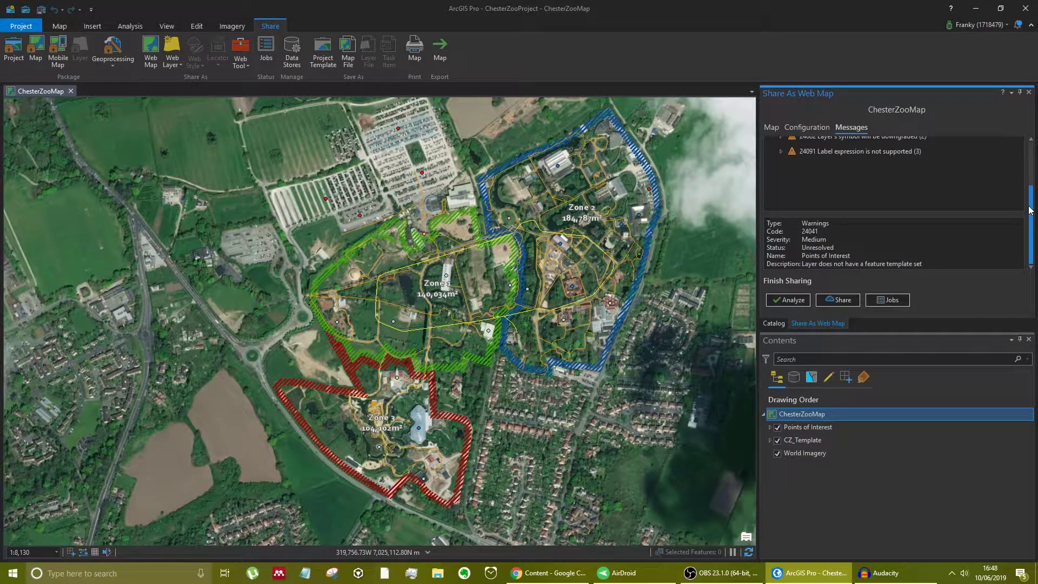
scroll(1032, 186, "up", 3)
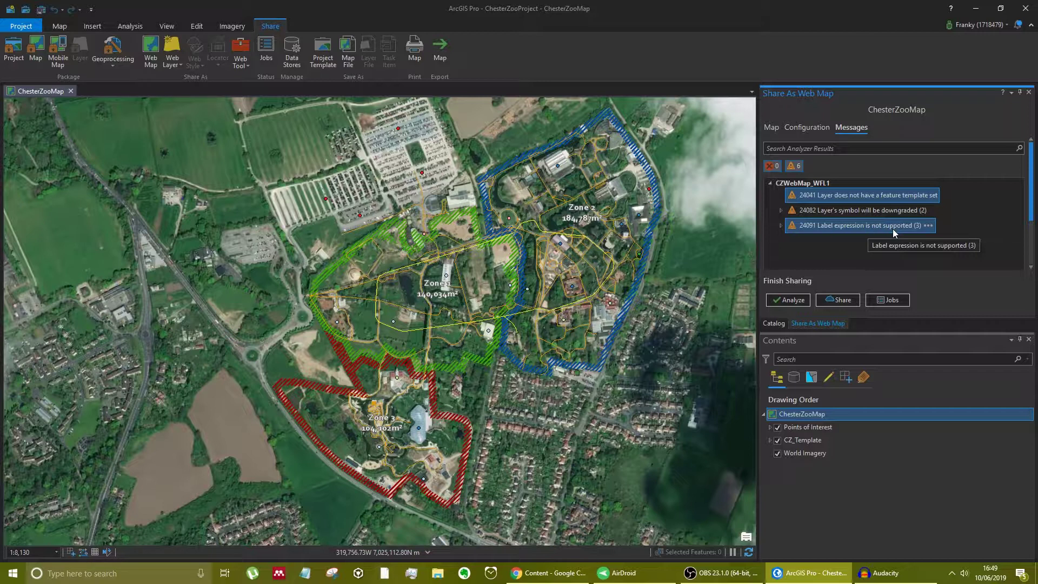
left_click(913, 228)
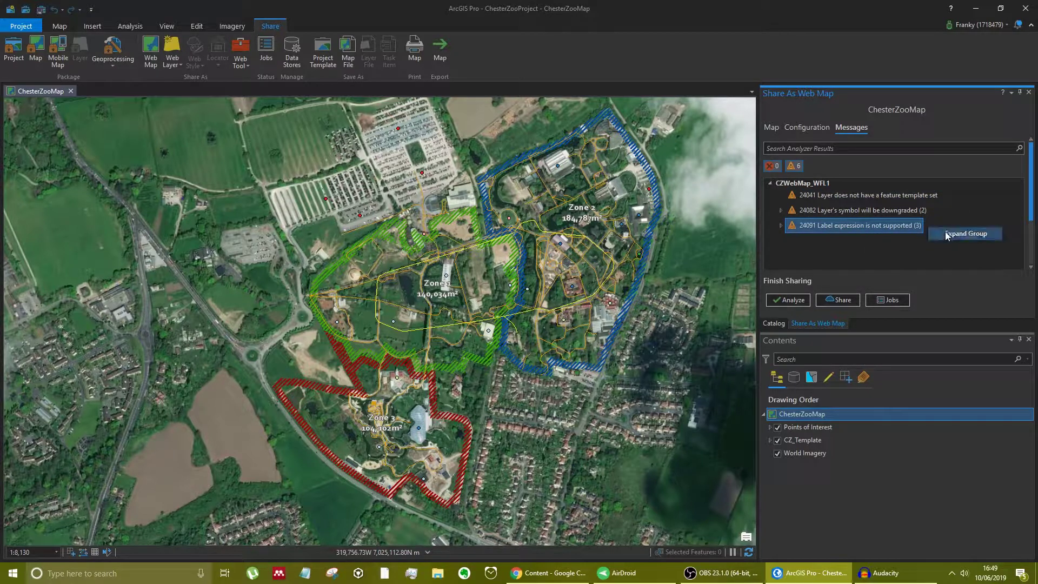
double_click(923, 232)
left_click(923, 239)
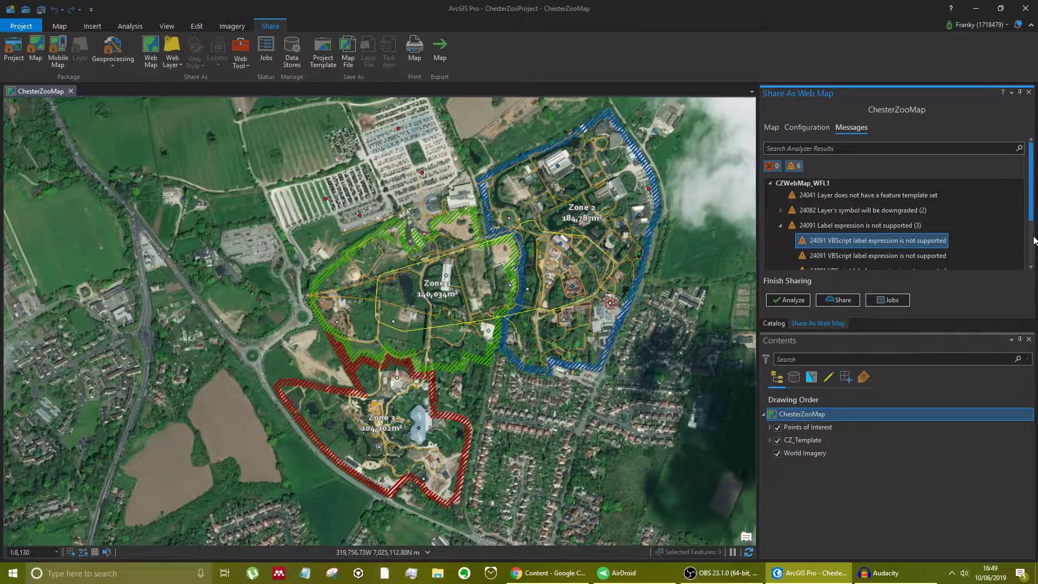
scroll(1032, 196, "down", 2)
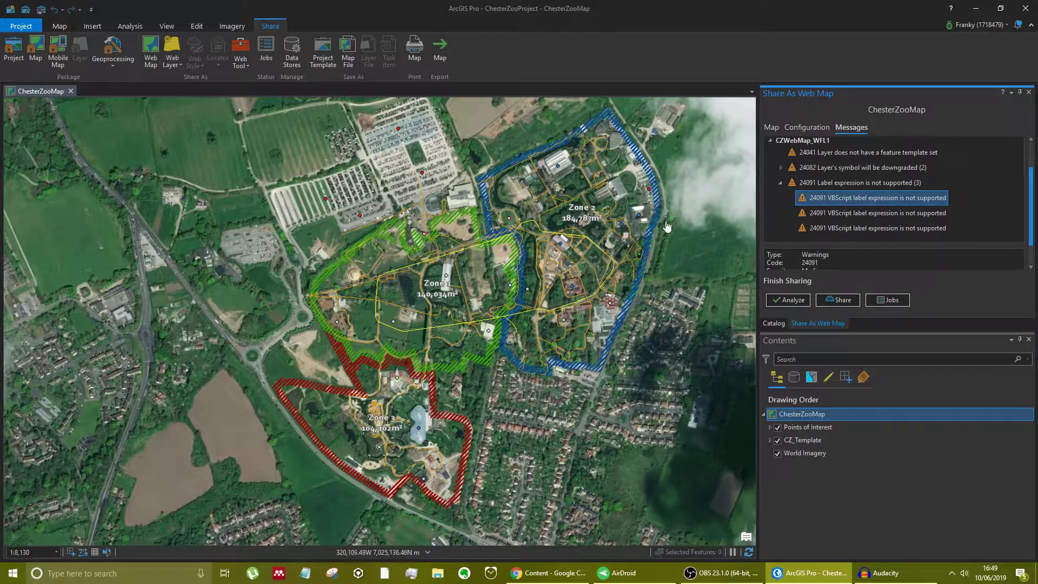
left_click(779, 184)
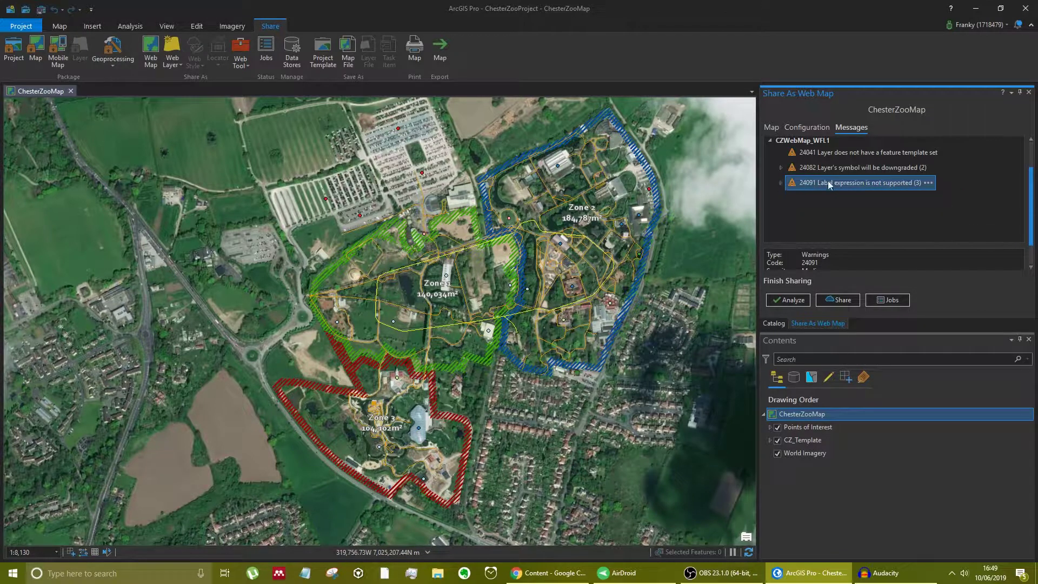
Step: Expand the downgraded symbol warnings and locate each affected layer in Contents
left_click(851, 167)
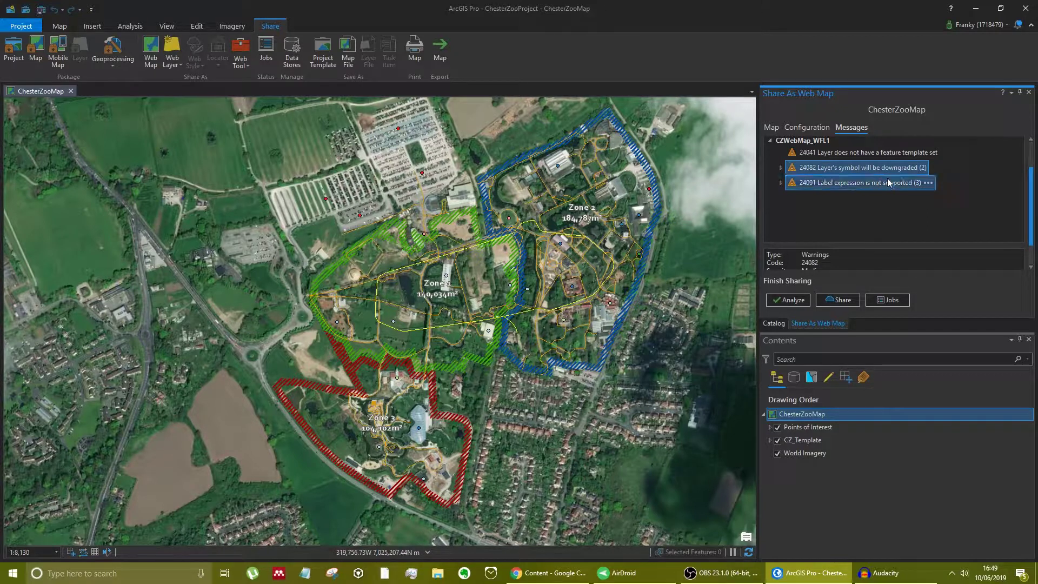
left_click(938, 167)
left_click(945, 177)
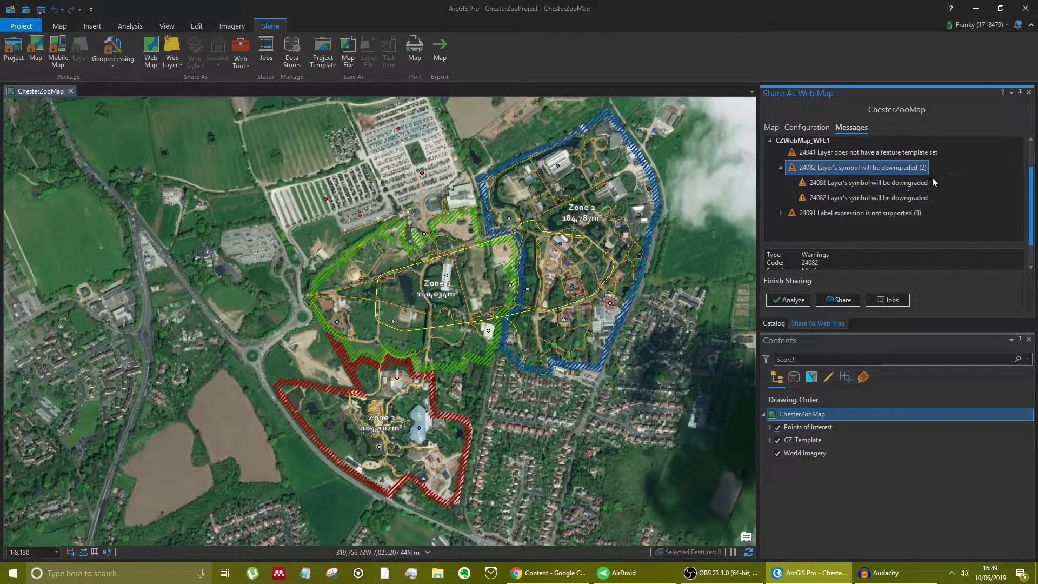
left_click(892, 197)
left_click(890, 183)
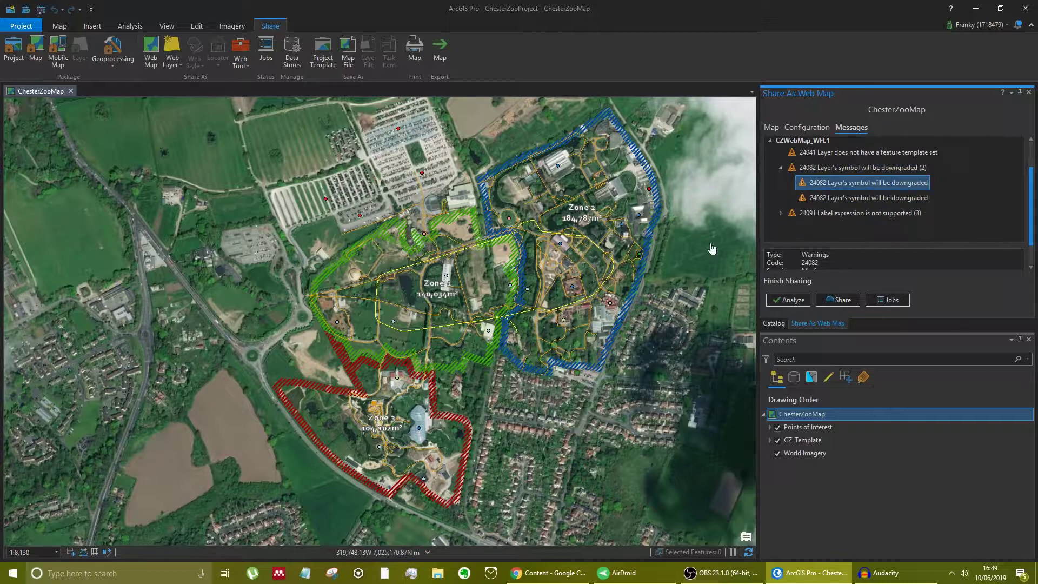
left_click(931, 184)
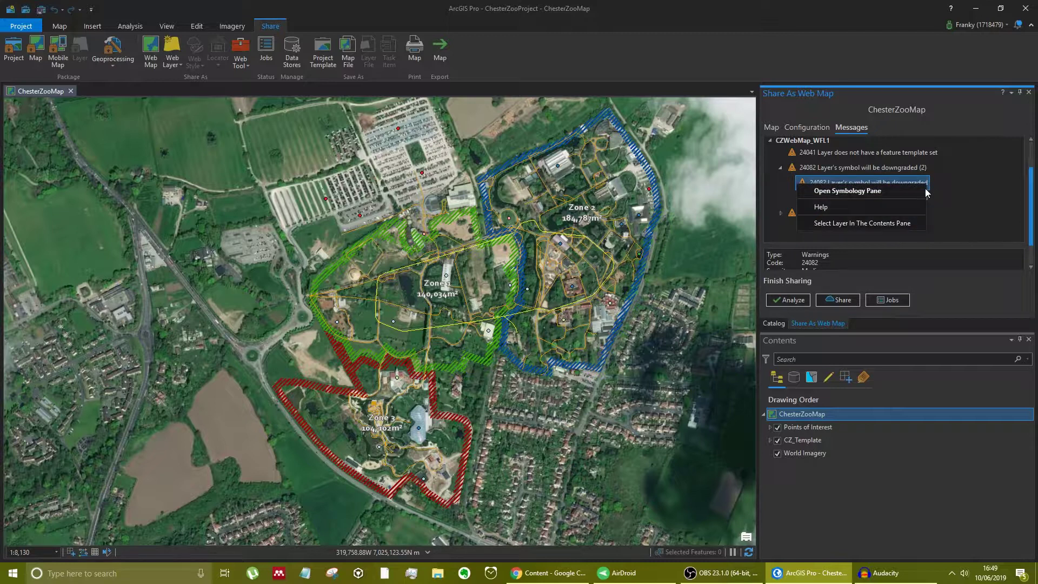
left_click(851, 222)
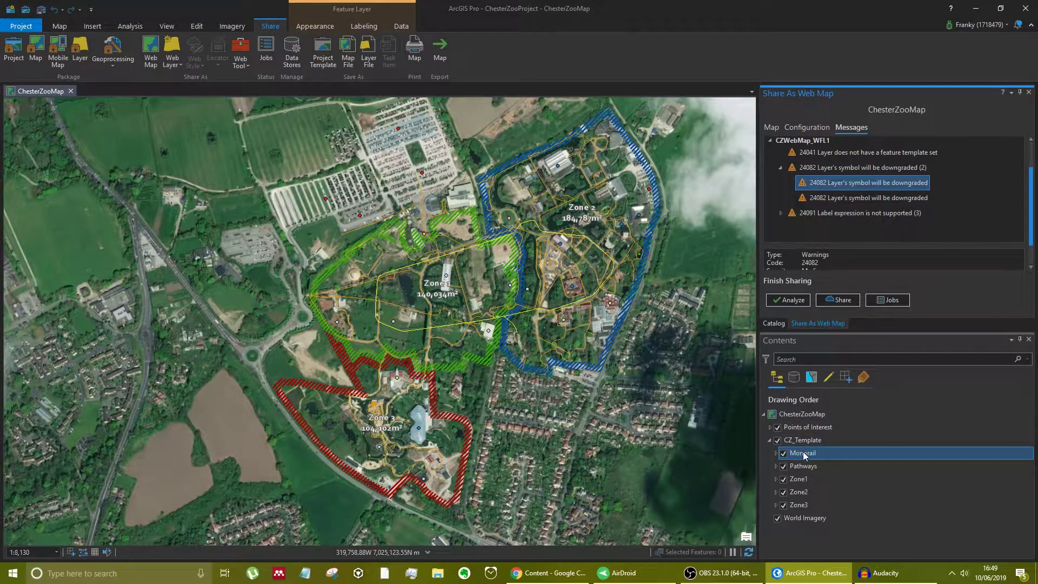
left_click(930, 184)
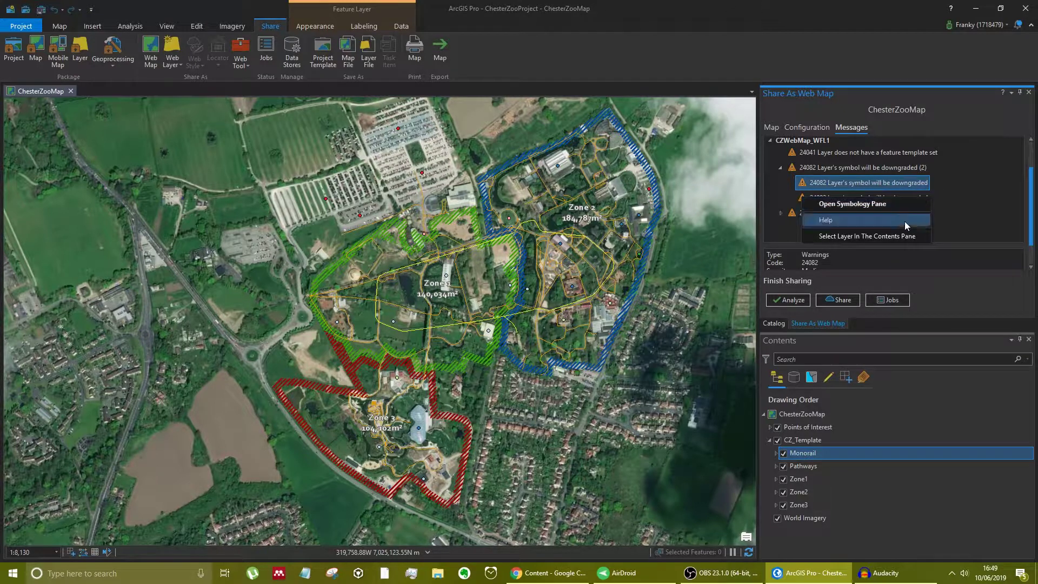
left_click(901, 237)
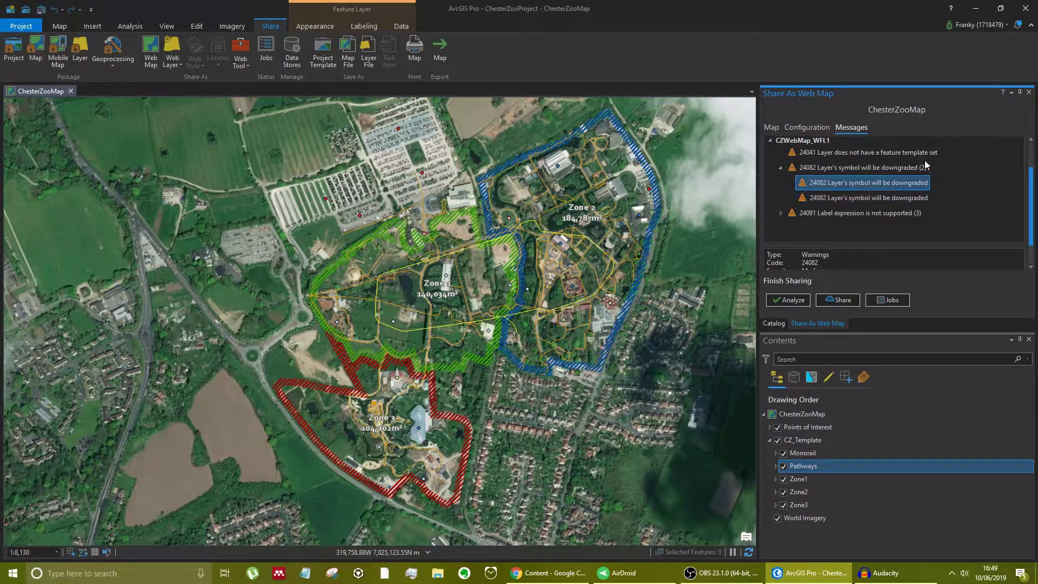
Step: Locate the layer without a feature template in Contents, collapse the symbol warnings, and read the selected warning's details
right_click(949, 154)
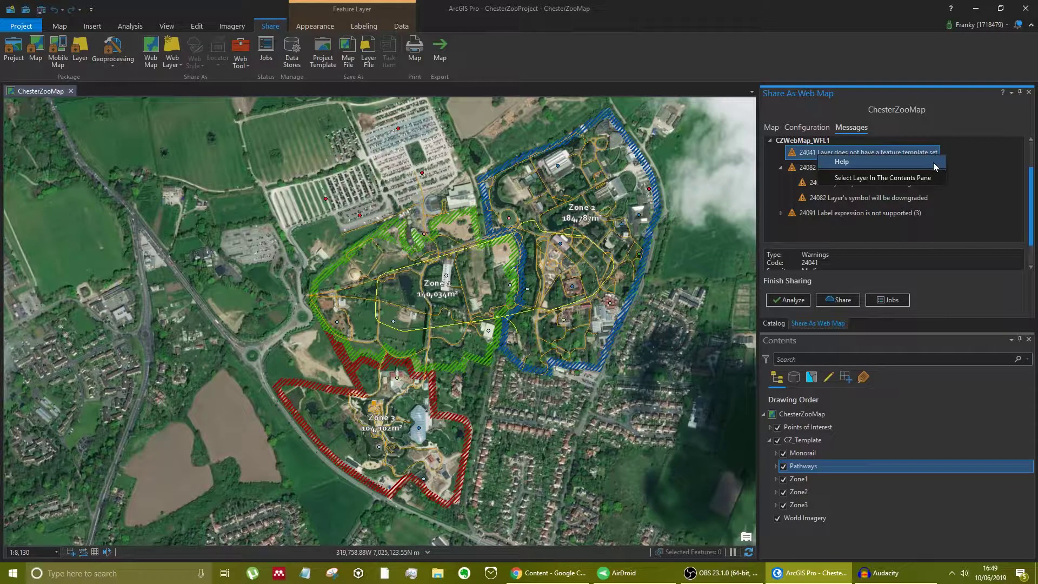
left_click(859, 178)
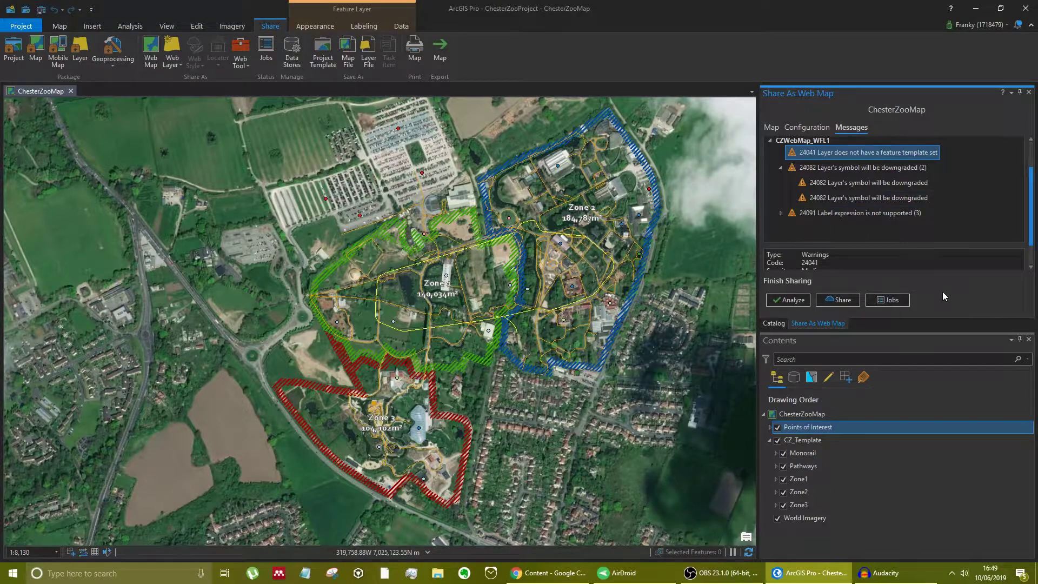
left_click(781, 168)
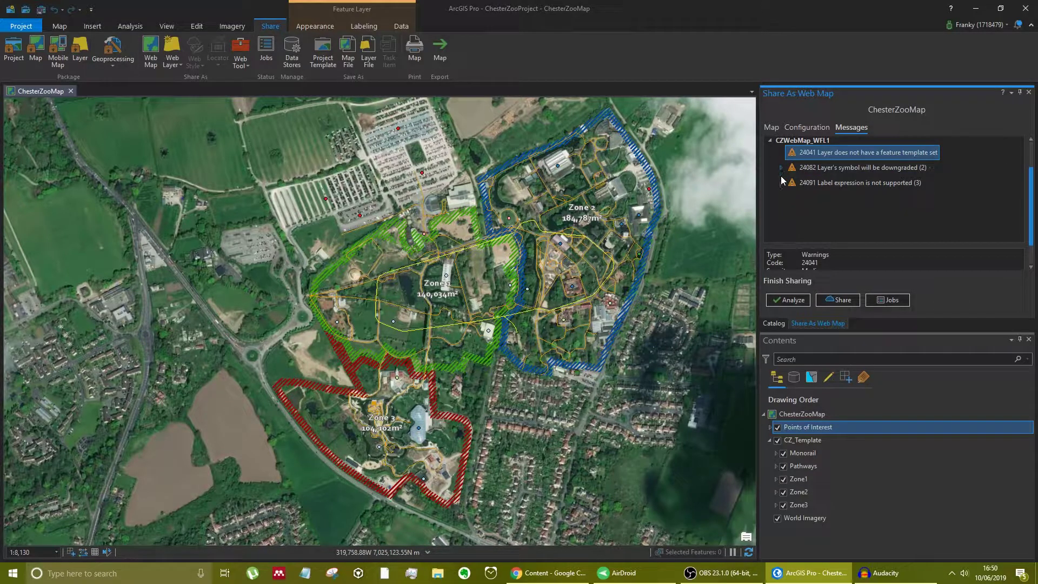
mouse_move(1027, 209)
left_mouse_down()
mouse_move(1030, 178)
mouse_move(1030, 218)
left_mouse_up()
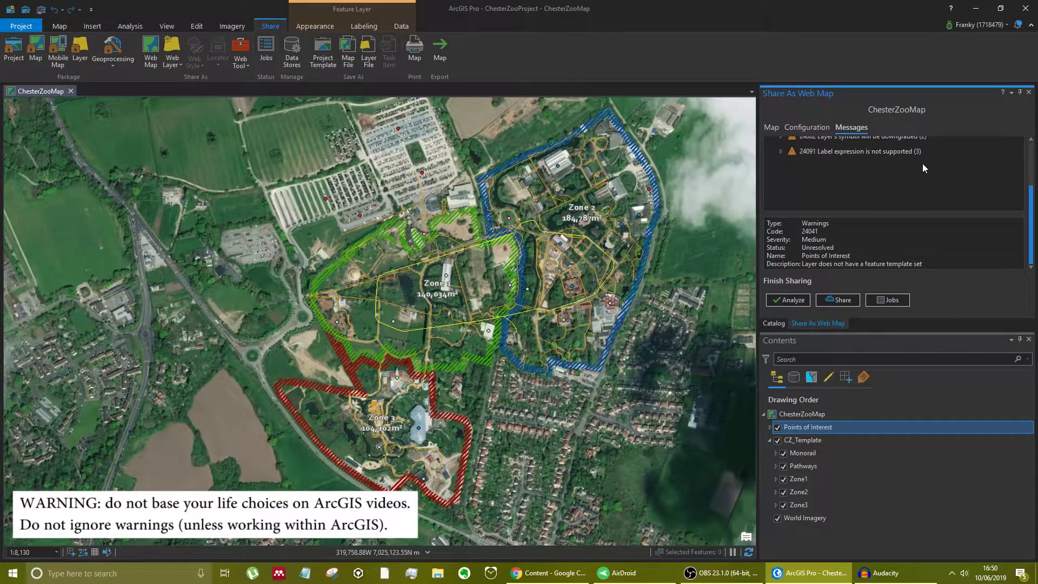
Step: Share the web map despite the warnings and dismiss the sharing notification
left_click(839, 301)
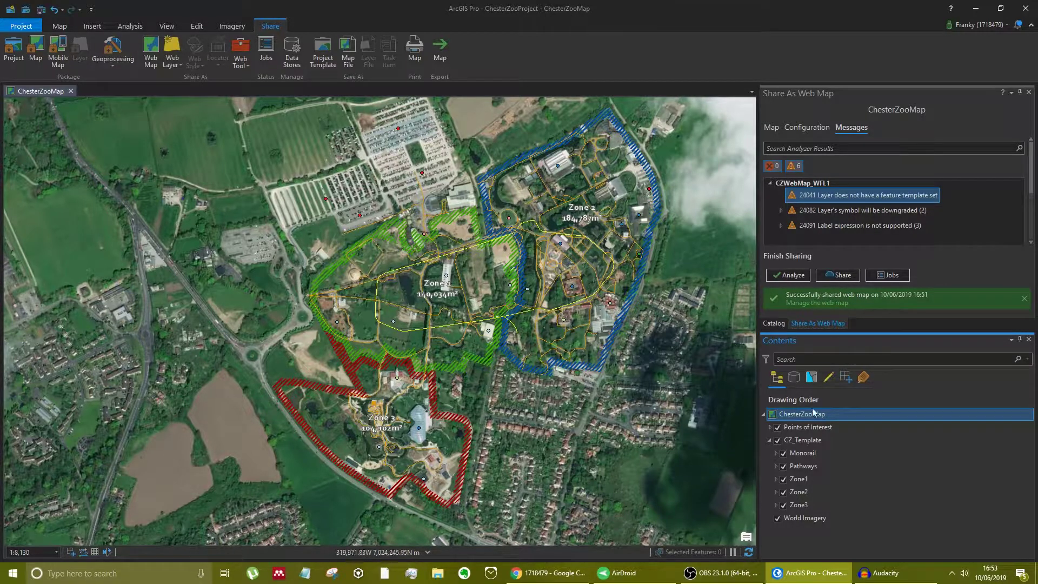
left_click(1025, 304)
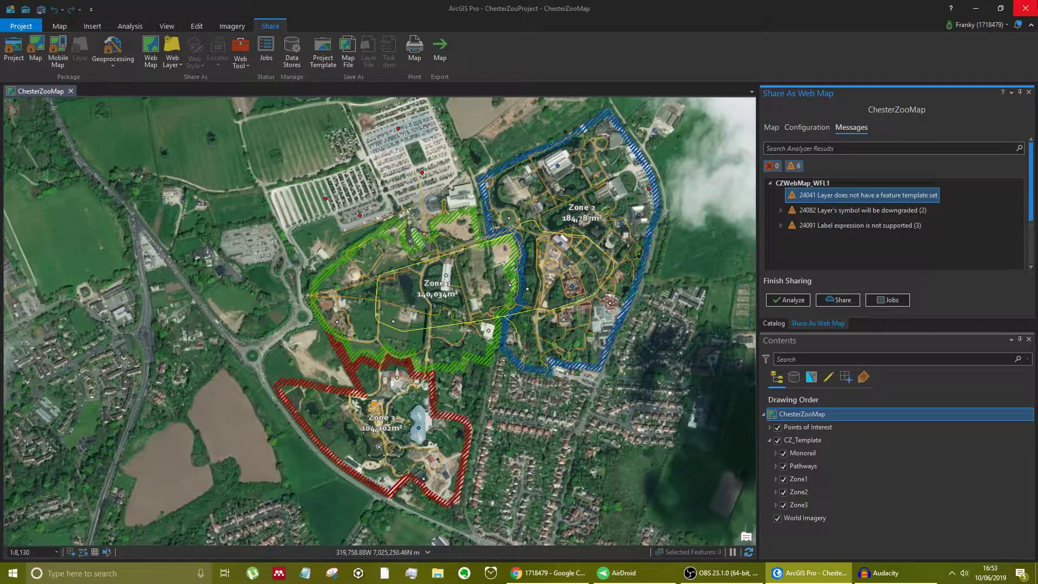
Step: Close ArcGIS Pro without saving the changes to ChesterZooProject
left_click(1026, 7)
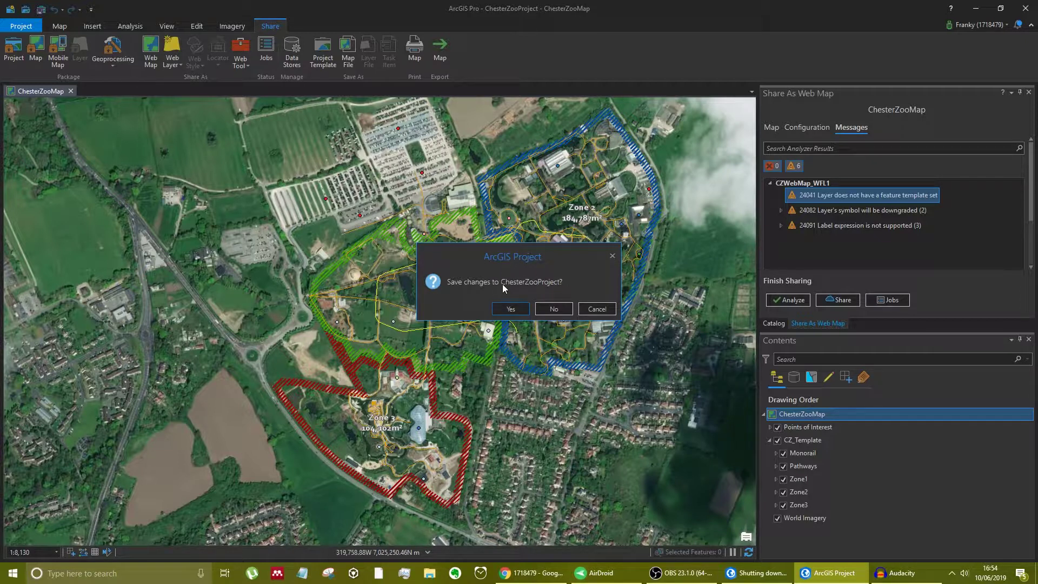
left_click(551, 311)
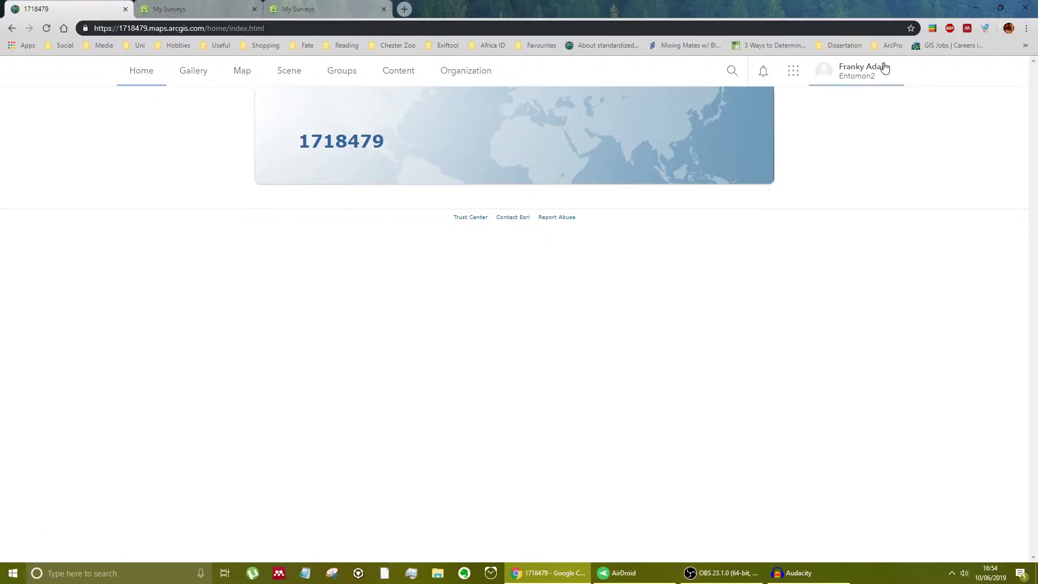
Step: Switch to ArcGIS Online in Chrome and check the signed-in account and organization name on the home page
left_click(858, 72)
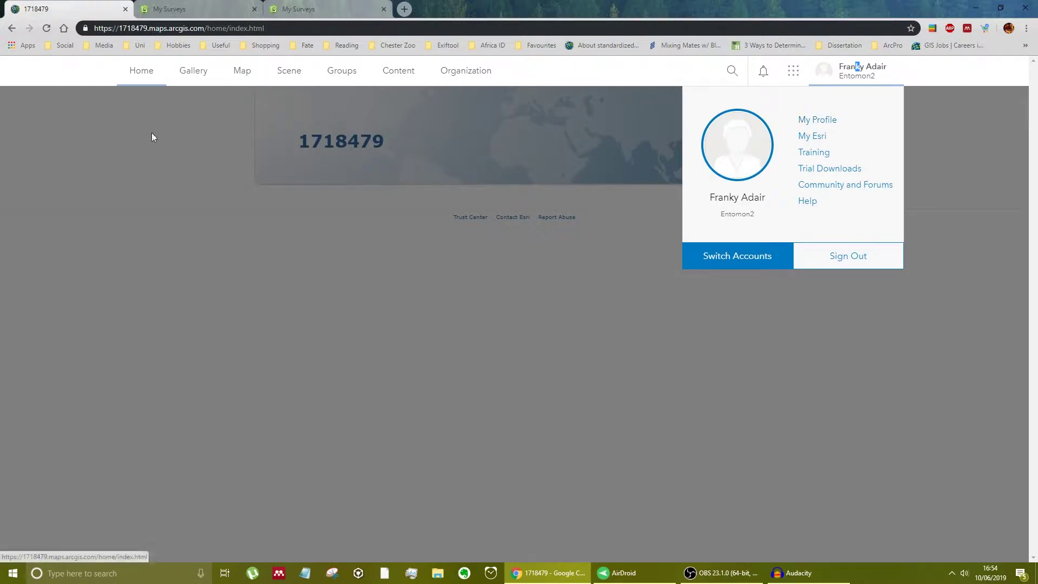
left_click(846, 72)
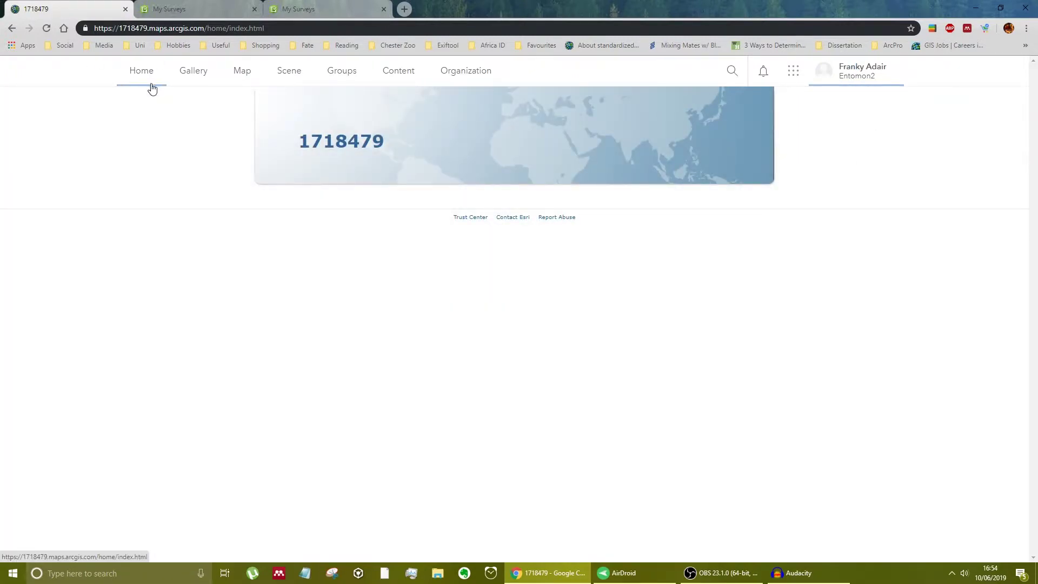
left_click_drag(385, 144, 294, 143)
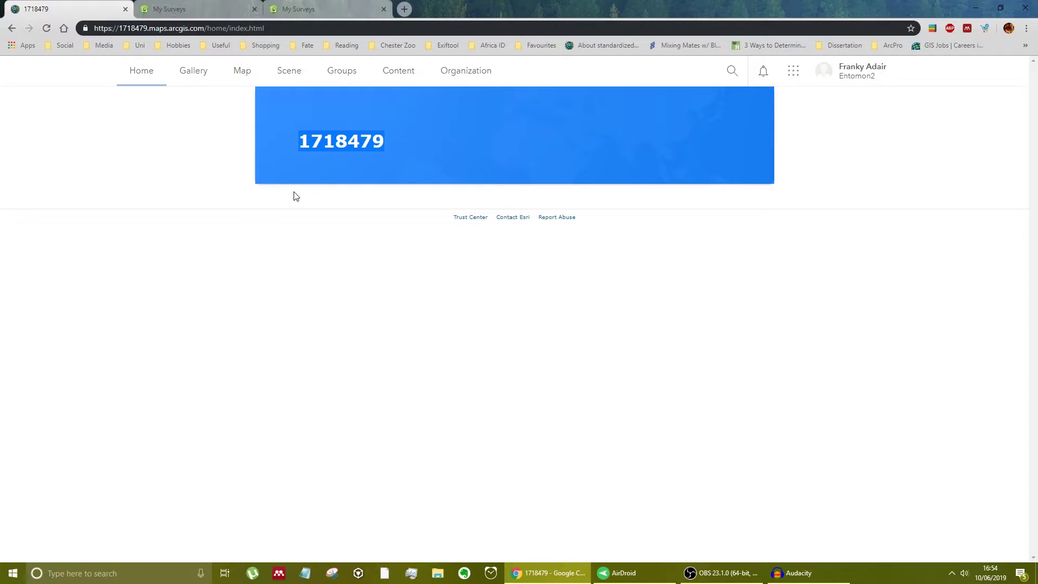
left_click(378, 143)
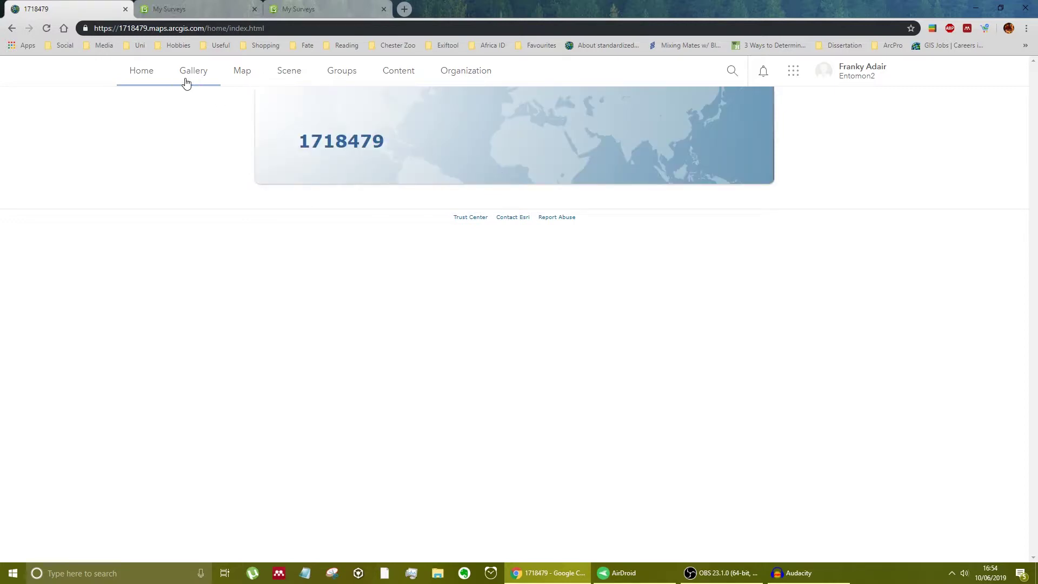
Step: Look through the content folders and open the CZWebMap web map from the Chester Zoo folder in Map Viewer
left_click(408, 78)
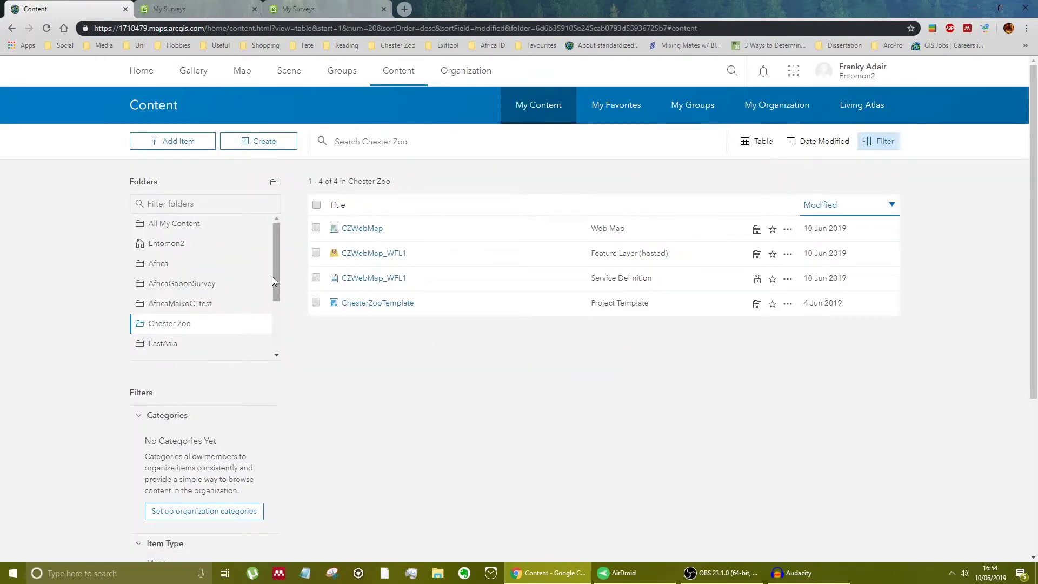
left_click_drag(275, 261, 221, 341)
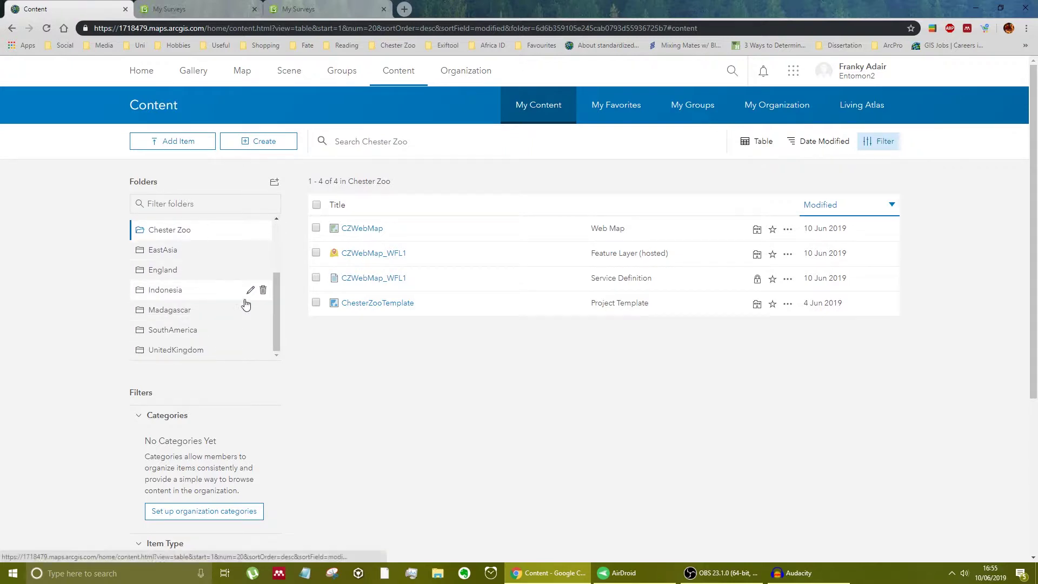
left_click_drag(277, 319, 264, 256)
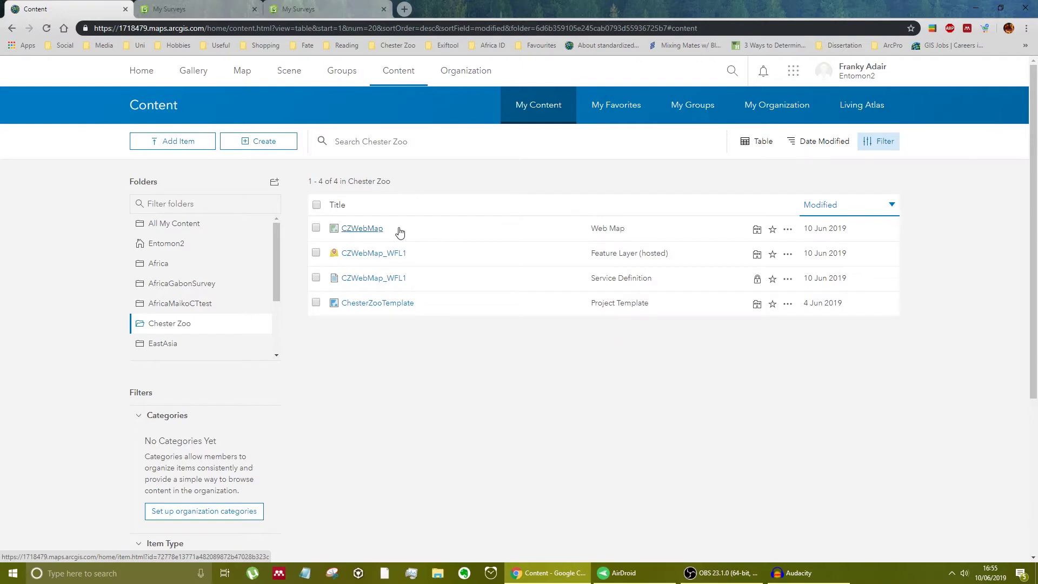
left_click(371, 235)
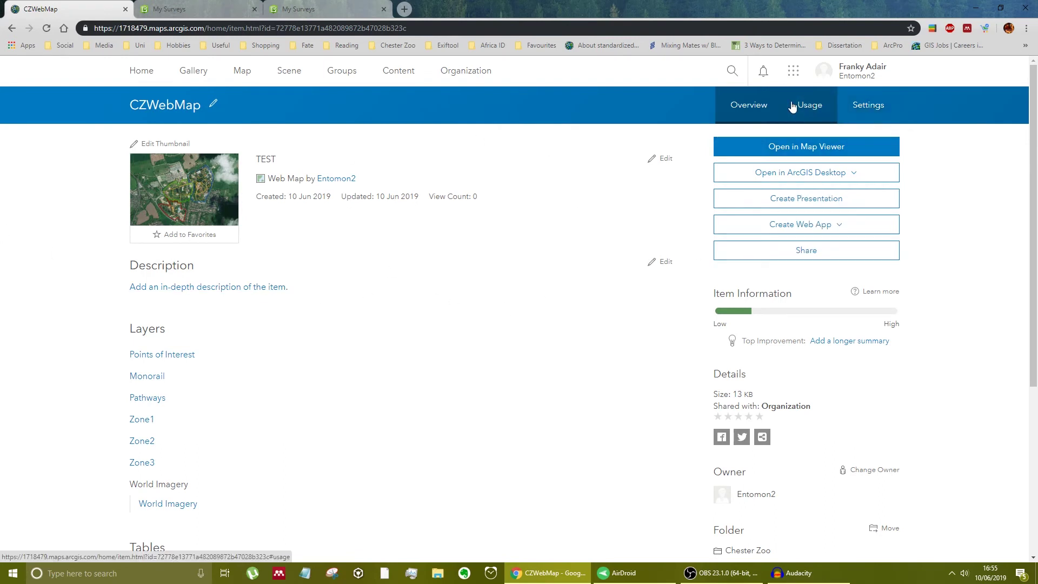
left_click(809, 147)
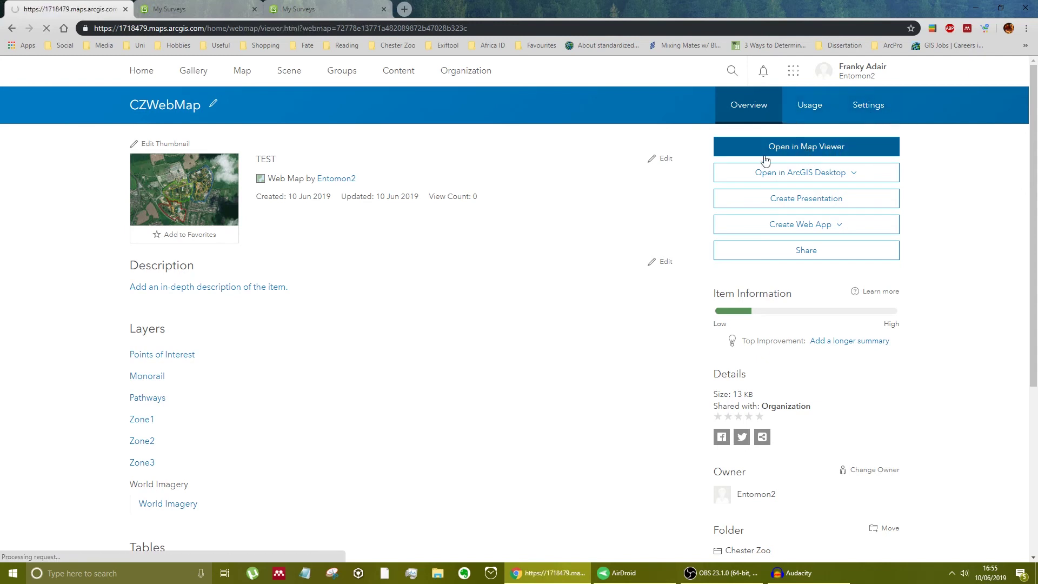